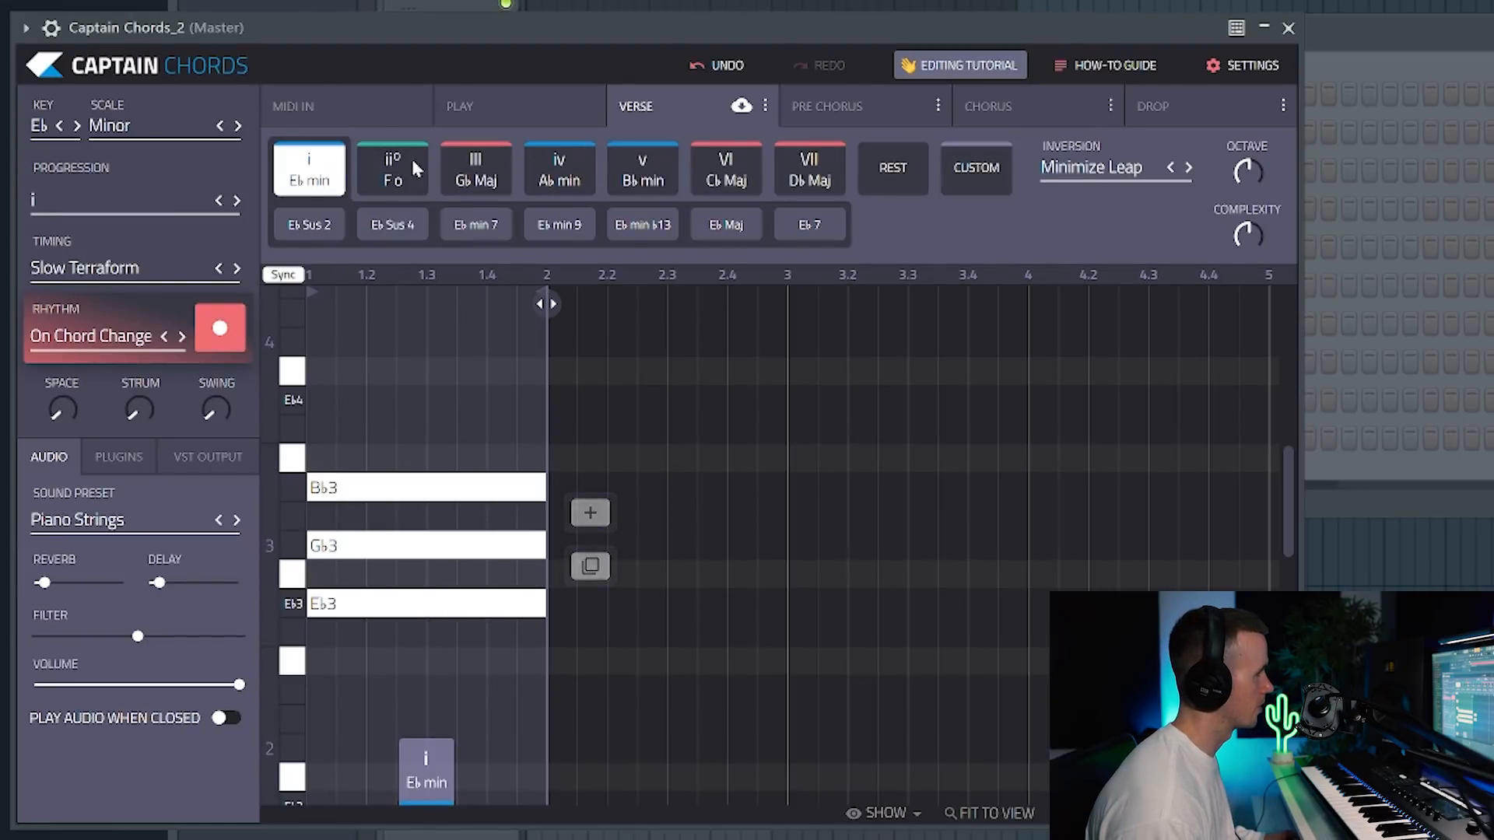
Step: Audition the v, VI, ii° and E♭ Sus 2 chords in the first bar, ending back on E♭ min
left_click(643, 172)
left_click(747, 176)
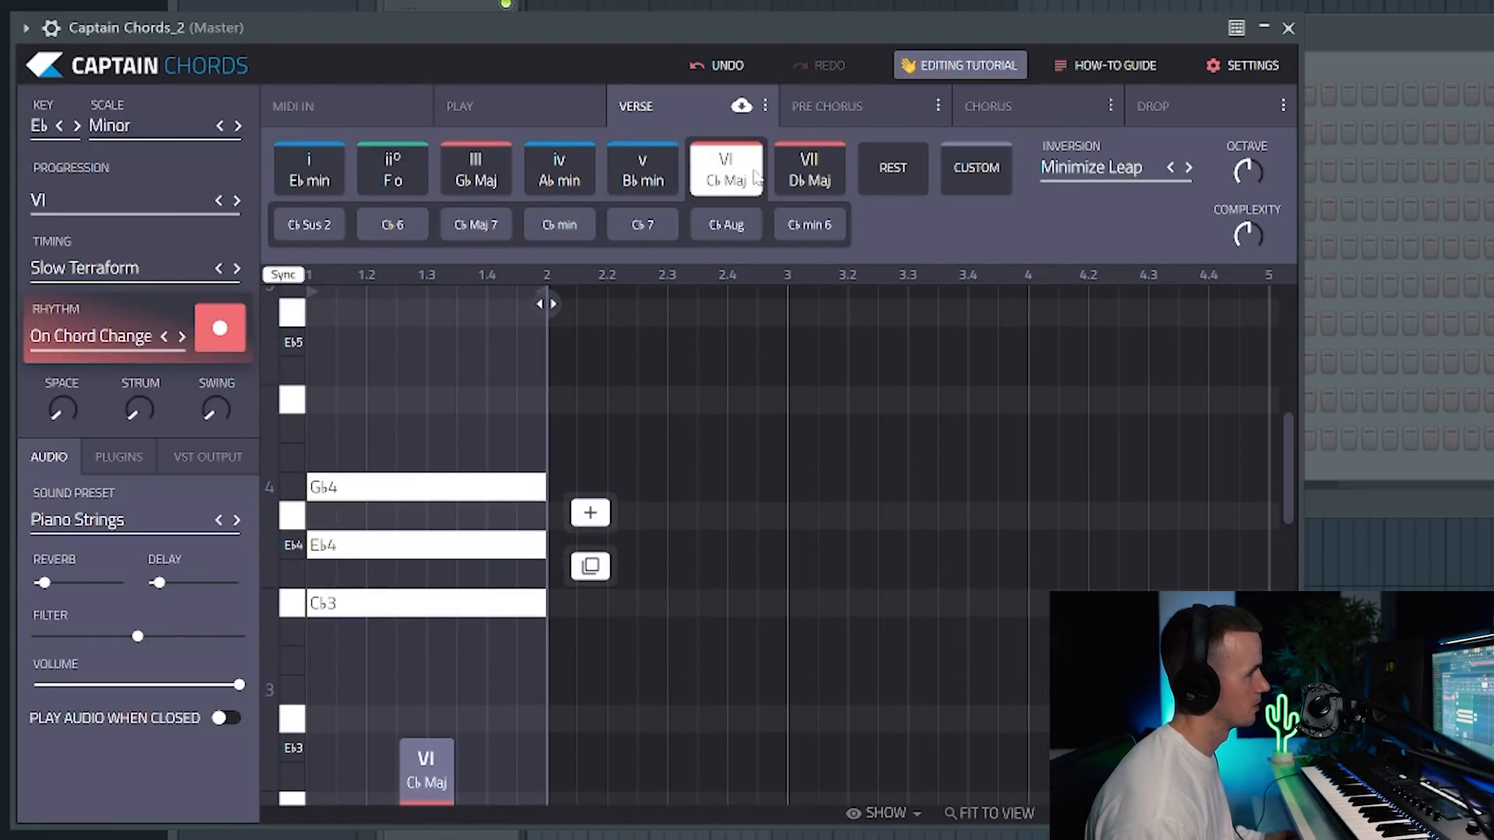
left_click(303, 160)
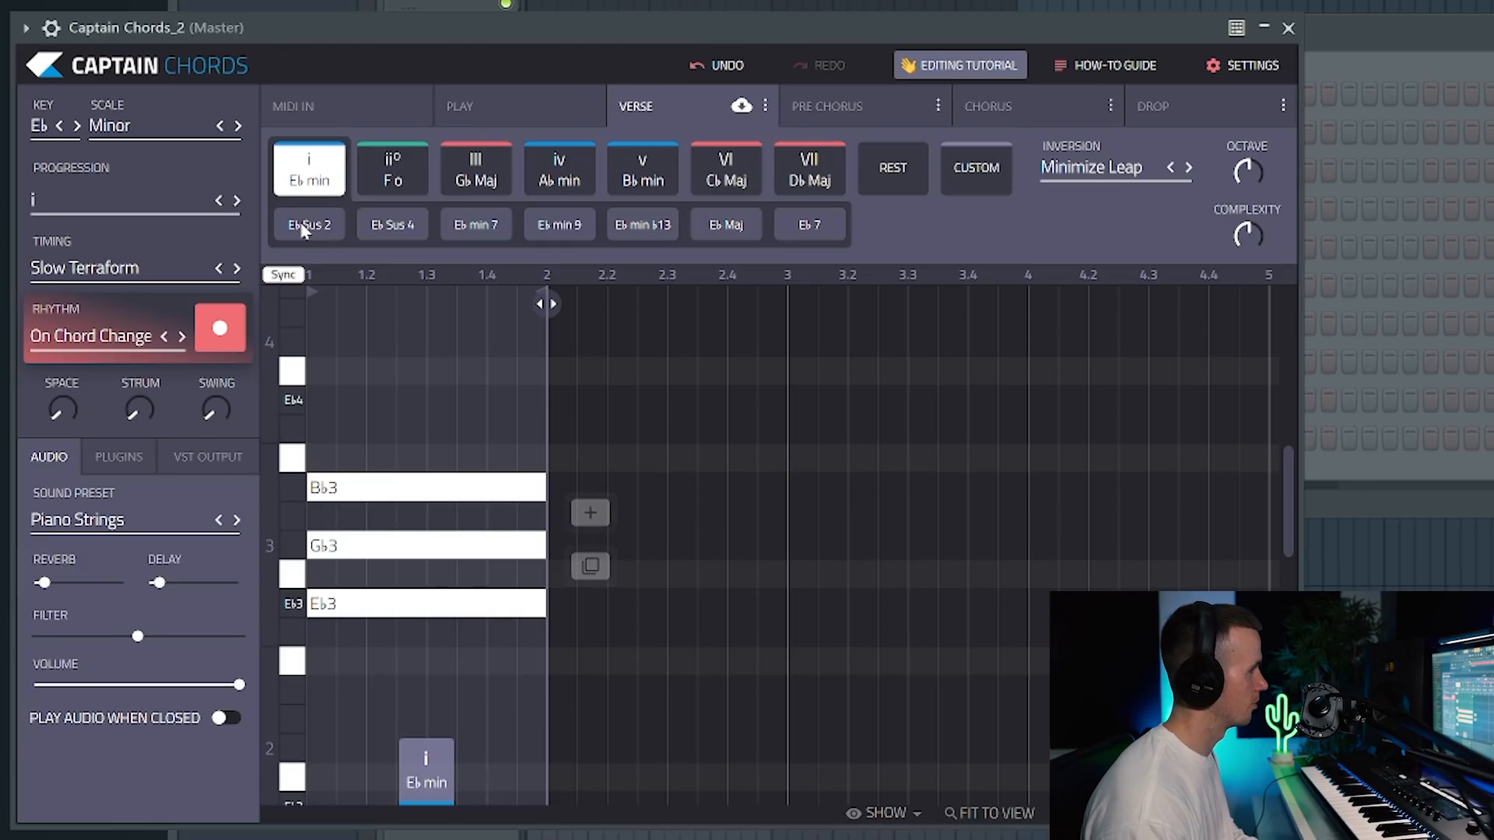
left_click(232, 205)
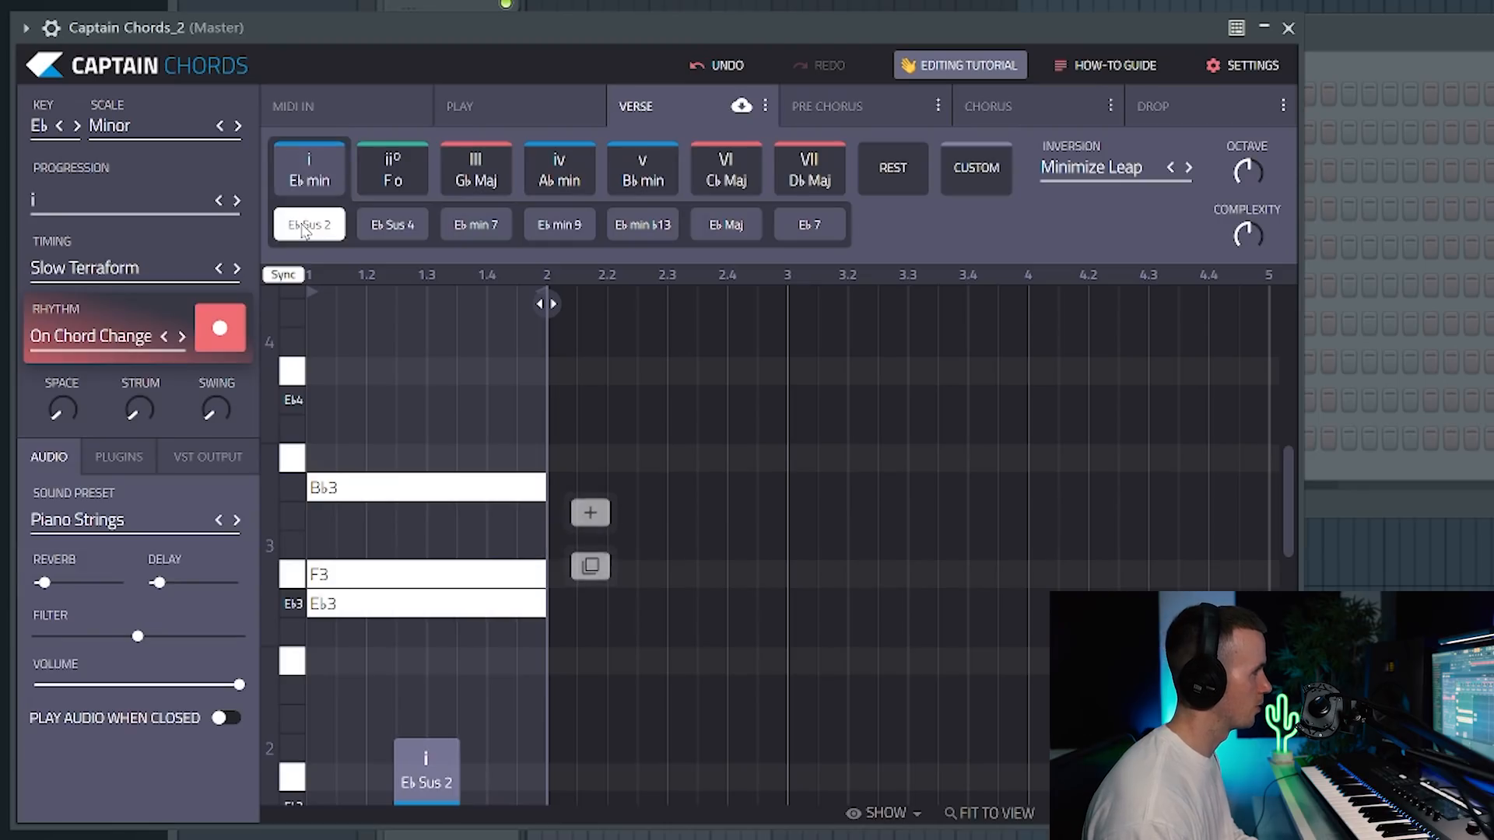
left_click(304, 228)
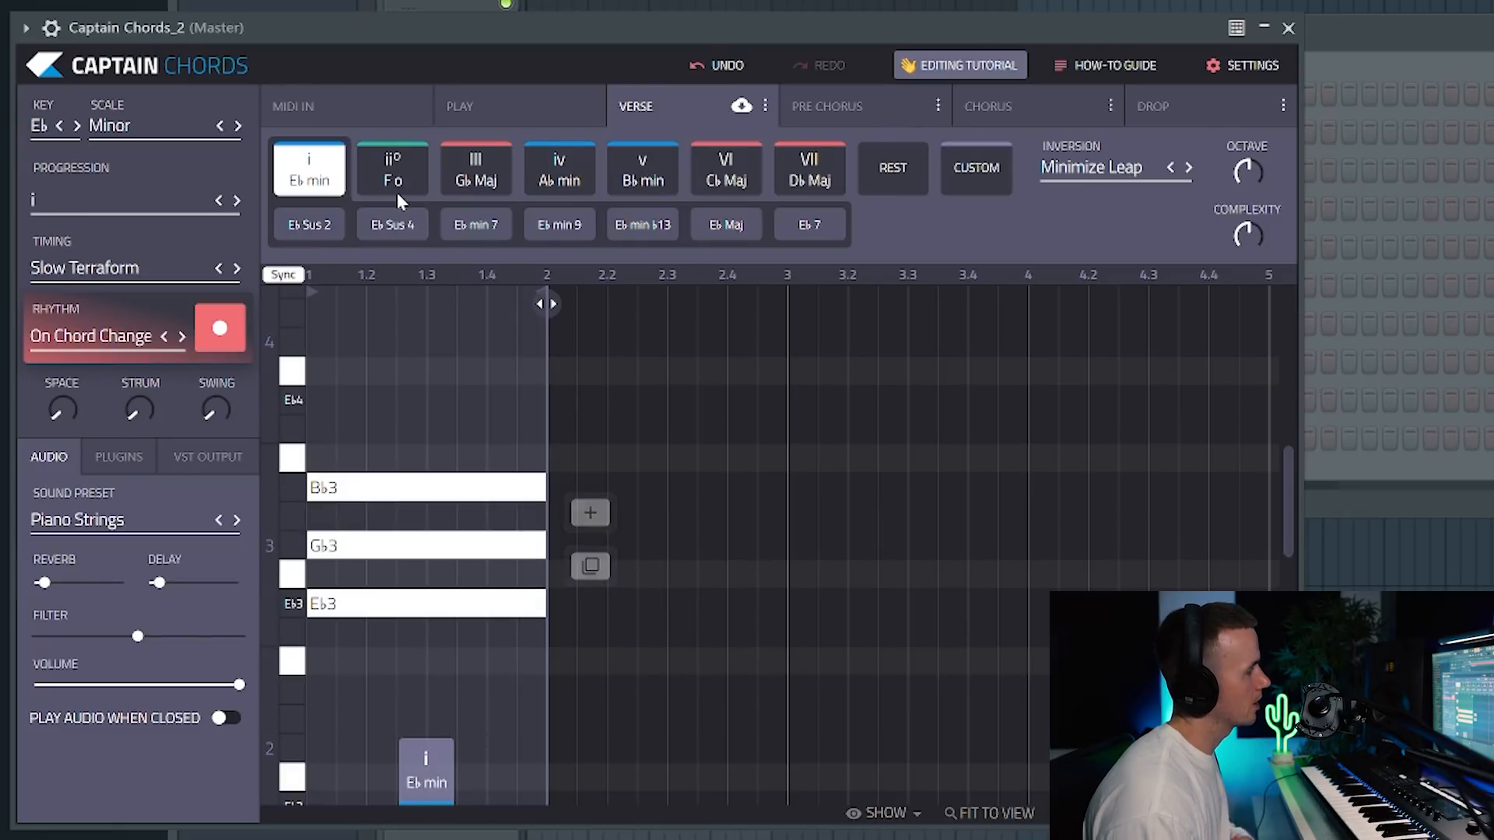
left_click(399, 188)
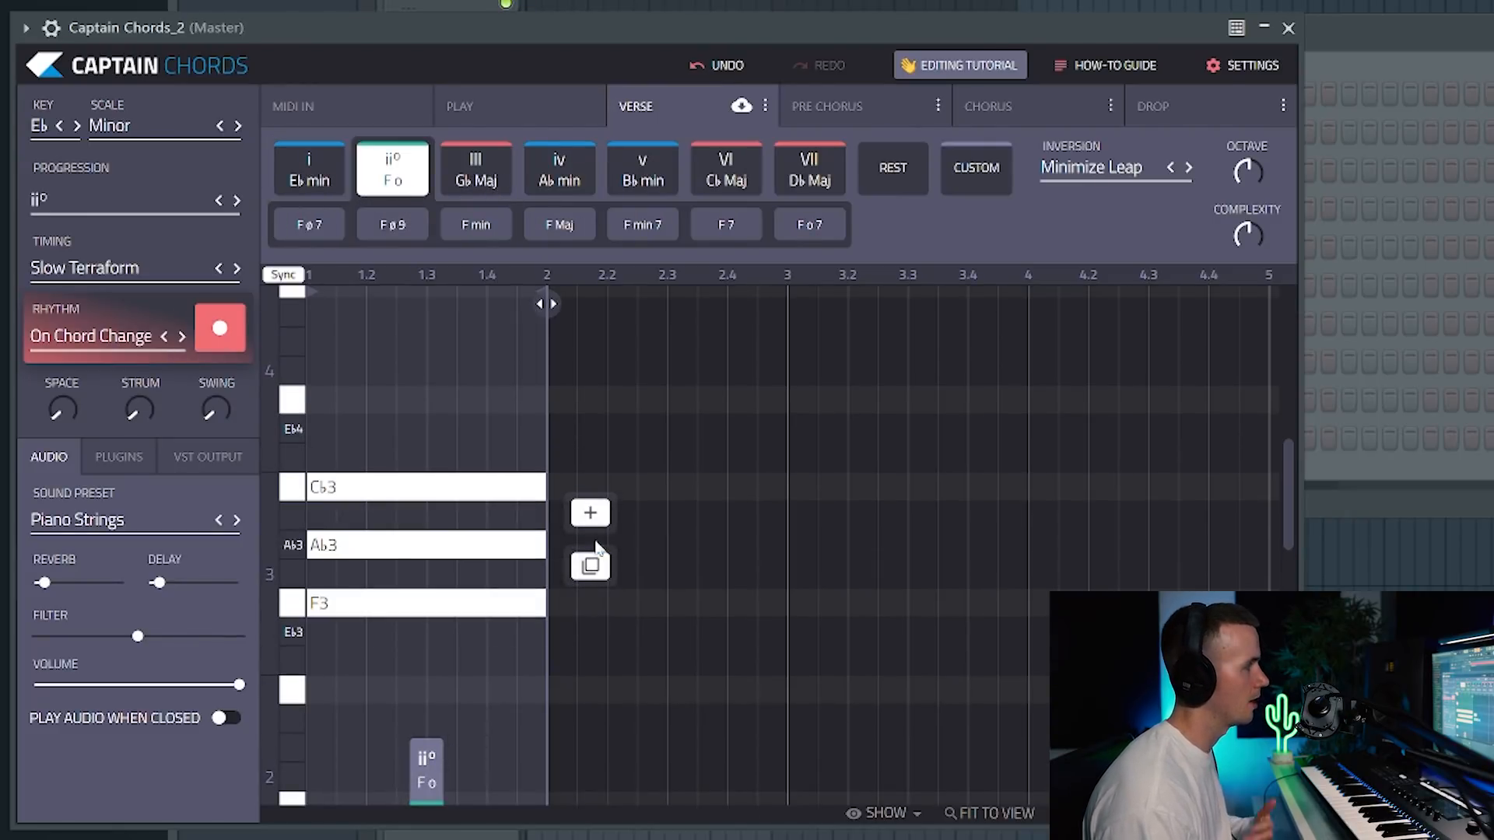
left_click(299, 187)
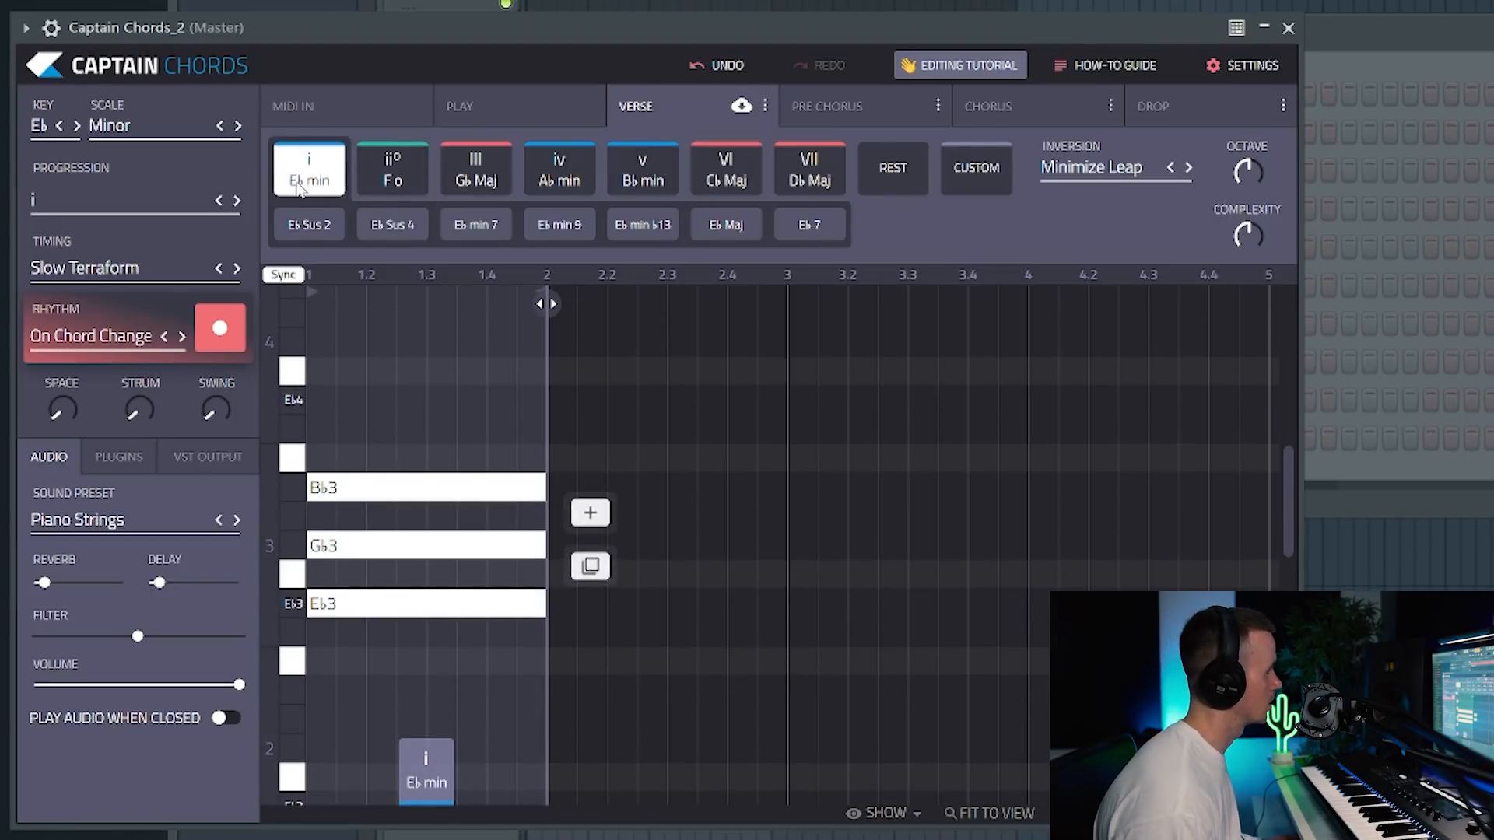
left_click(311, 225)
left_click(315, 195)
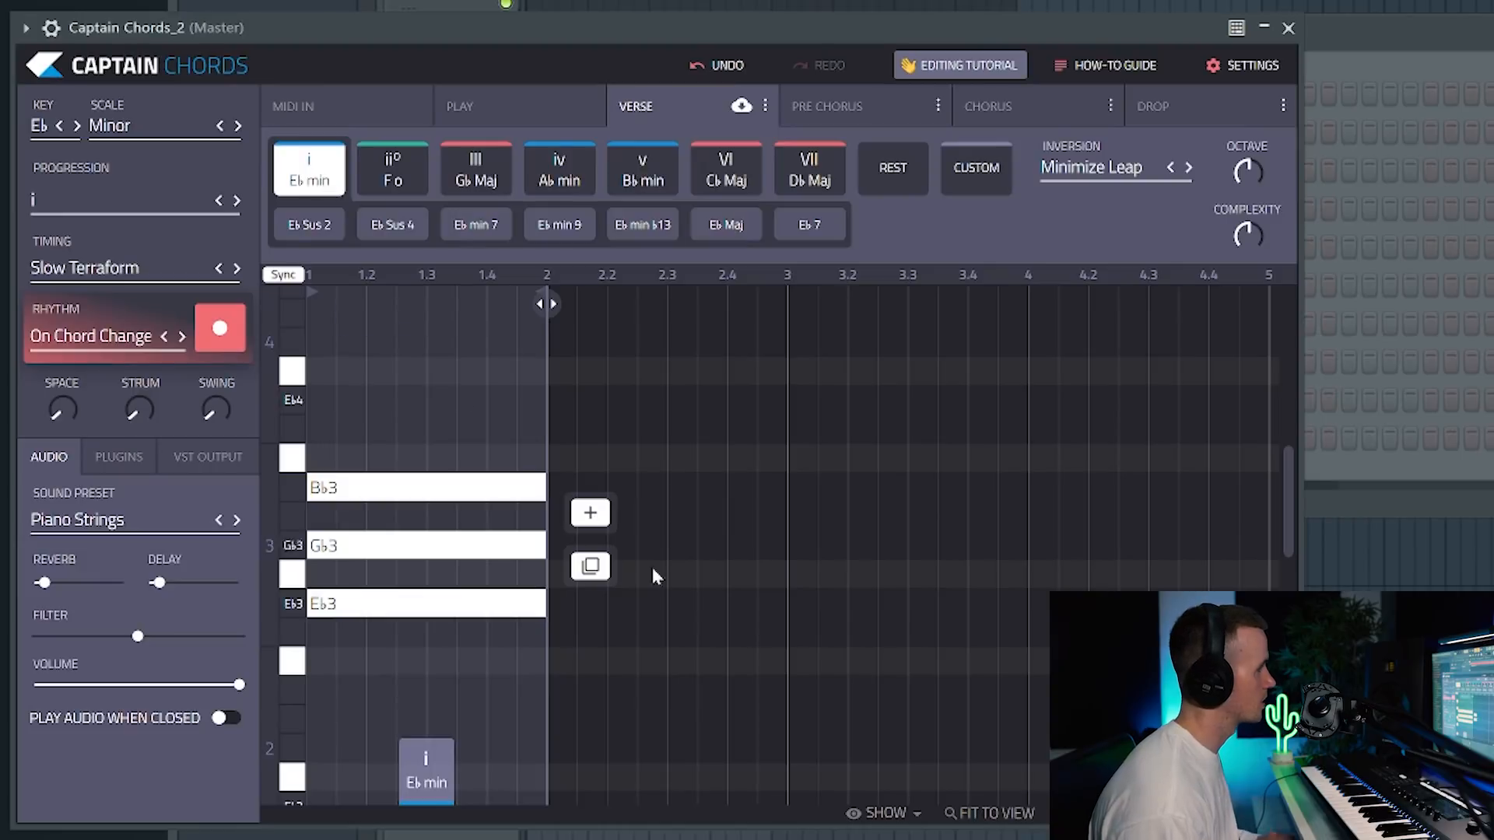
Step: Add a second chord, audition ii°, III and iv for it, set it to v (B♭ min), and play the progression
left_click(601, 513)
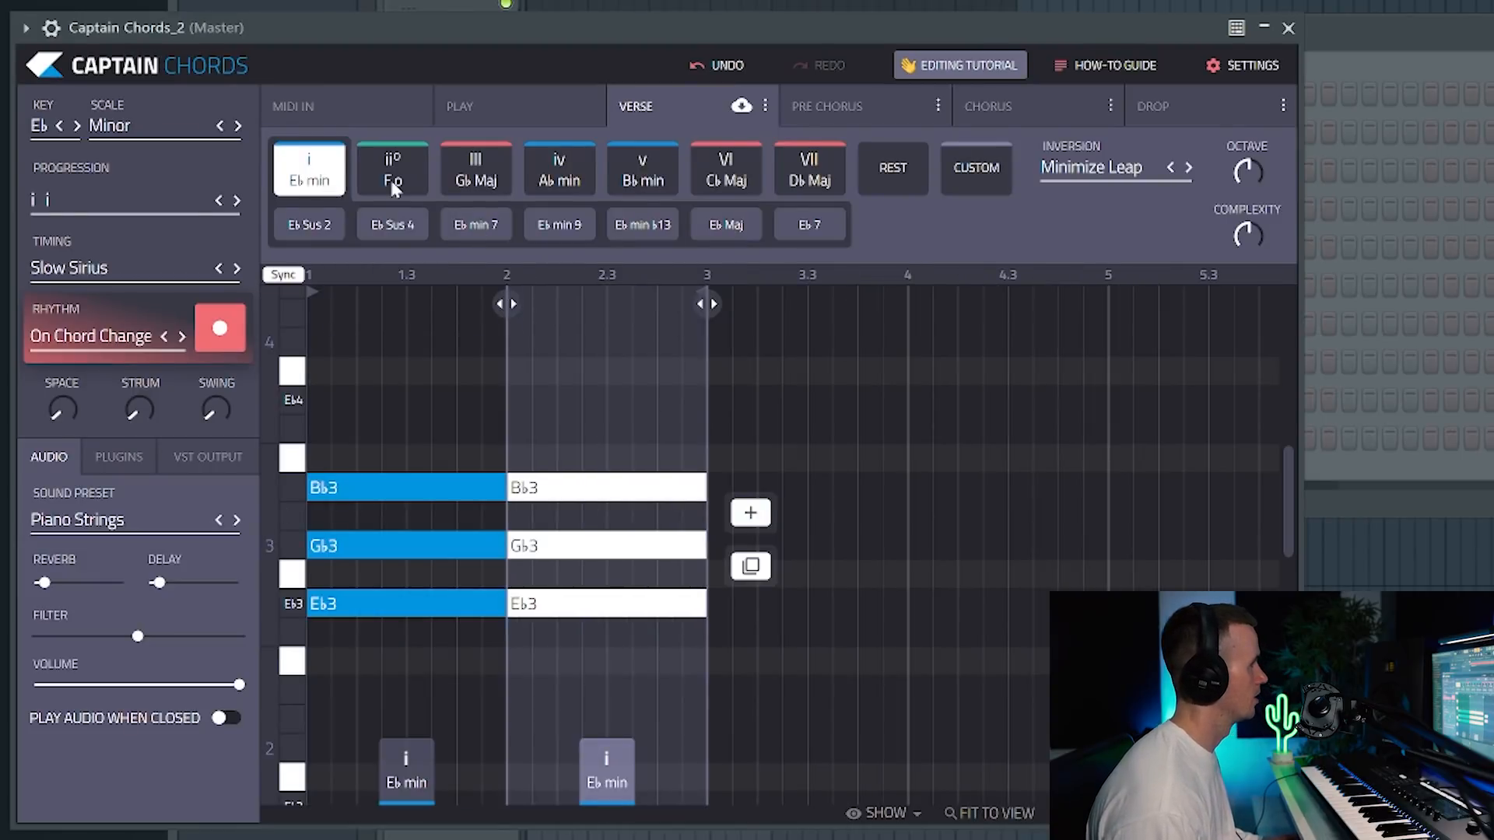
left_click(412, 183)
left_click(475, 175)
left_click(559, 175)
left_click(623, 177)
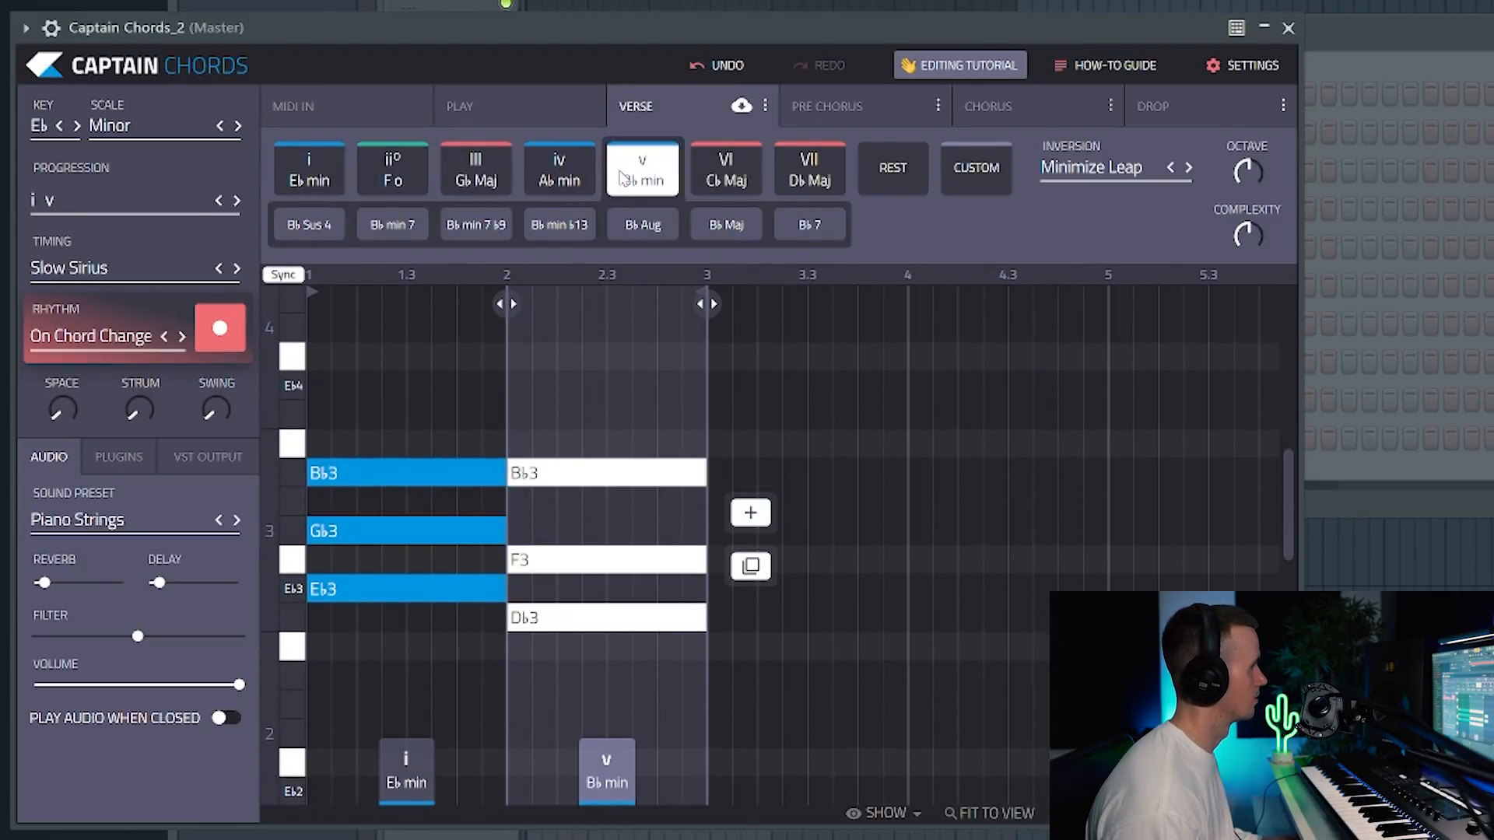
key("space")
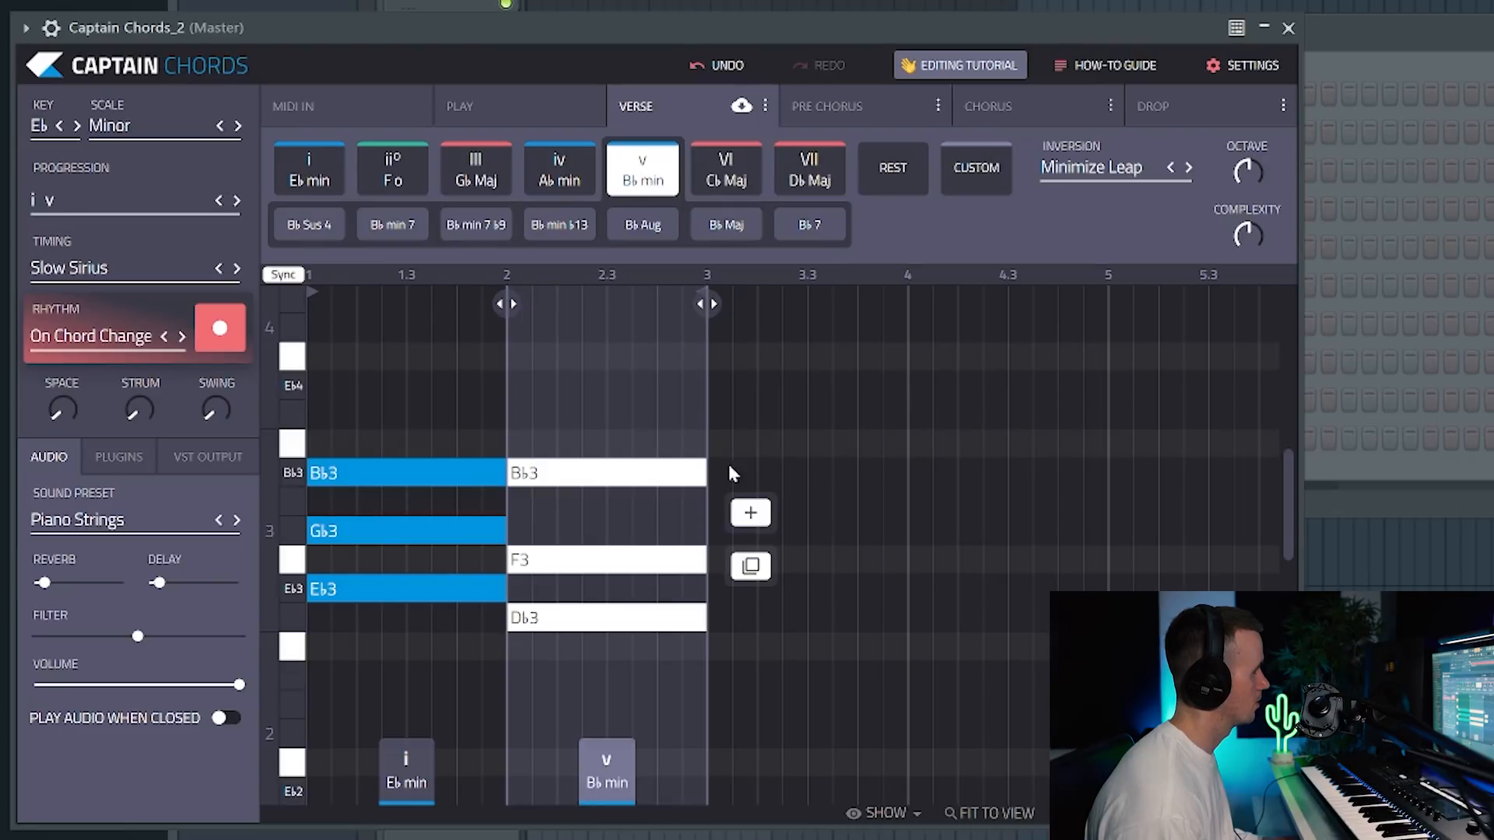
Step: Add a third chord set to B♭ 7 and a fourth set to VI with its C♭ 6 variation, and play the progression
left_click(750, 513)
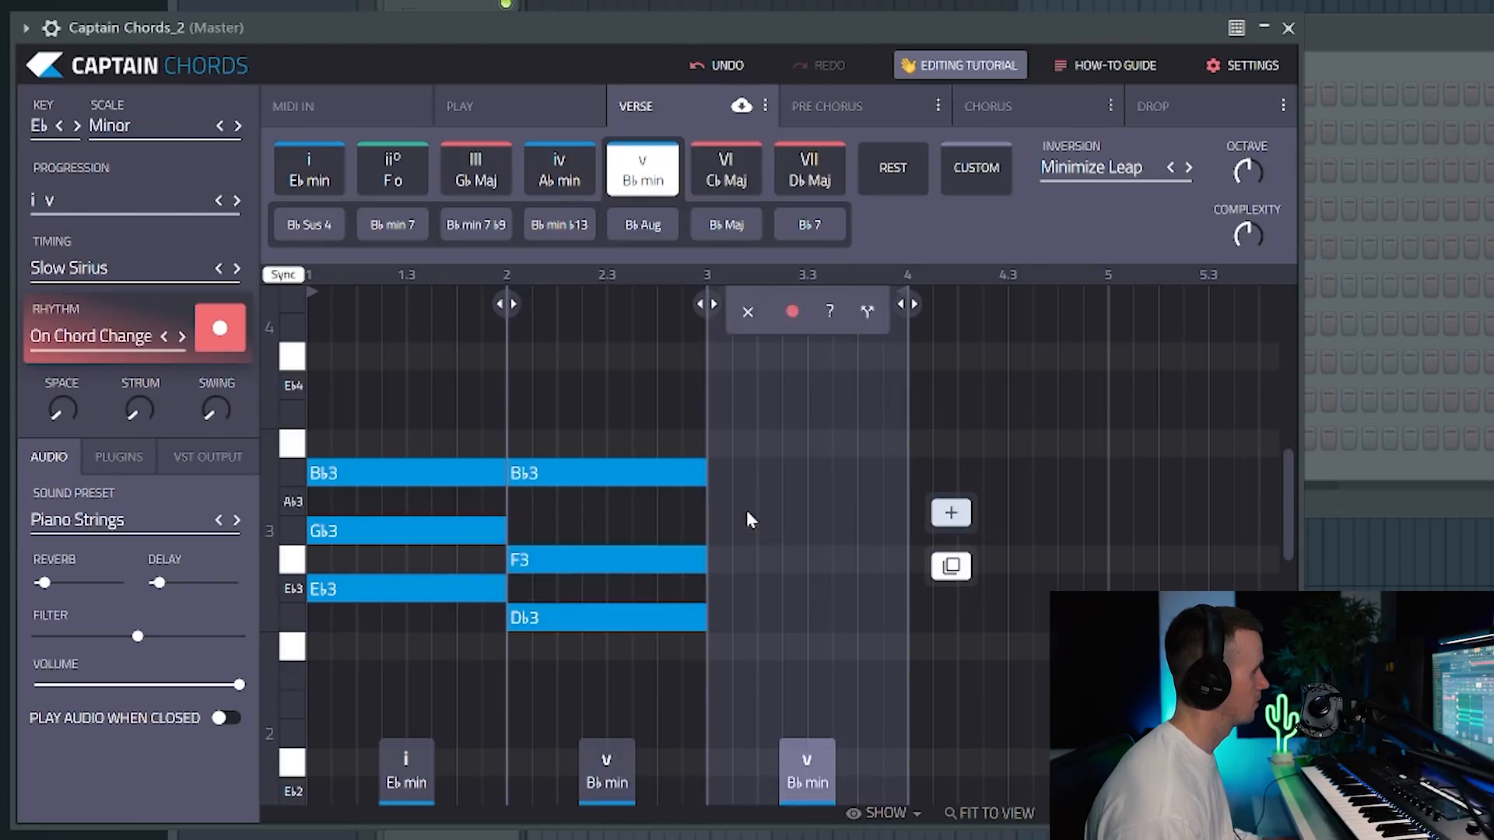
left_click(805, 228)
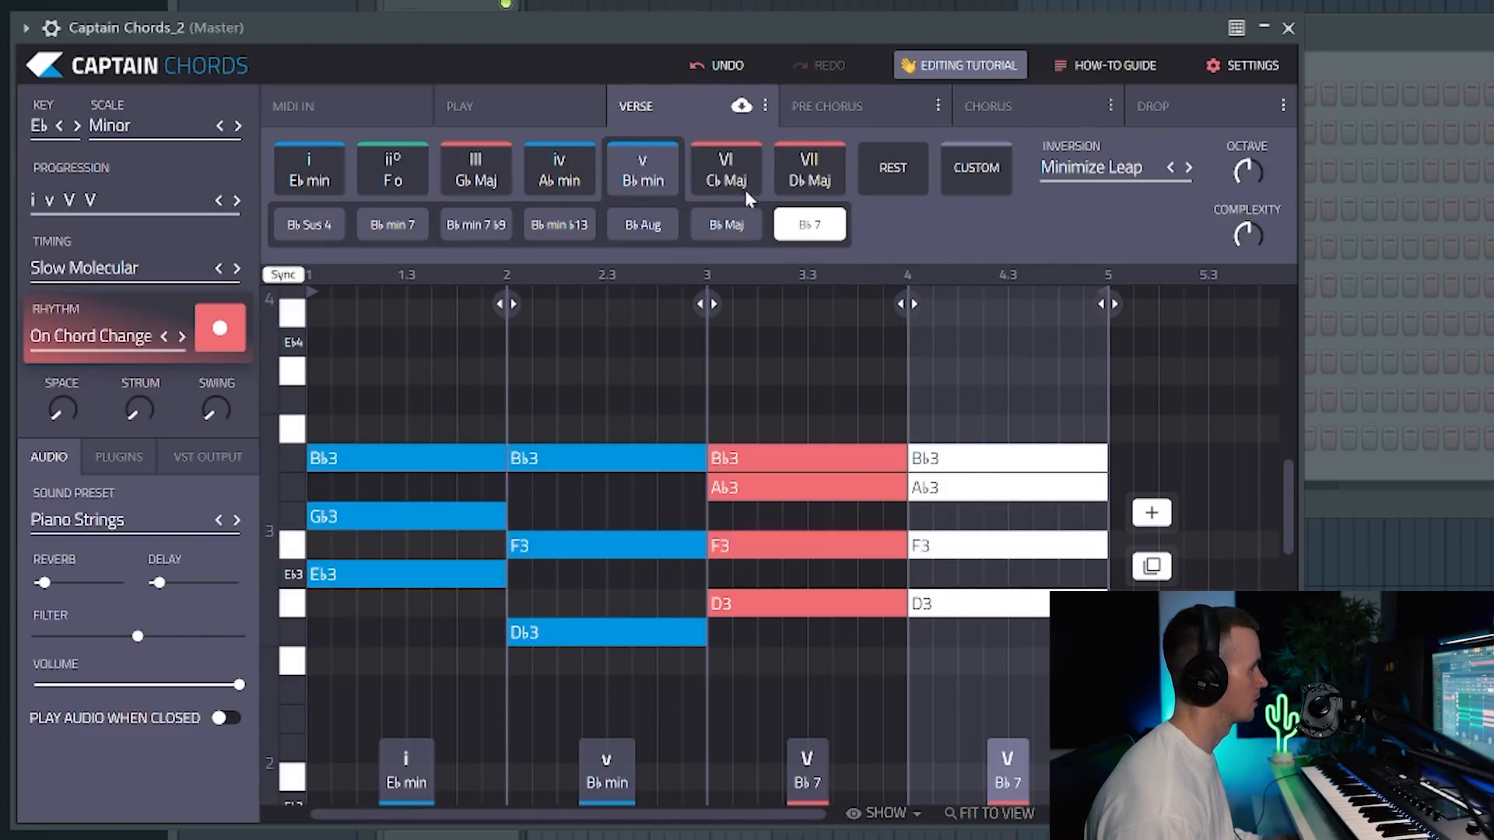
left_click(736, 176)
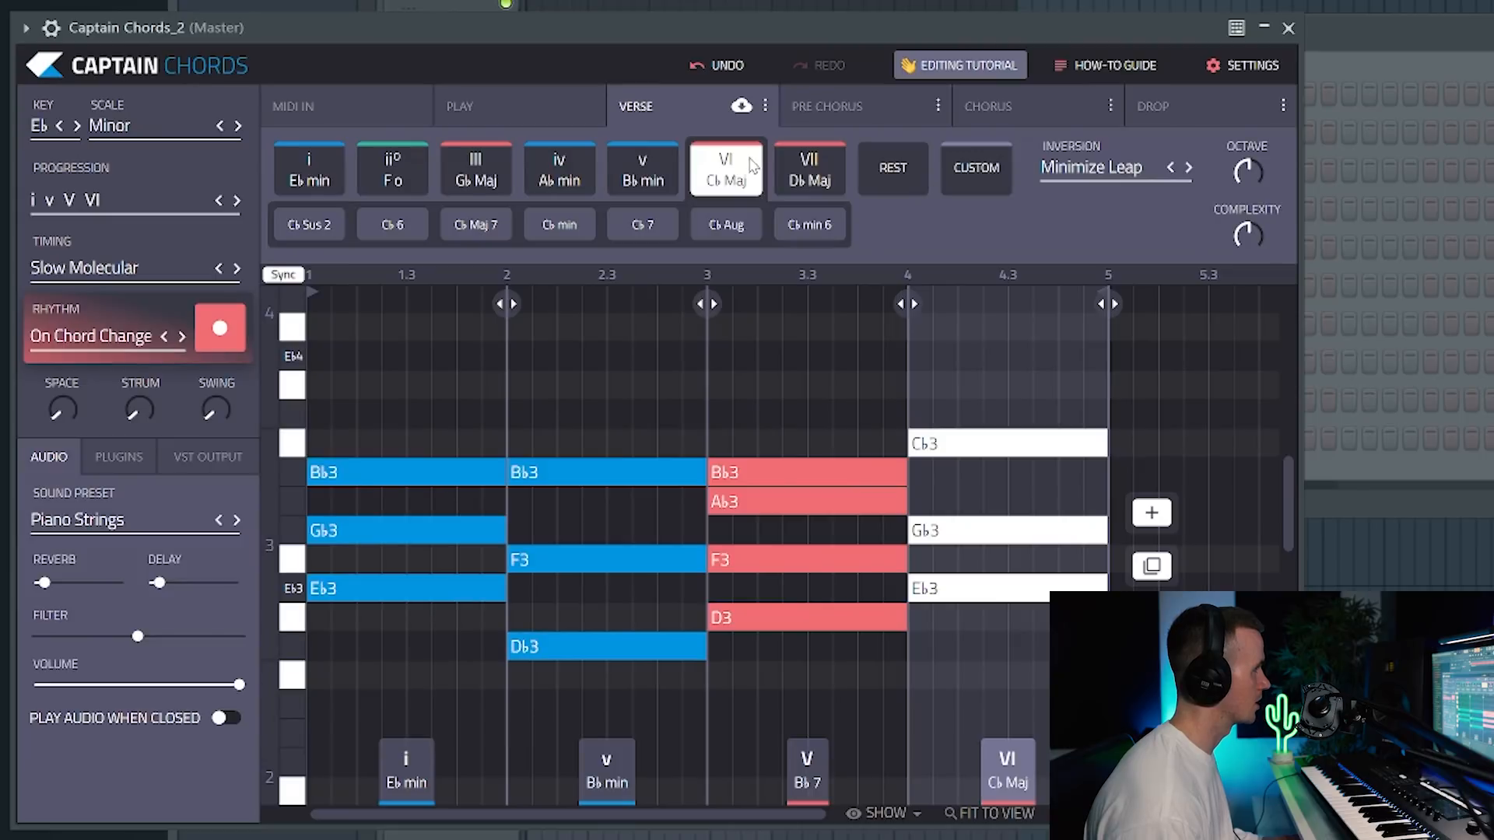
left_click(393, 226)
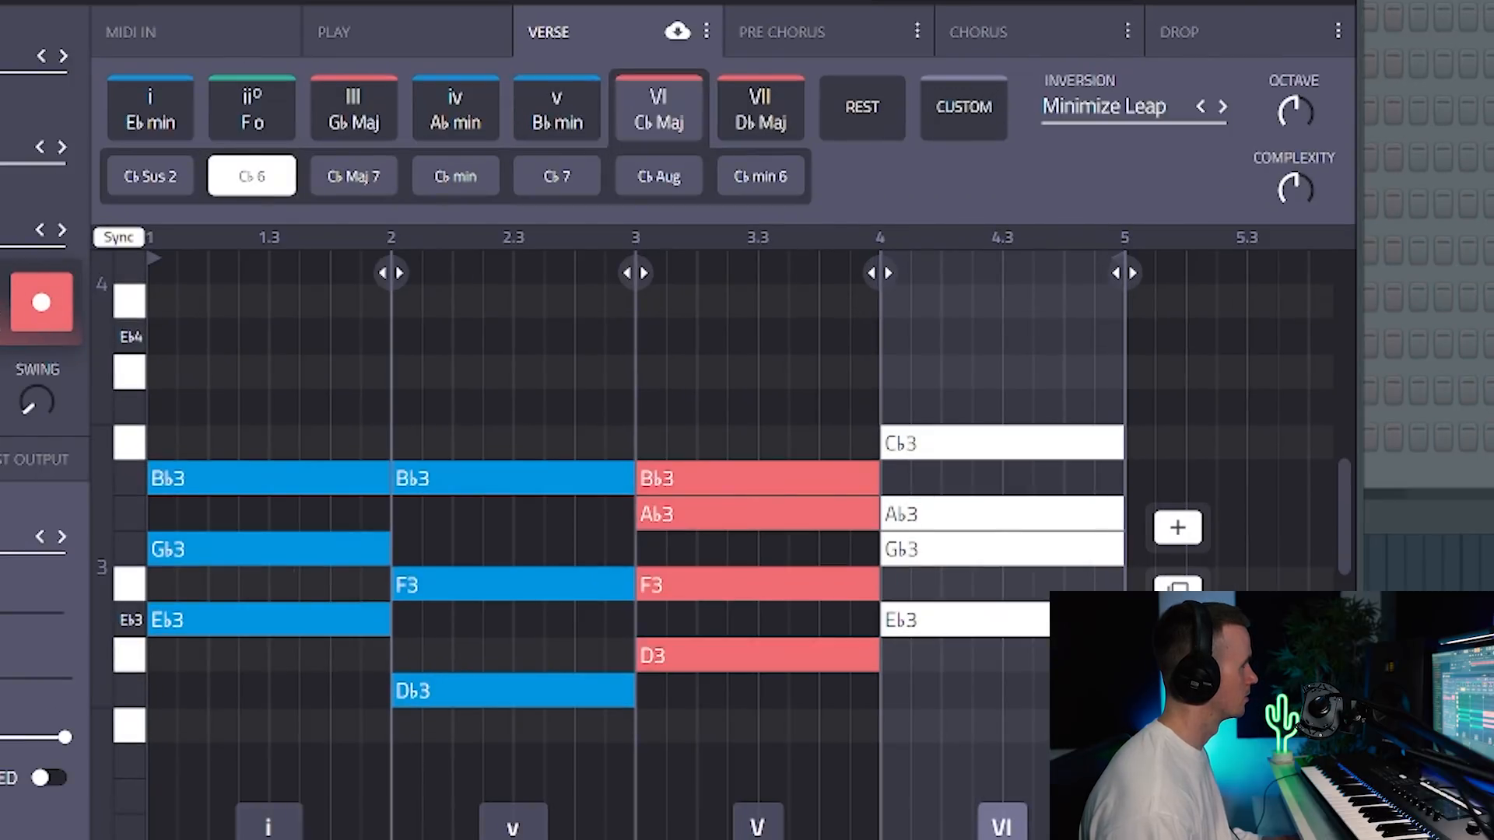
key("space")
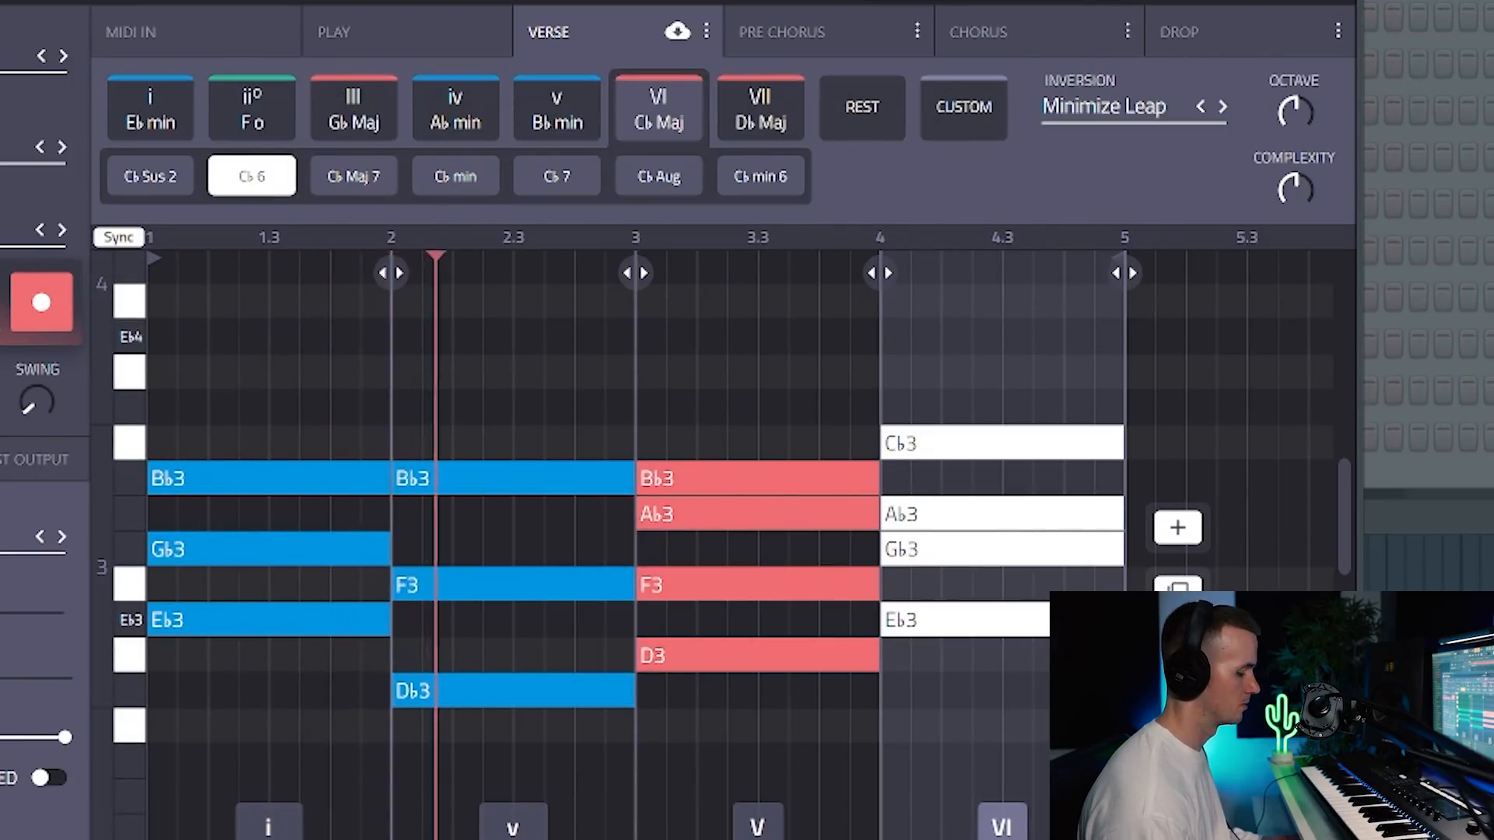
Step: Shift the fourth chord's top note upward in the note grid and set the chord's inversion to Minimize Leap
mouse_move(720, 418)
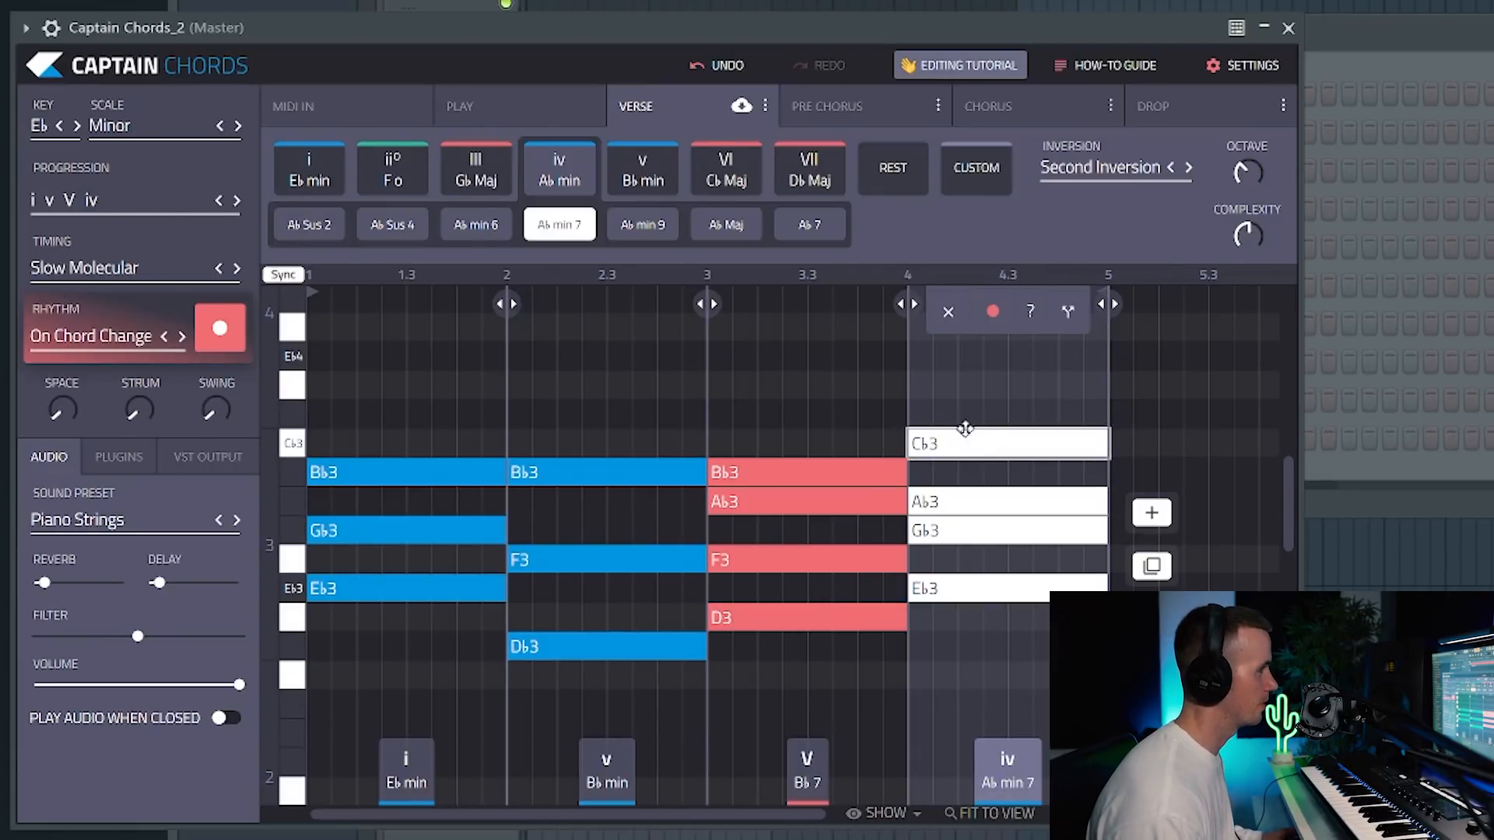
left_click_drag(965, 431, 967, 413)
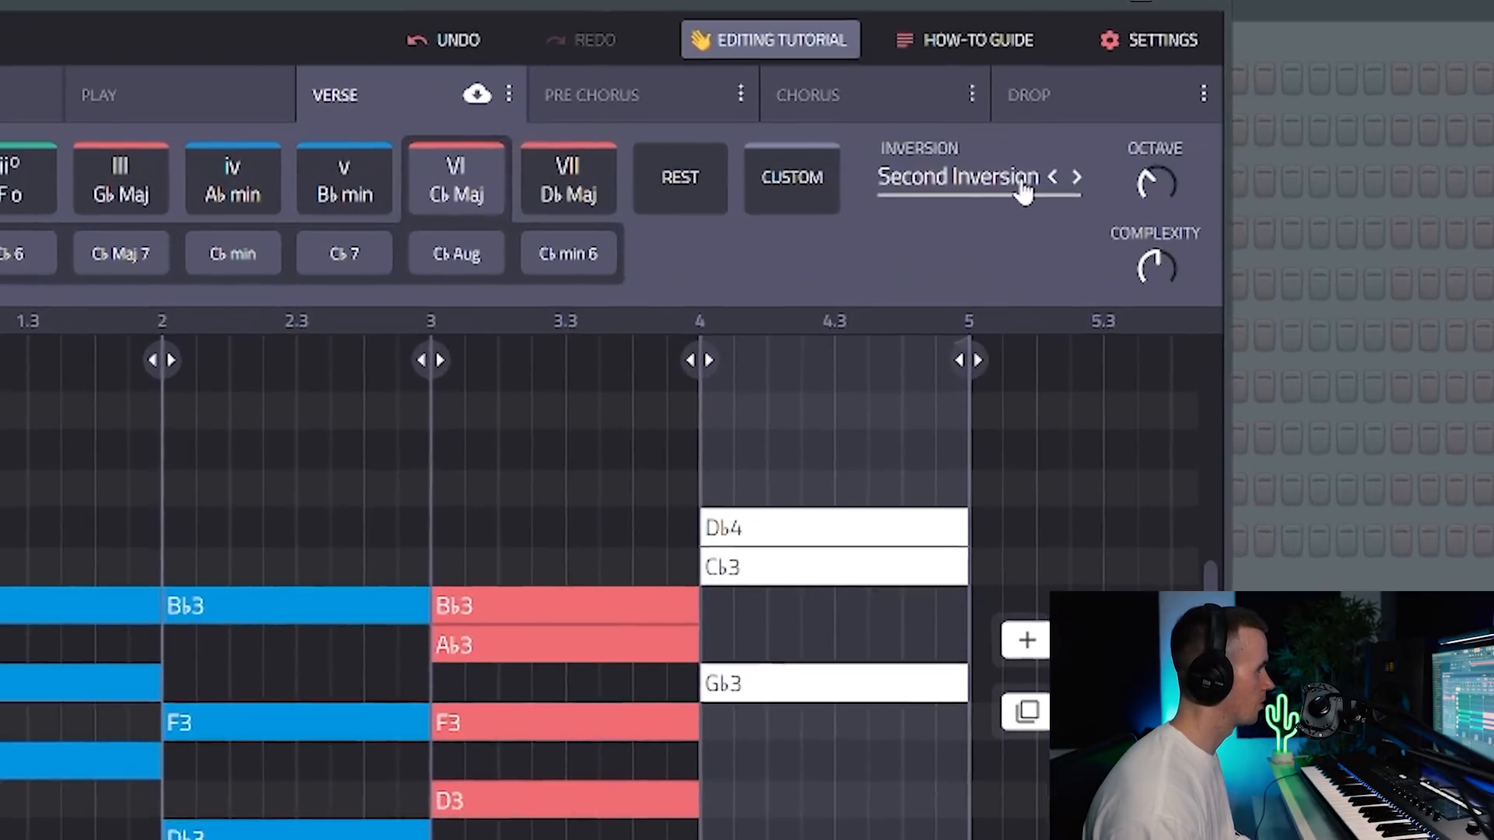
left_click(1148, 177)
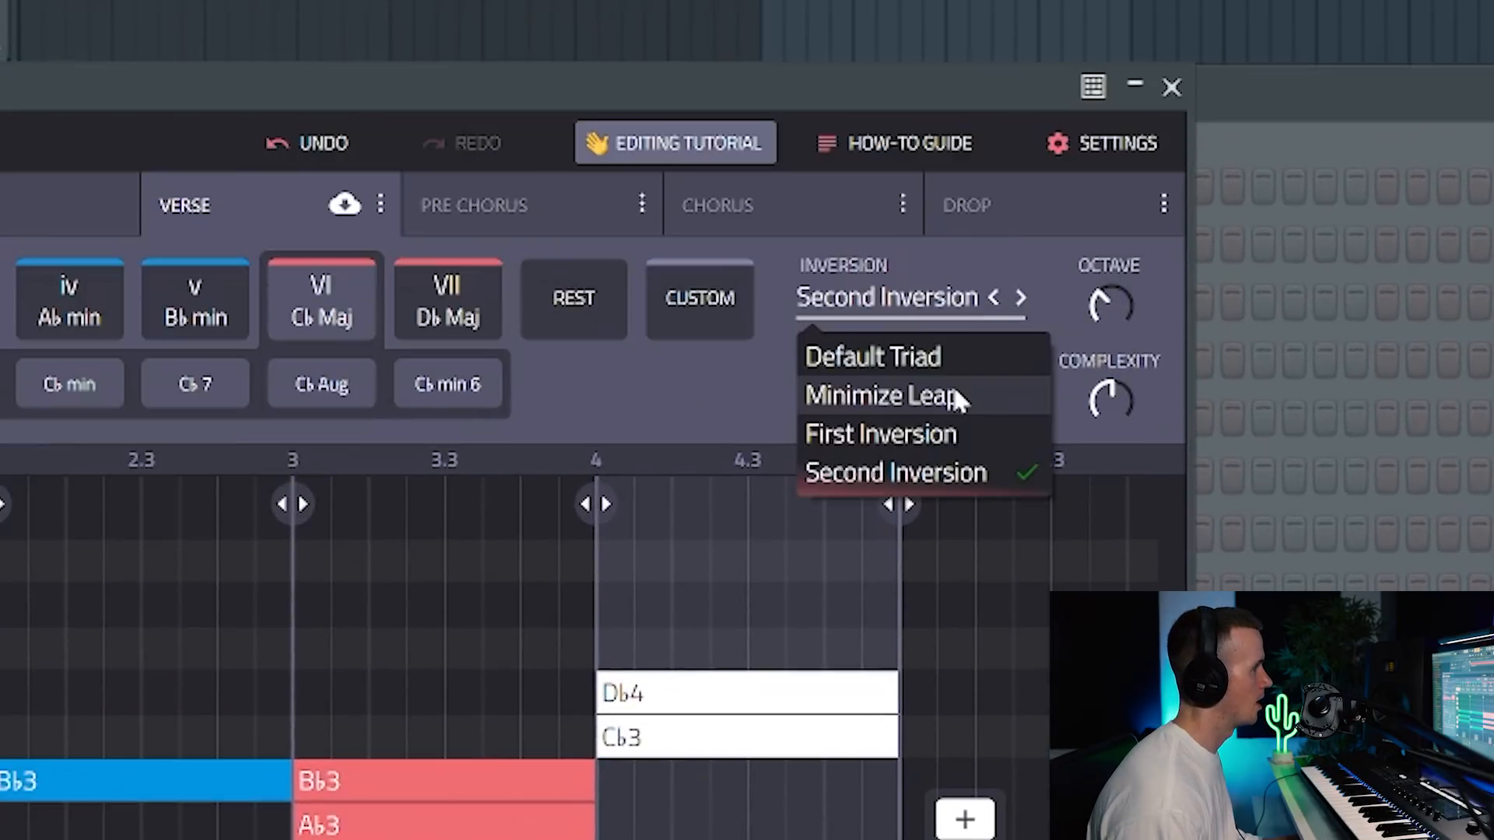
left_click(957, 397)
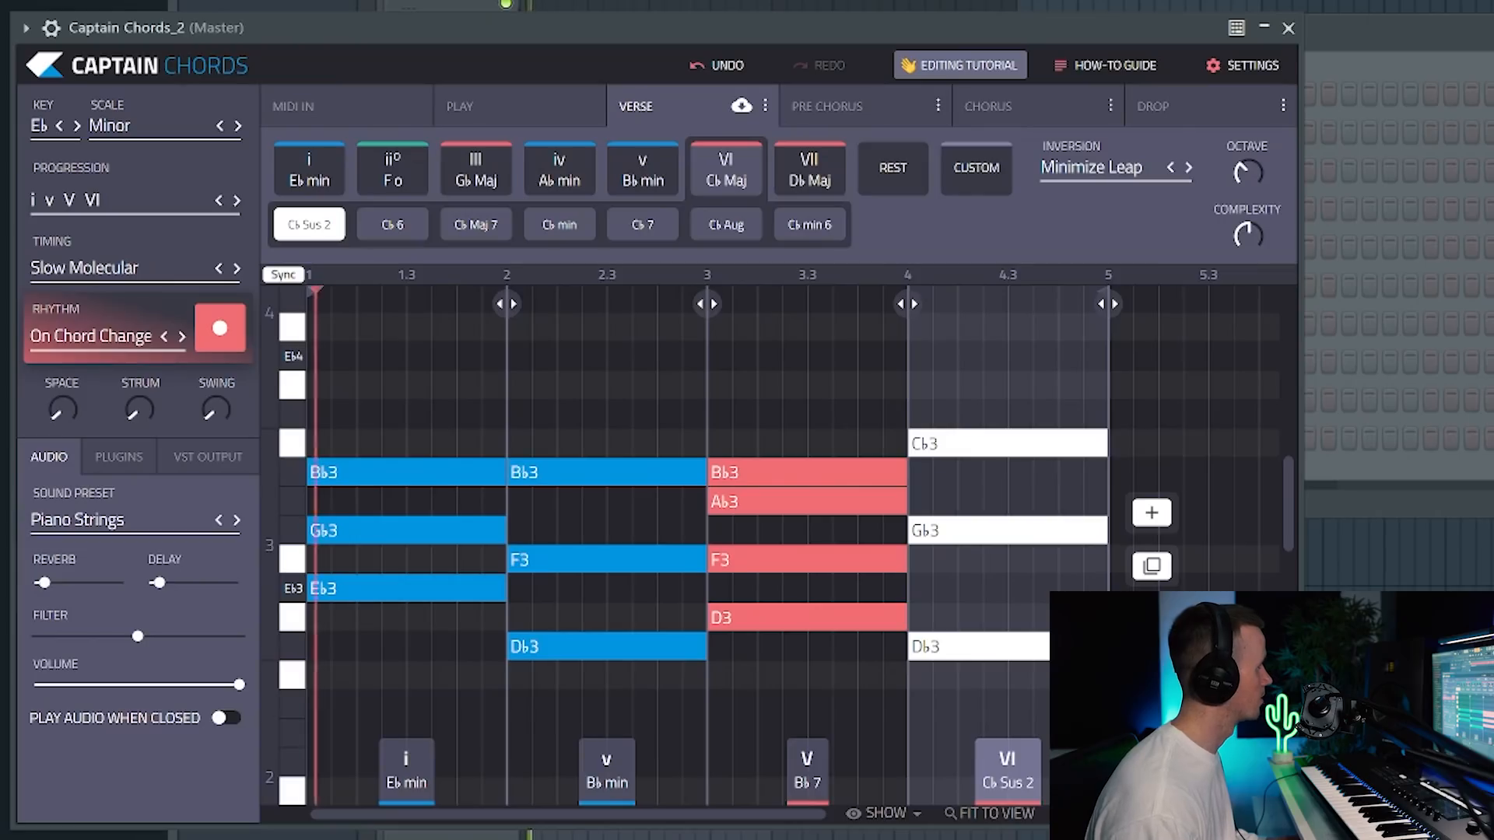
Step: Raise the fourth chord's top A♯3 note to C♭3 in the note grid
mouse_move(794, 413)
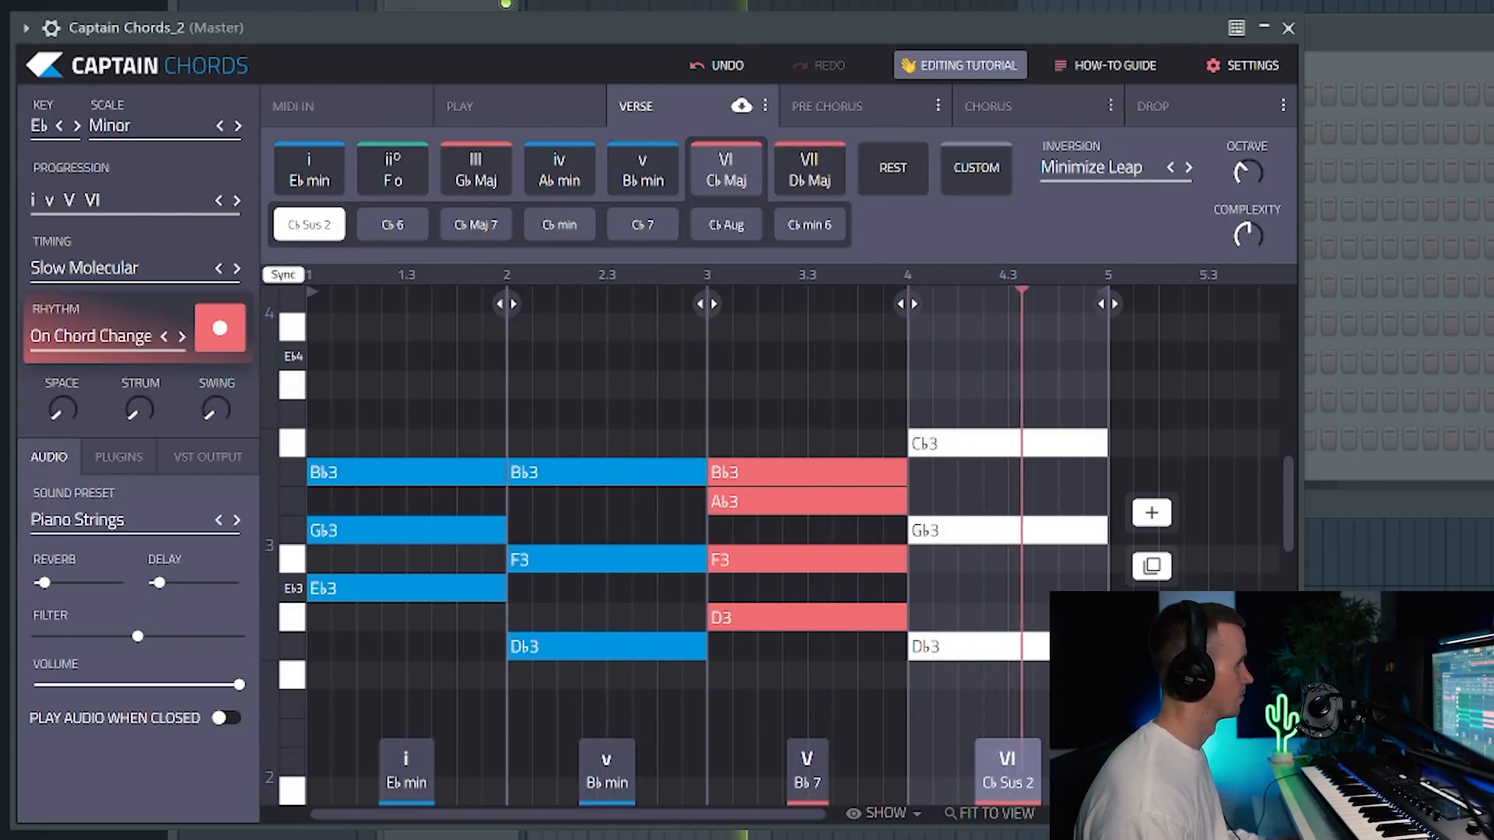
mouse_move(996, 370)
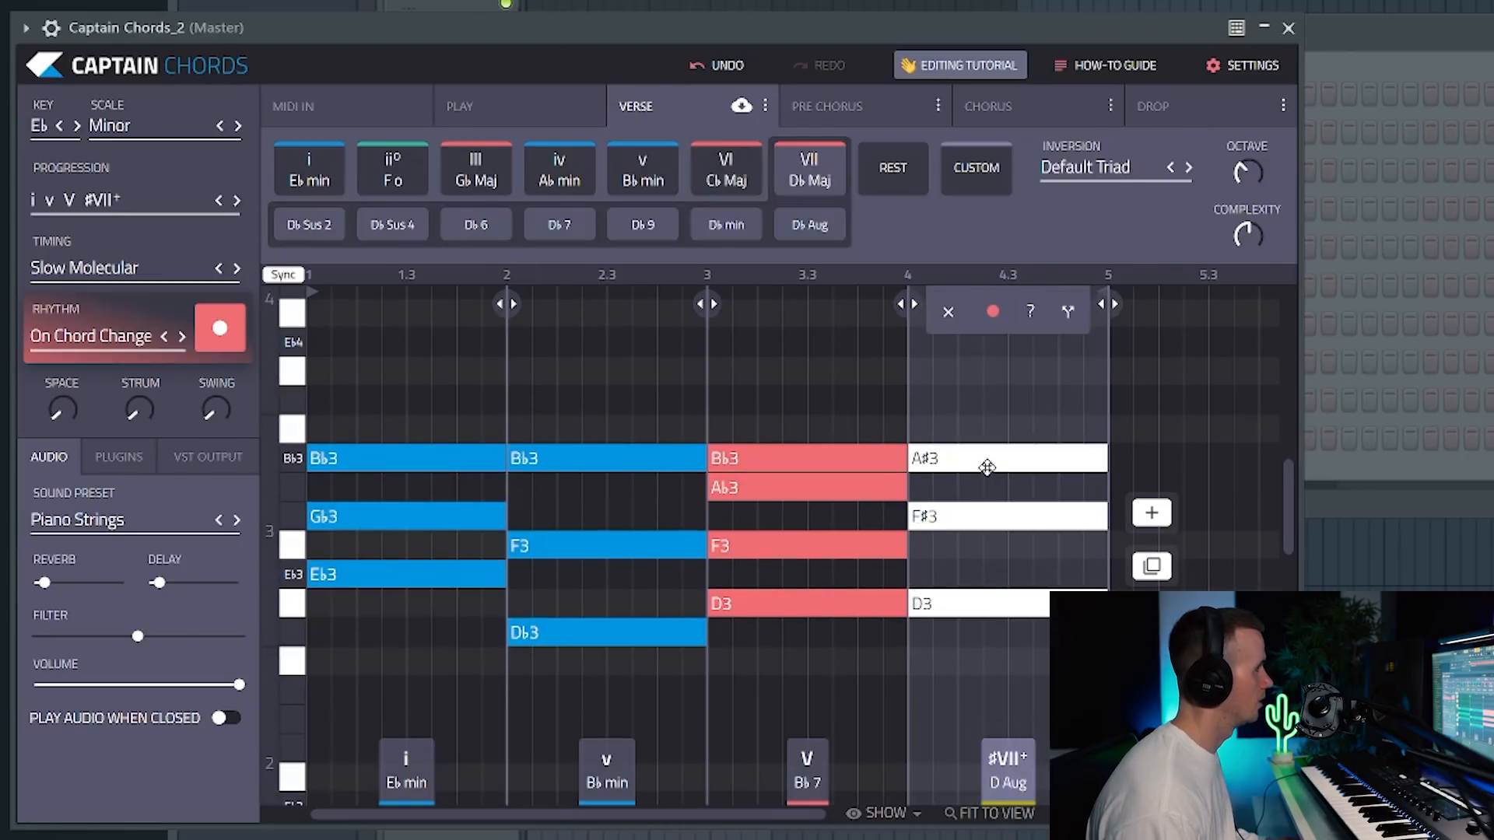
left_click_drag(987, 462, 984, 432)
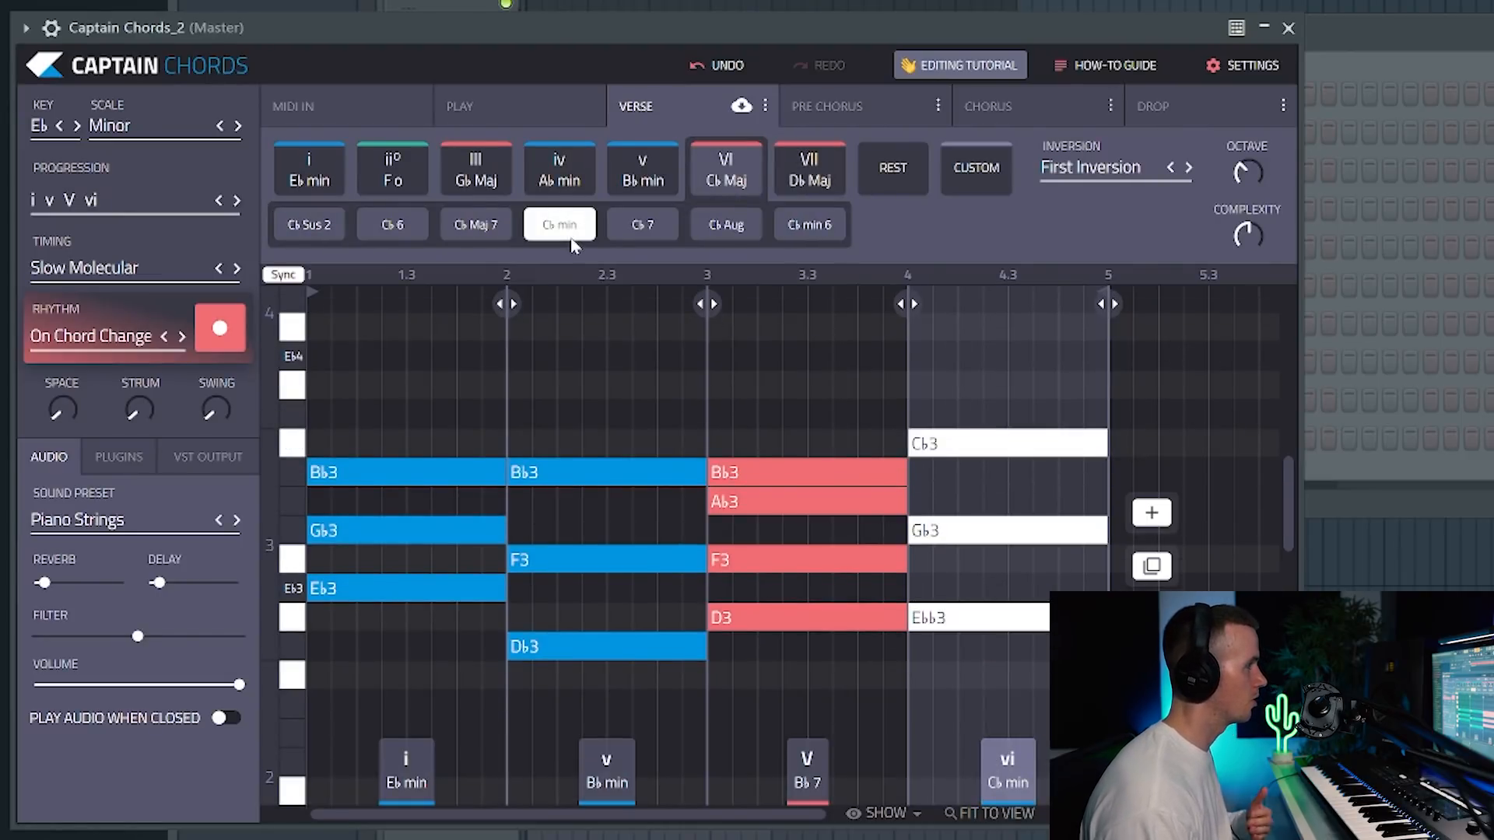
mouse_move(991, 470)
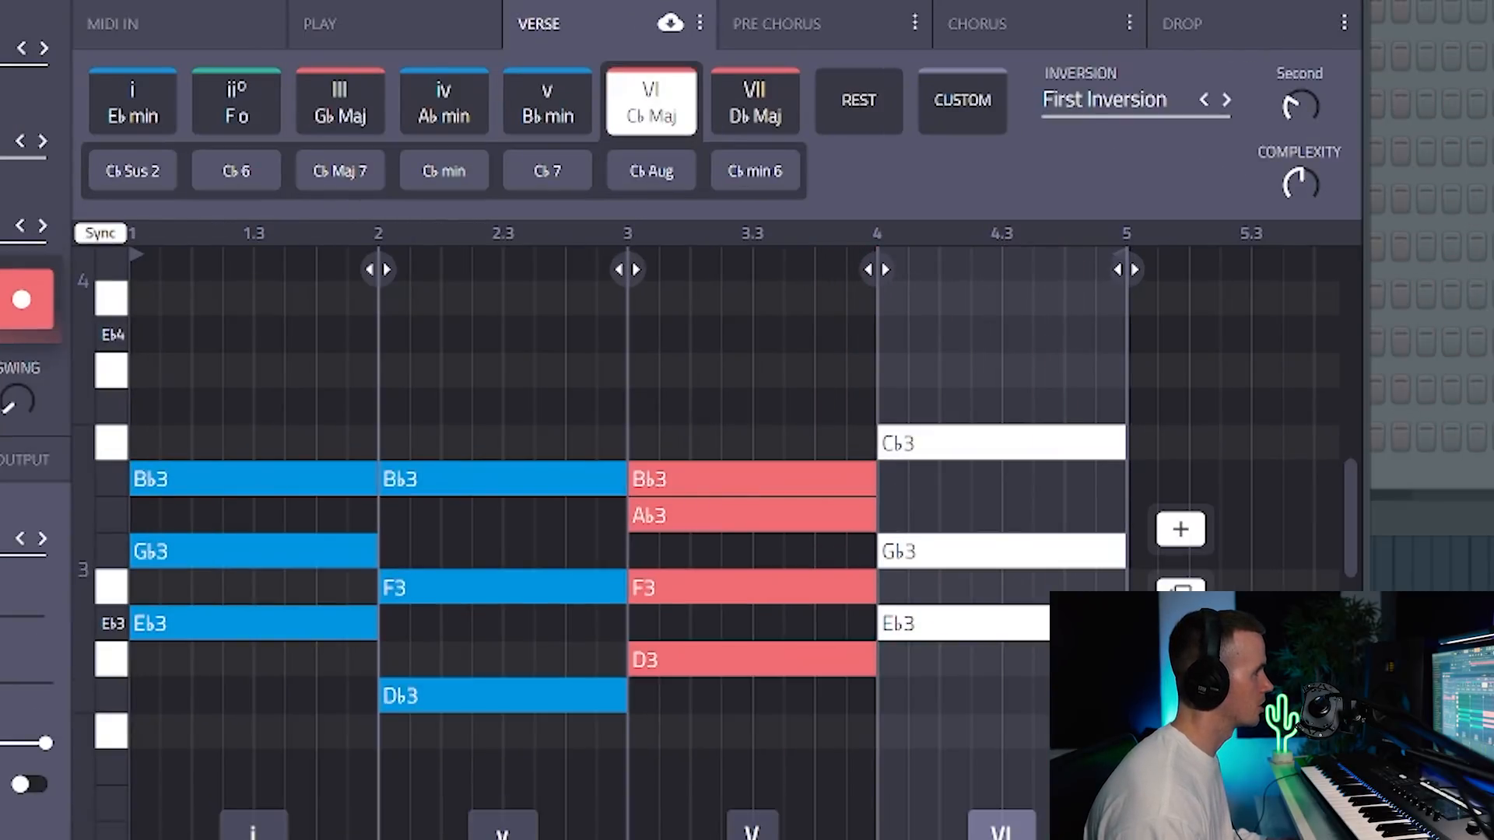
Step: Raise the complexity of the verse chords, working back from the fourth, to add a low bass note to each
left_click_drag(1299, 107, 1299, 118)
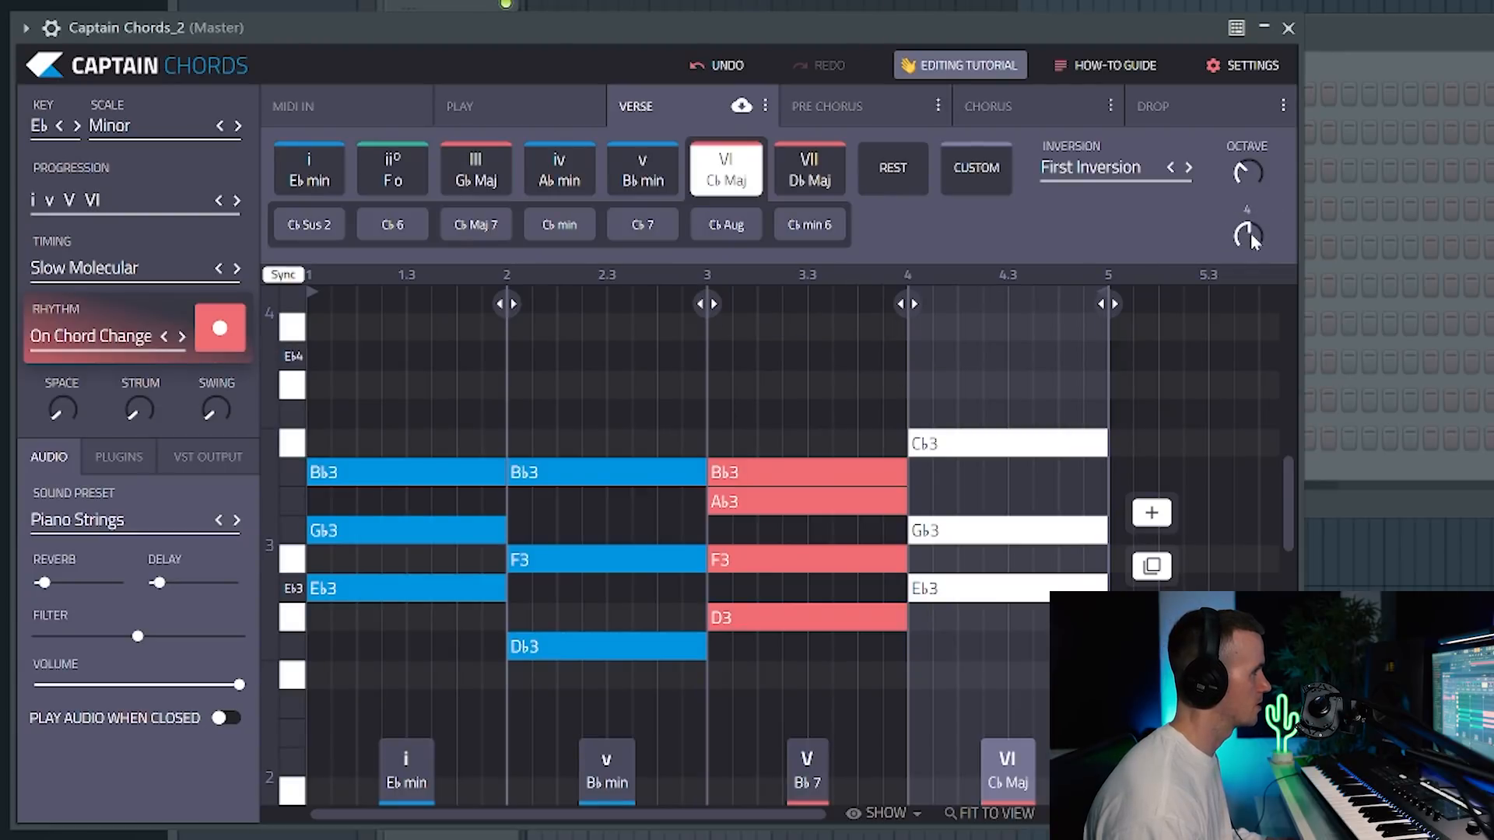
left_click_drag(1248, 235, 1248, 227)
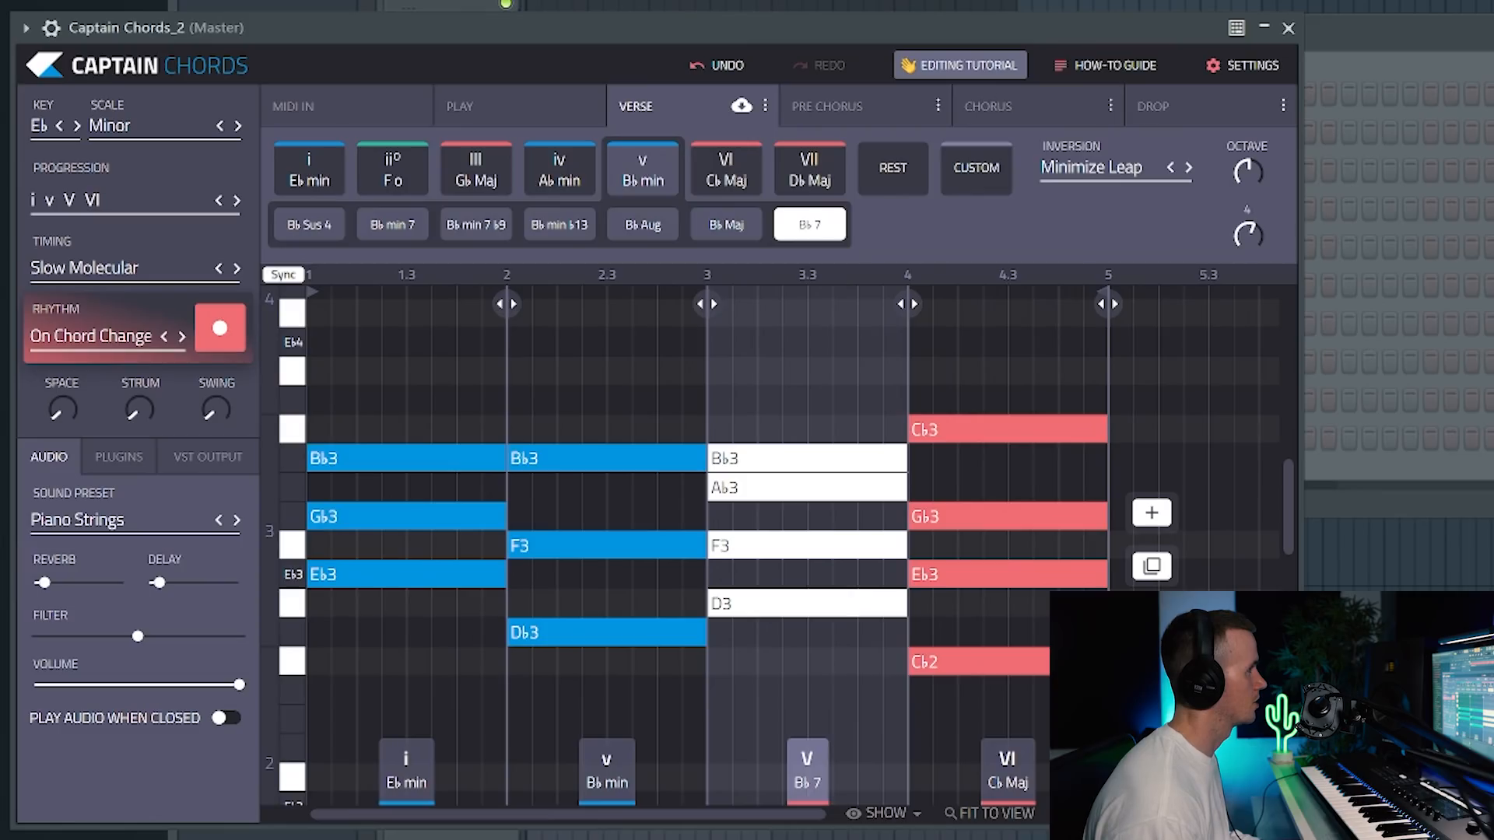
left_click_drag(1248, 235, 1248, 227)
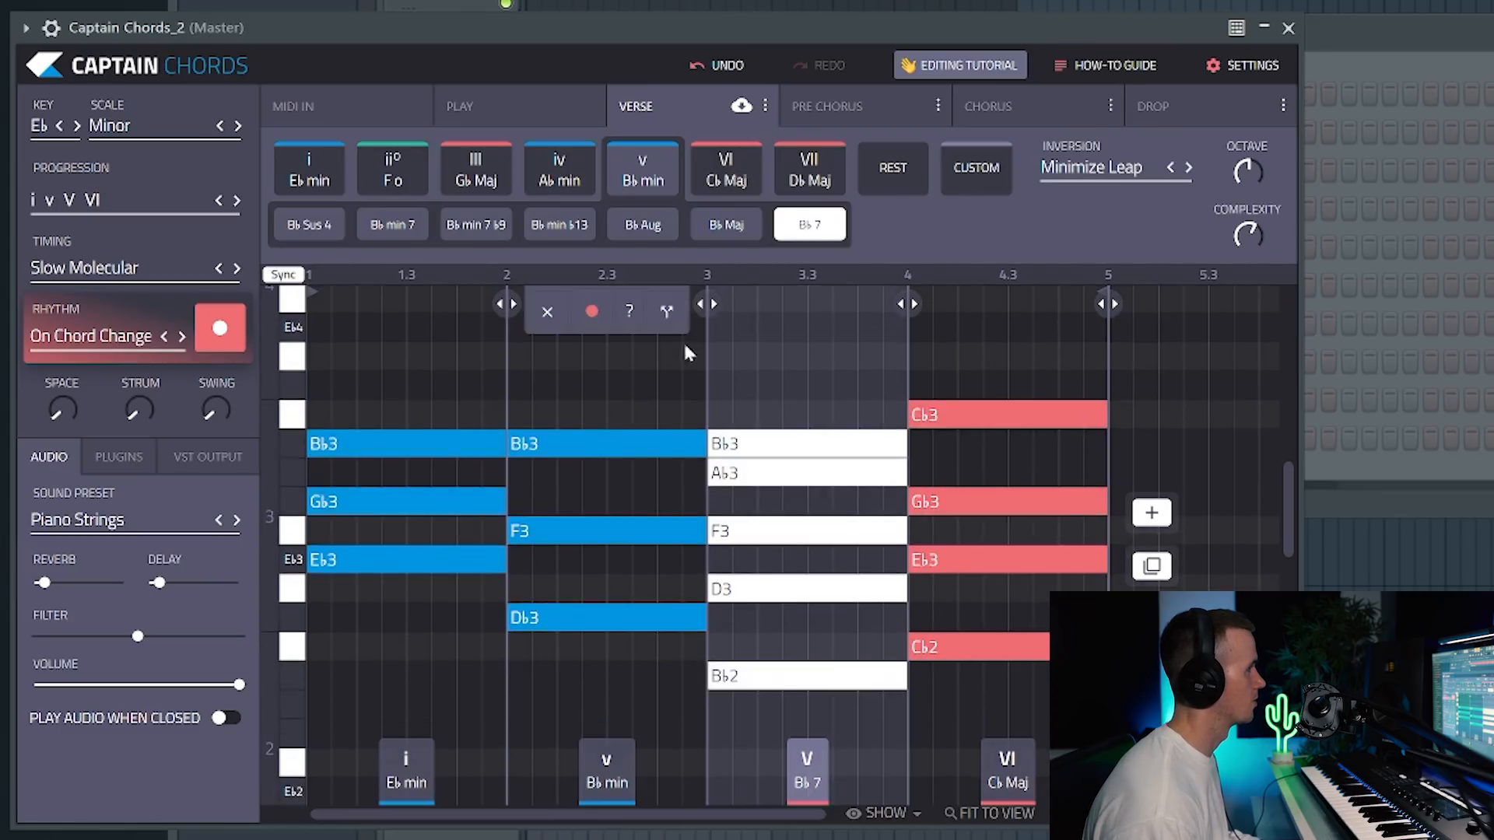
left_click(638, 350)
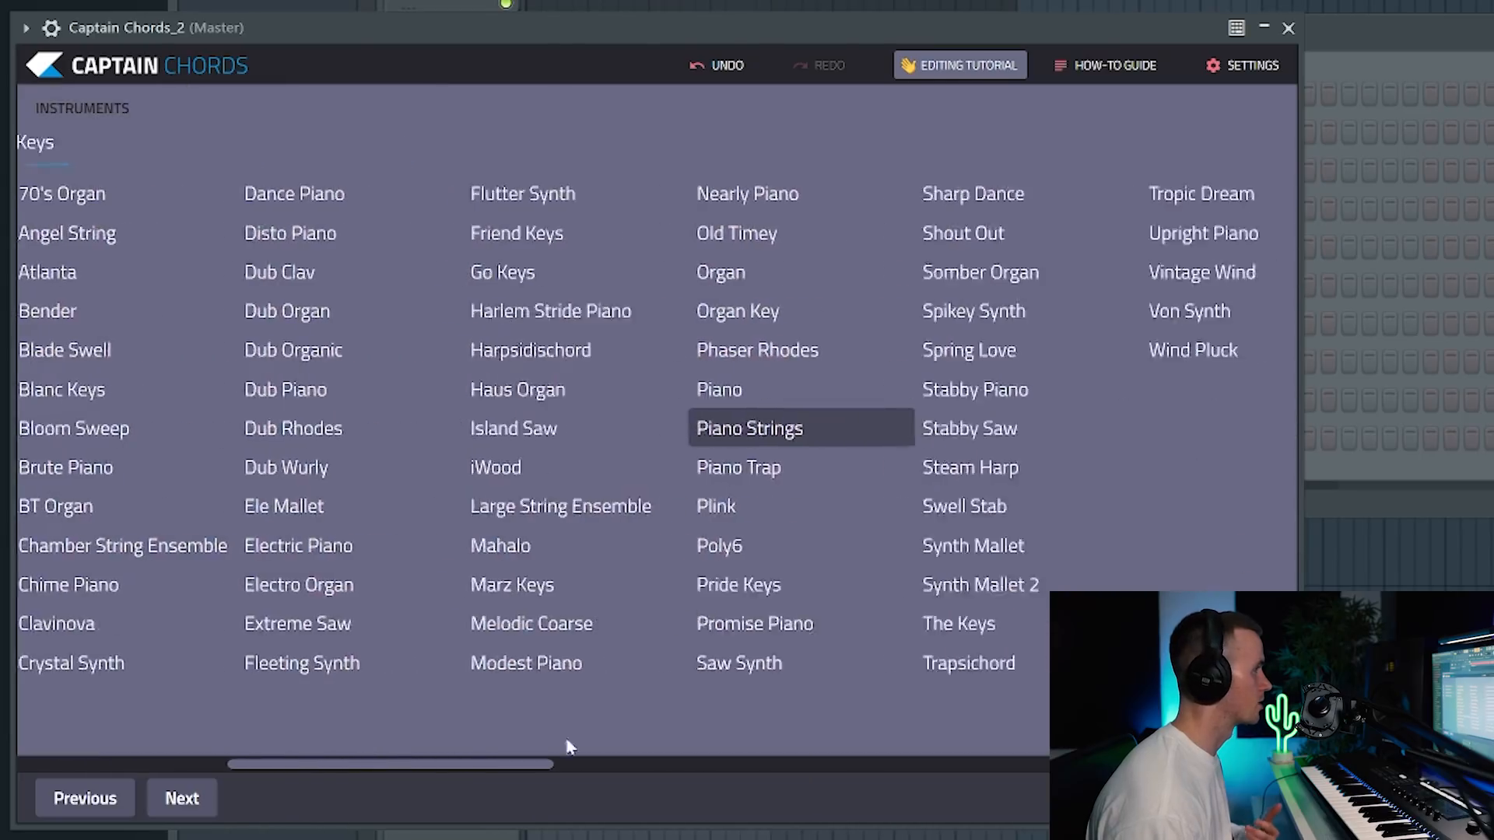
Step: Browse the Keys and Lead instrument presets, and view the VST instrument choices for the chords
scroll(807, 732, "right", 3)
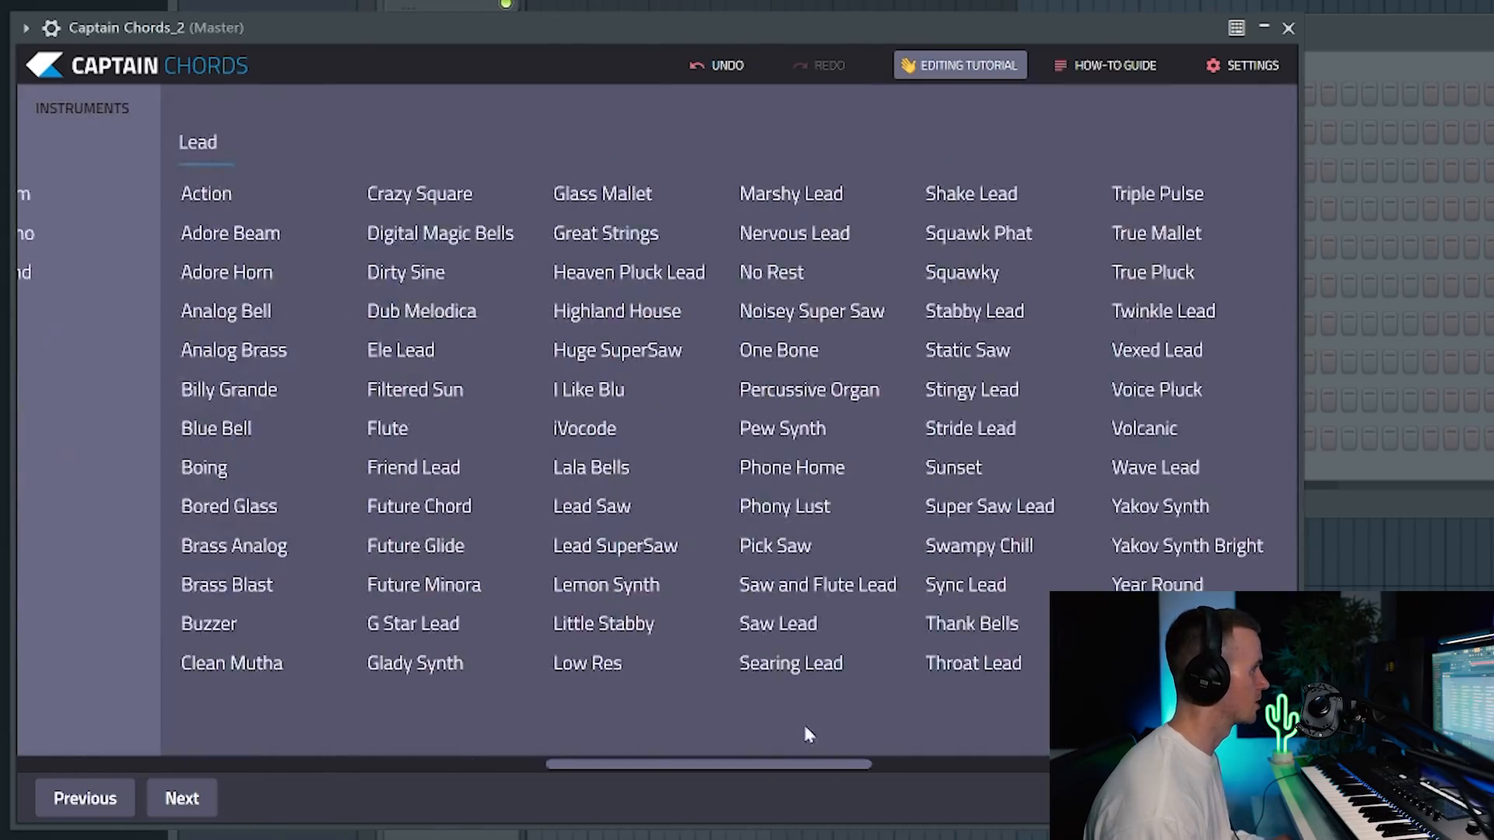
scroll(807, 733, "right", 4)
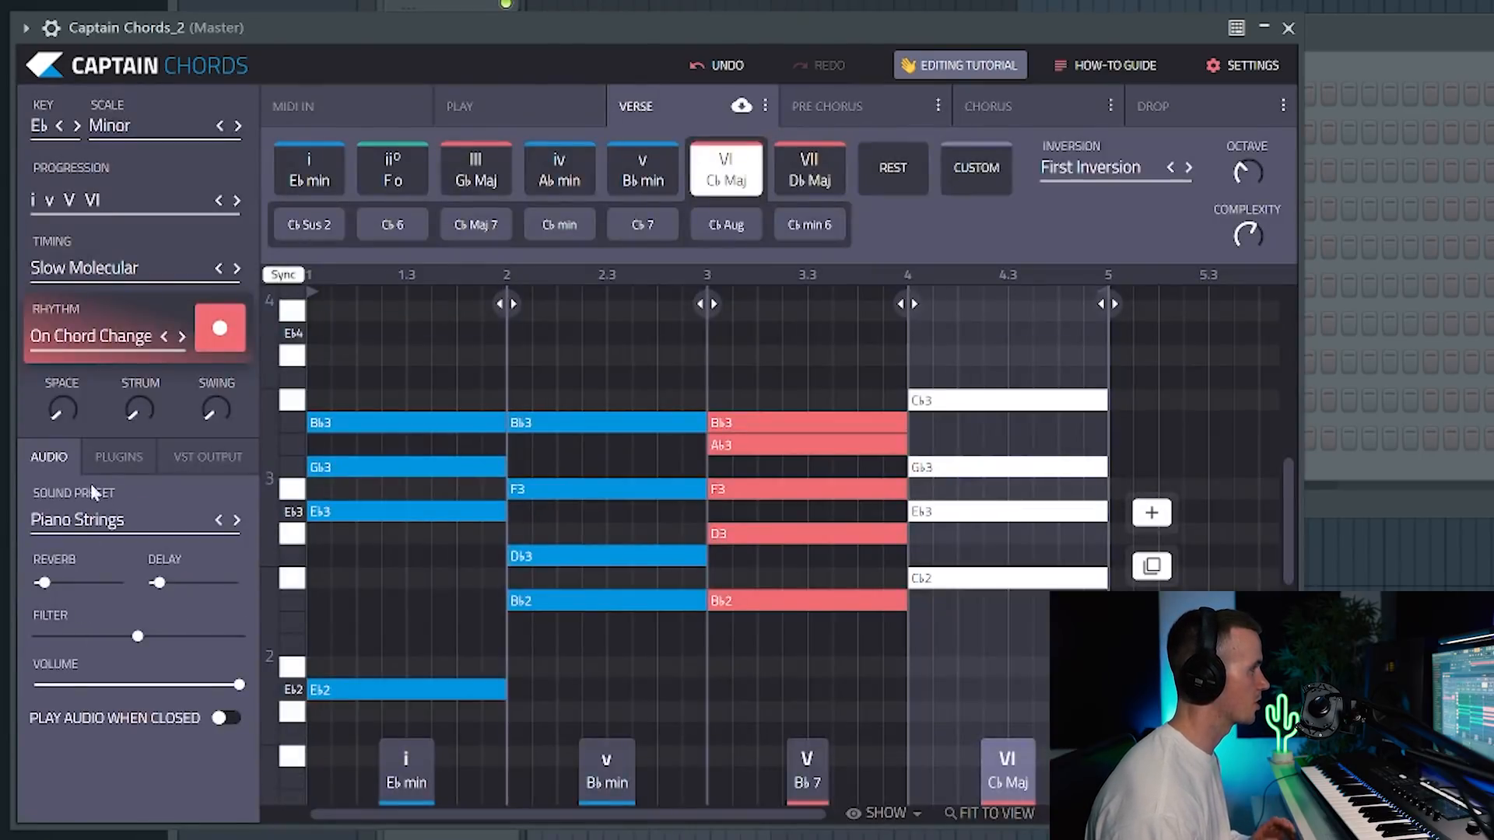
left_click(110, 460)
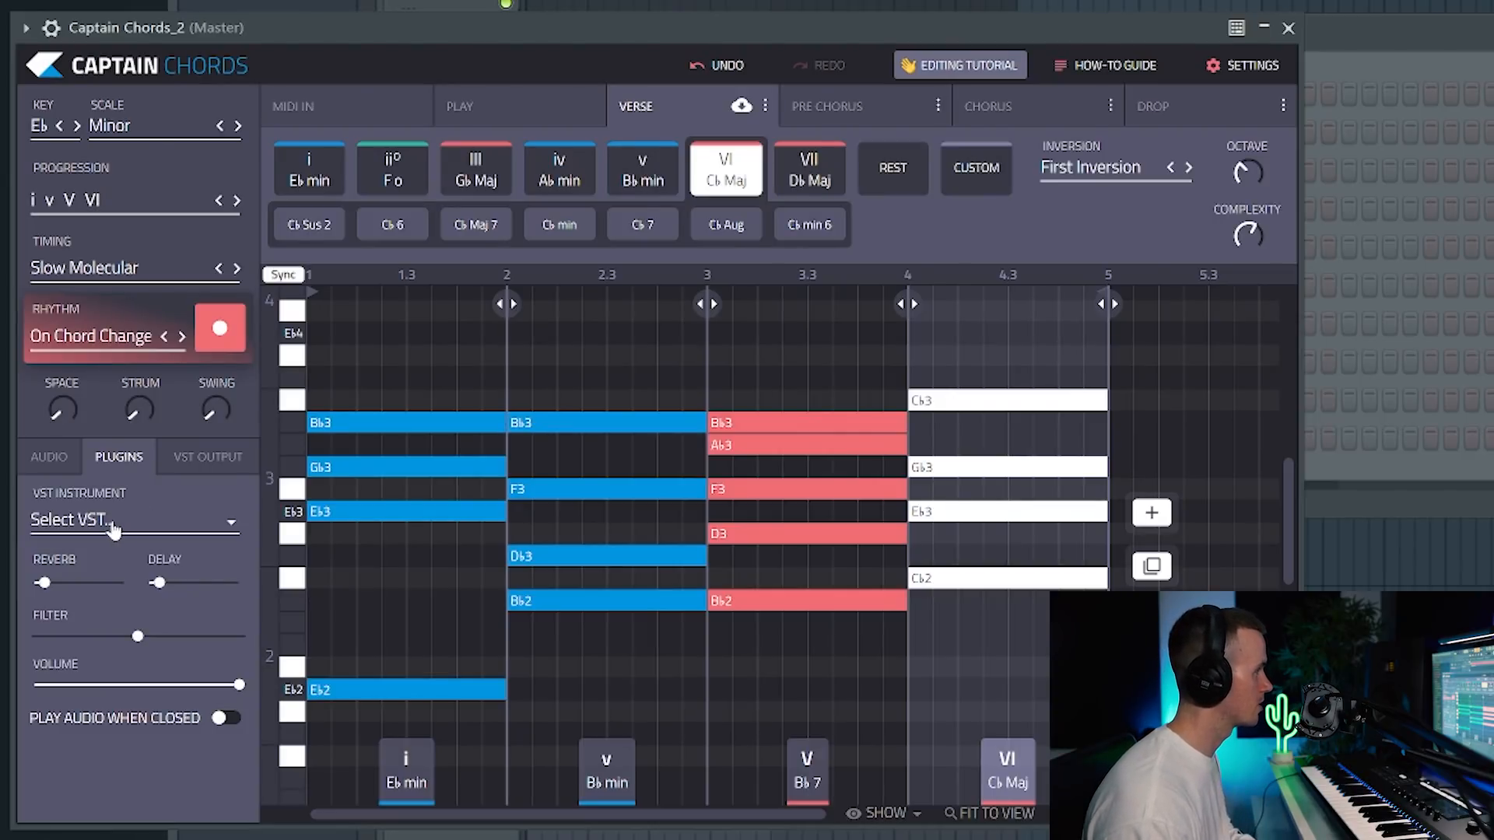
left_click(115, 530)
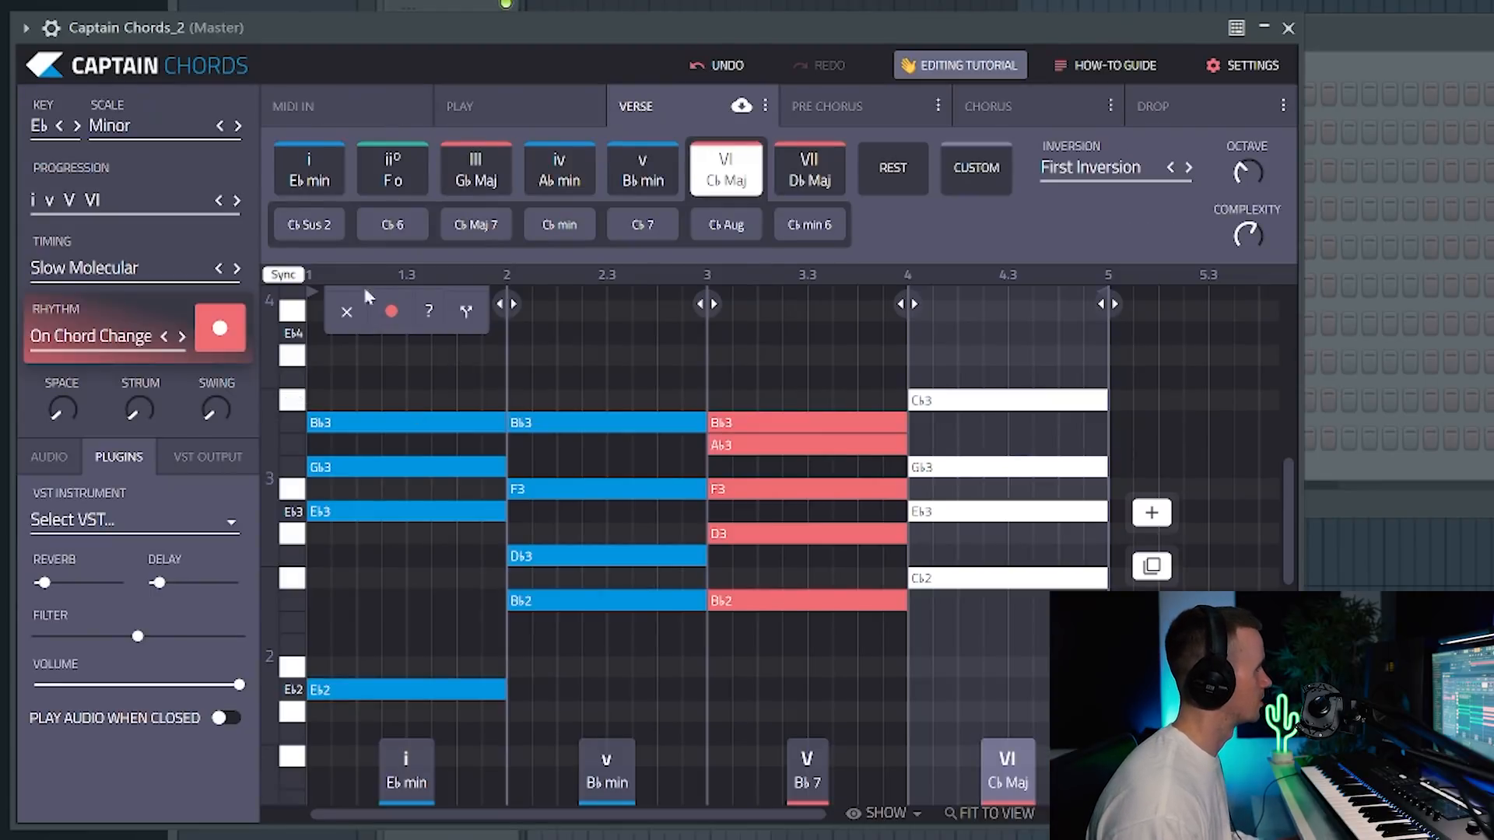
Step: Increase the strum and swing amounts of the verse chords
left_click_drag(139, 409, 143, 326)
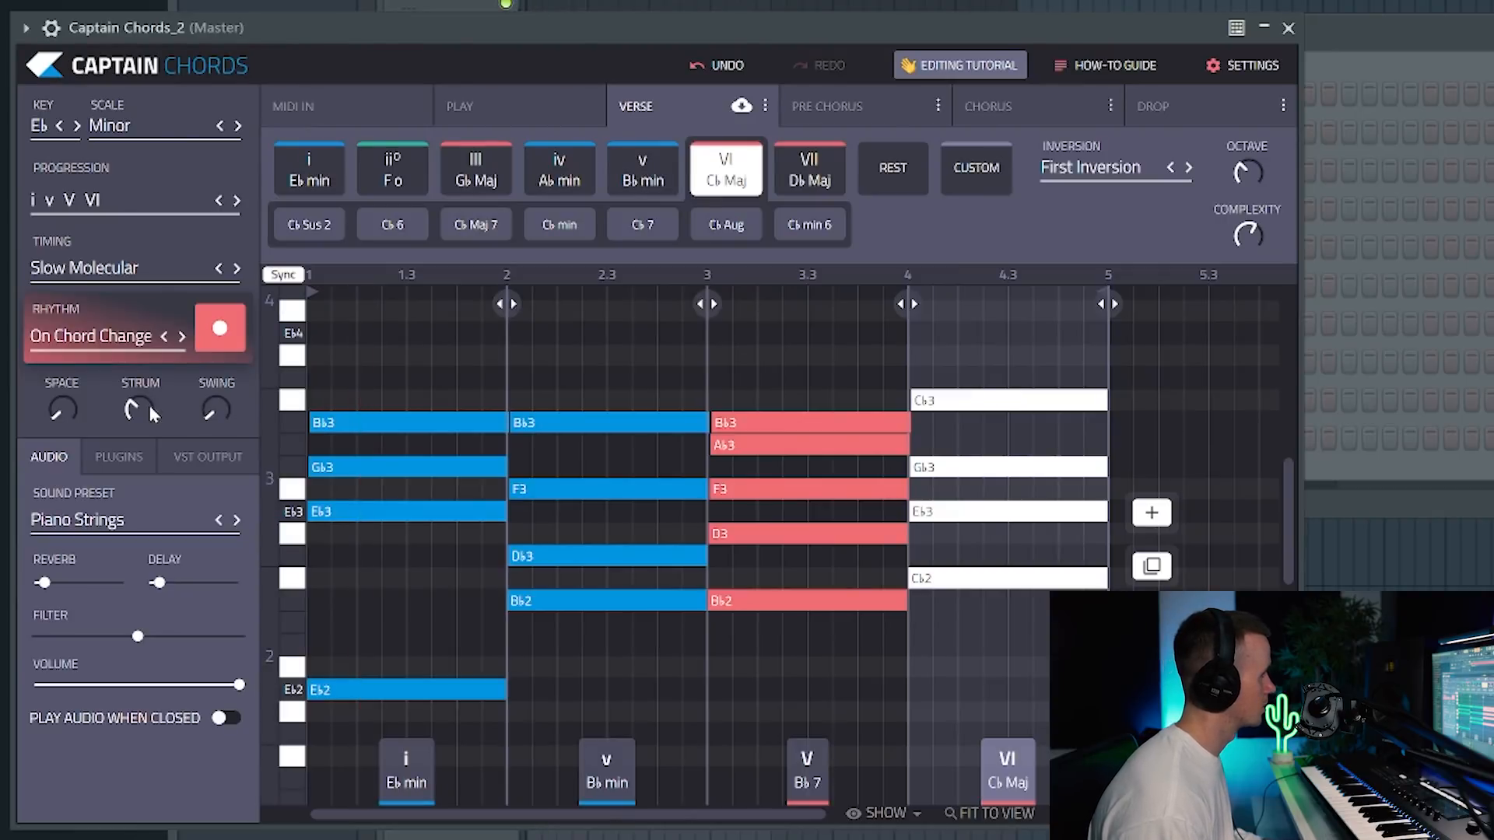
left_click_drag(148, 408, 148, 403)
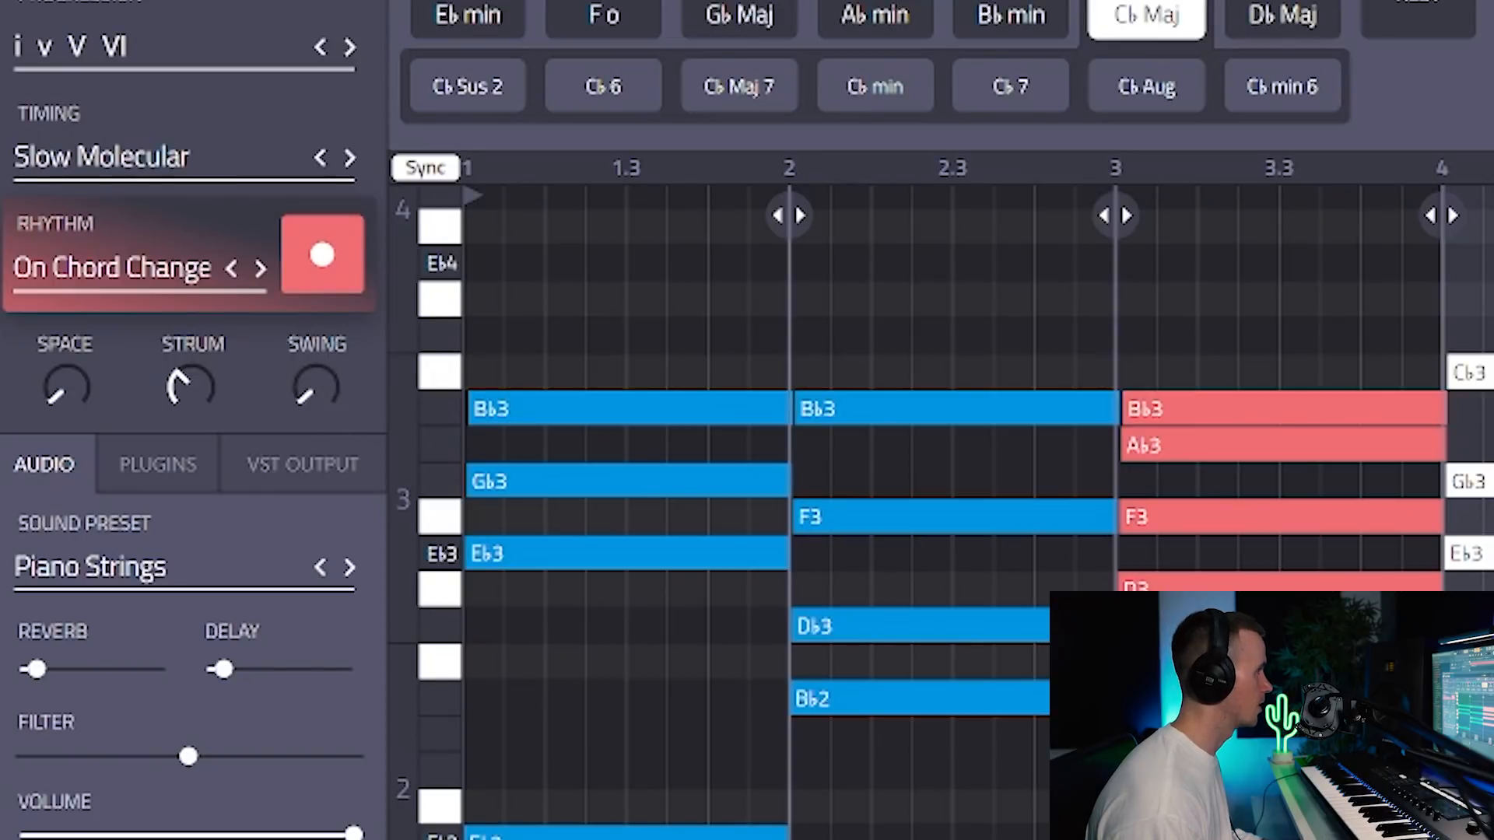
left_click_drag(316, 387, 316, 357)
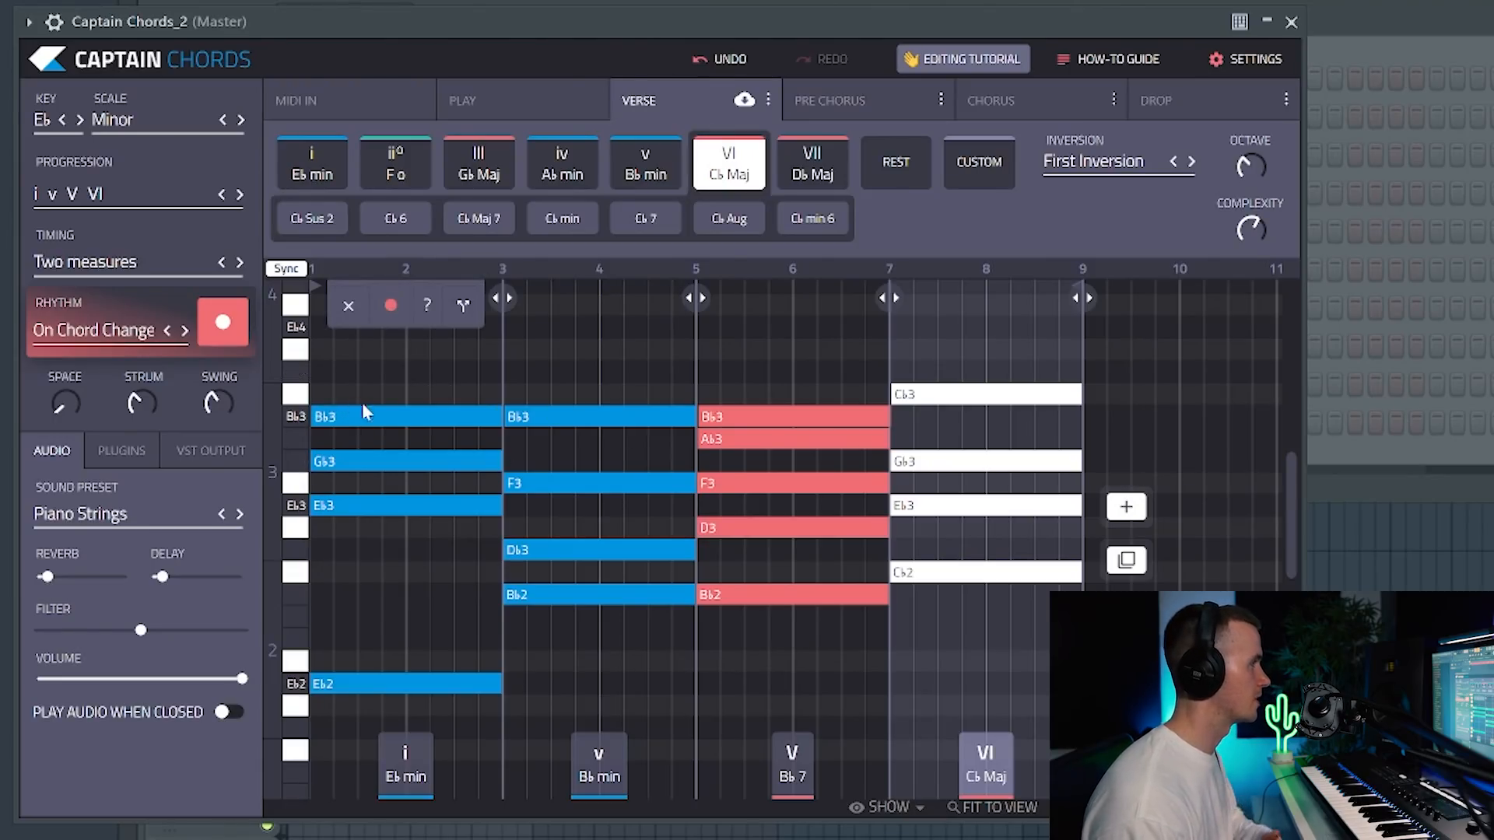
Step: Set the chord timing to Slow Adventure
left_click(239, 263)
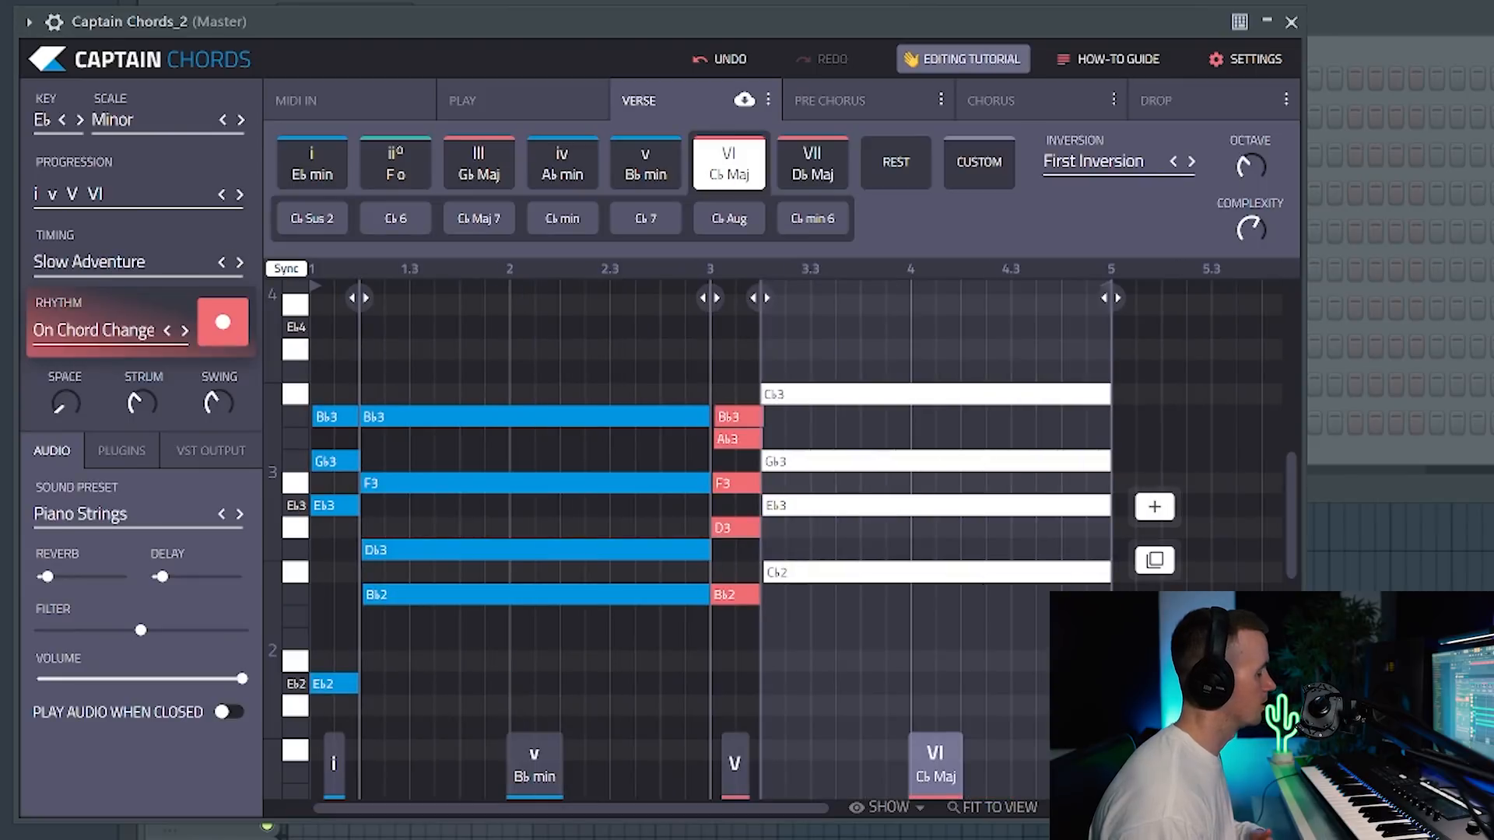
Step: Play the verse while auditioning the Slow Dark Side and Slow Harbinger timings, and set the chord timing to Slow Destination
key("space")
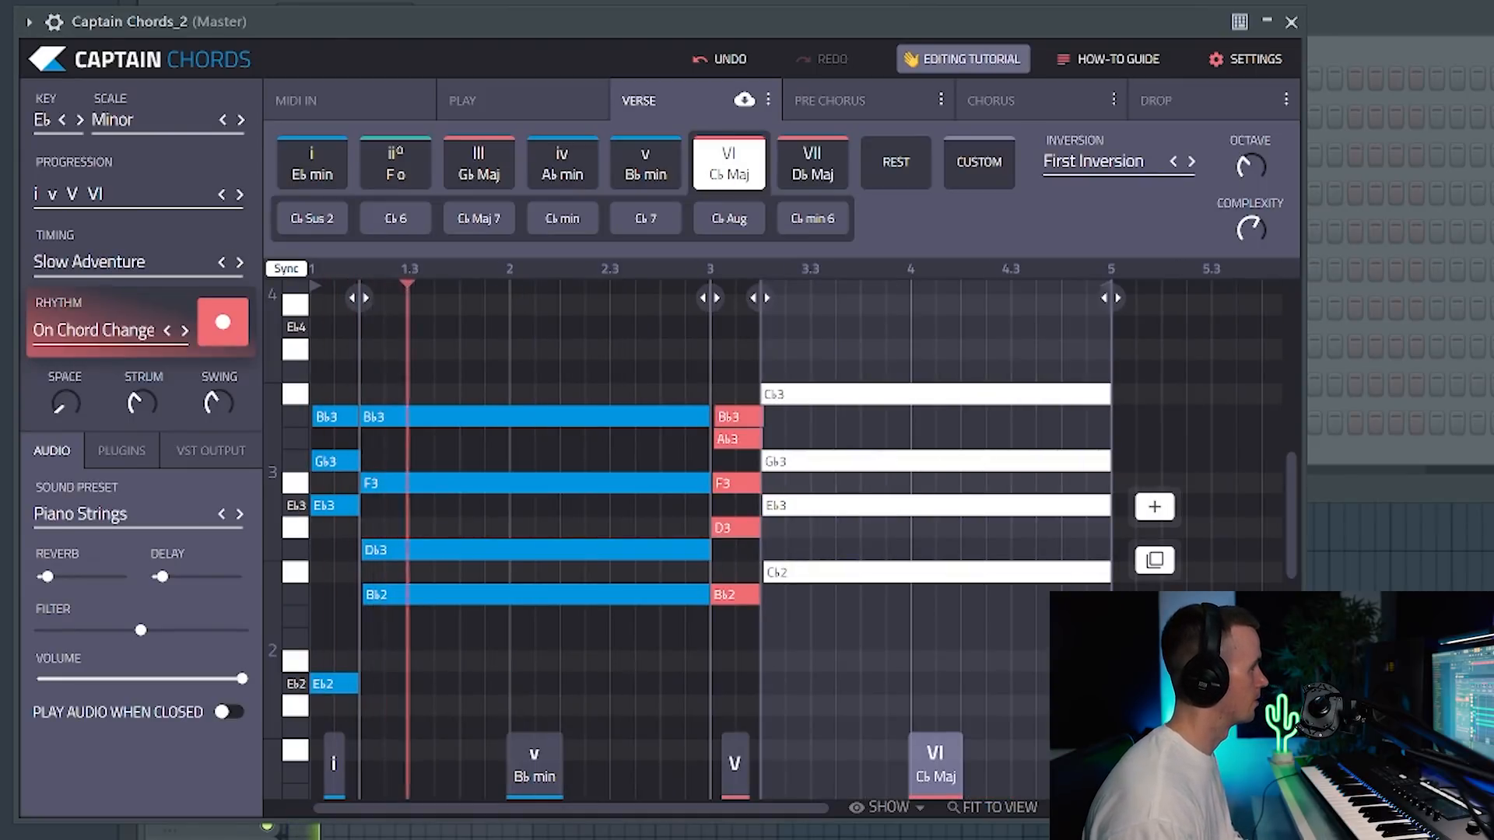
left_click(241, 263)
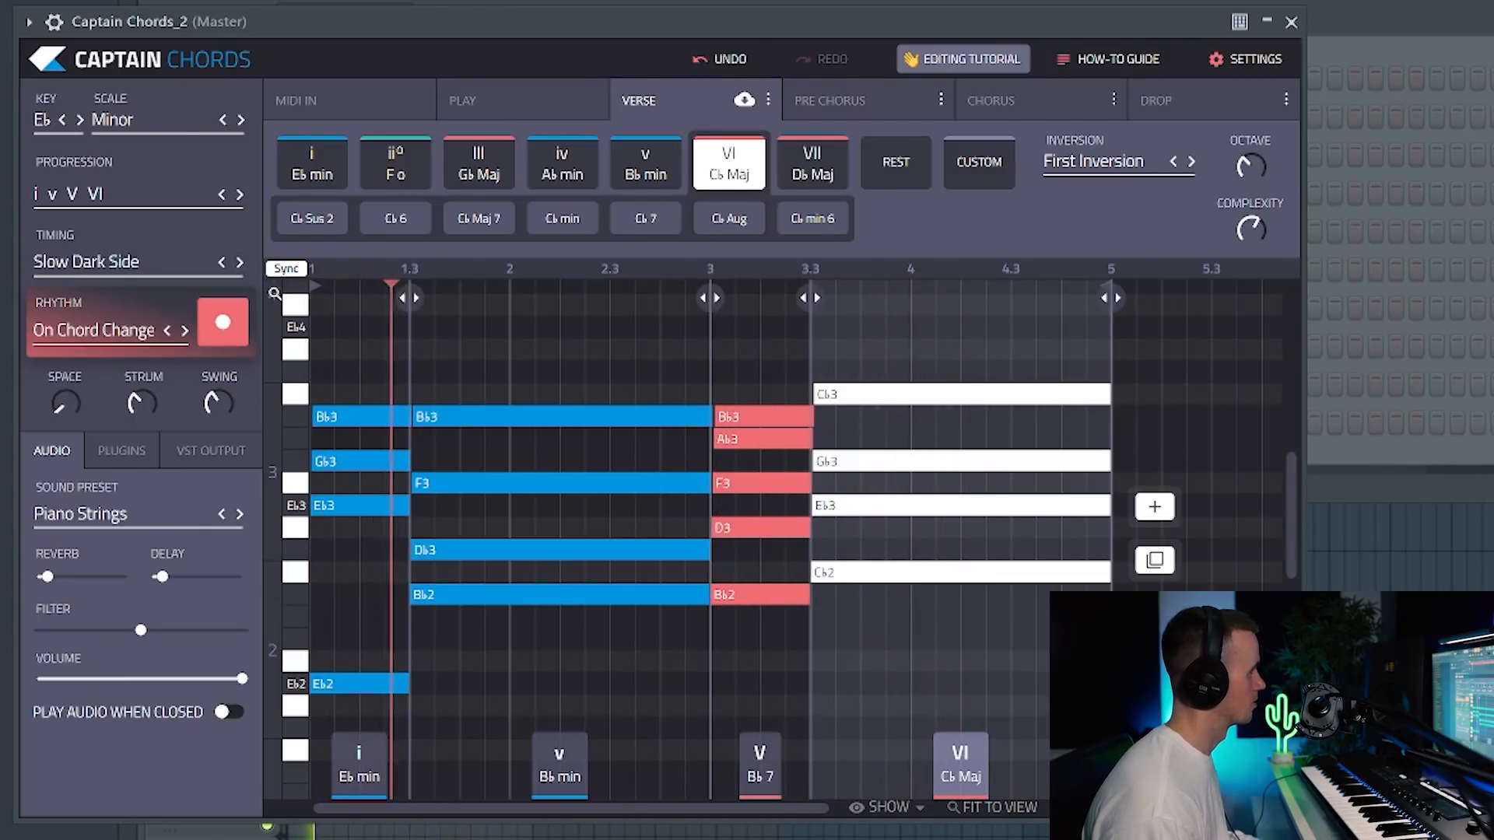
left_click(240, 263)
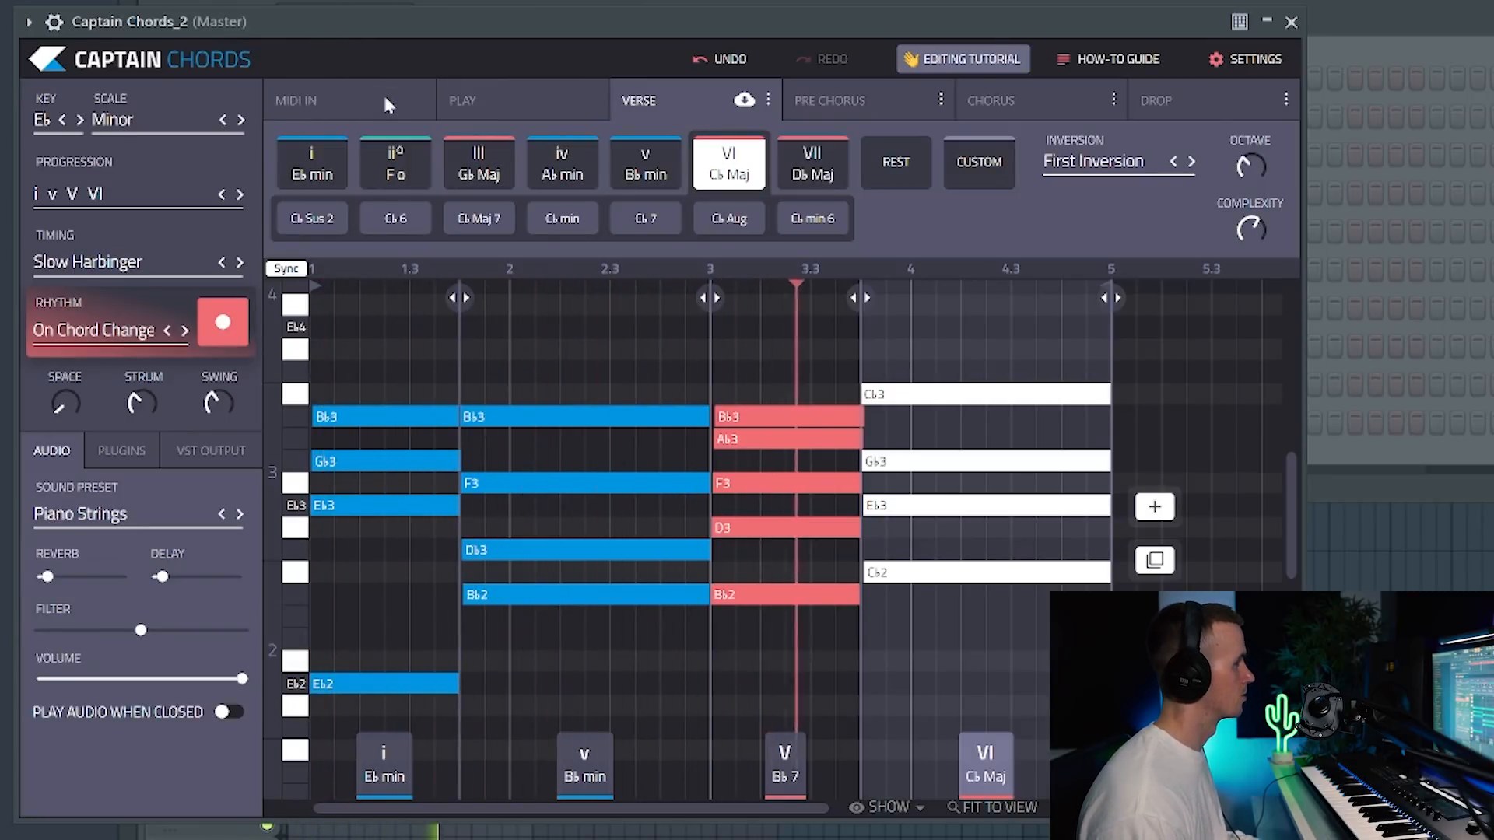
mouse_move(484, 369)
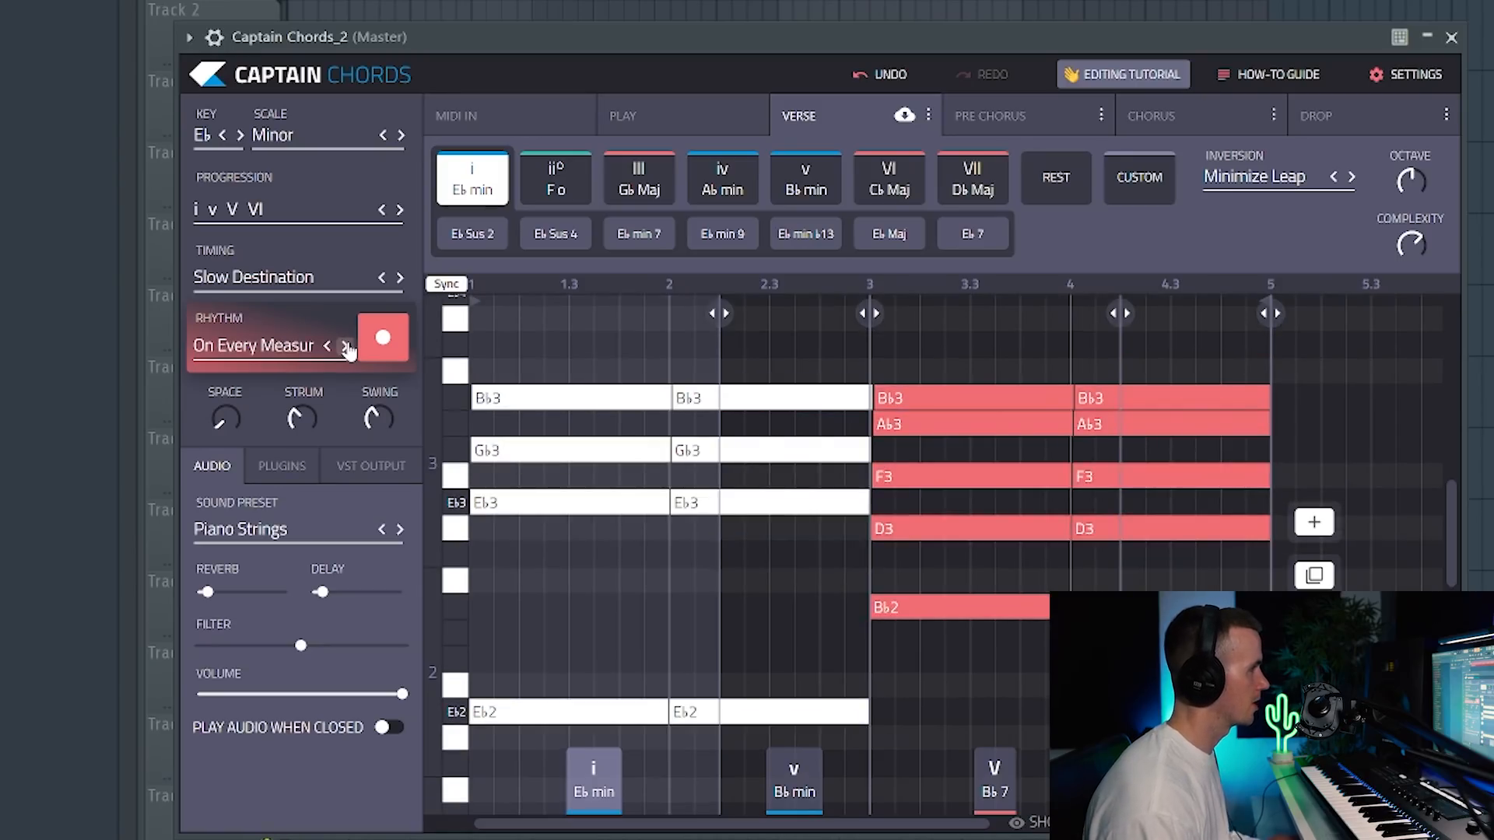
Step: Try the 1/2 Notes rhythm on the verse chords, and set the rhythm back to On Chord Change
left_click(346, 346)
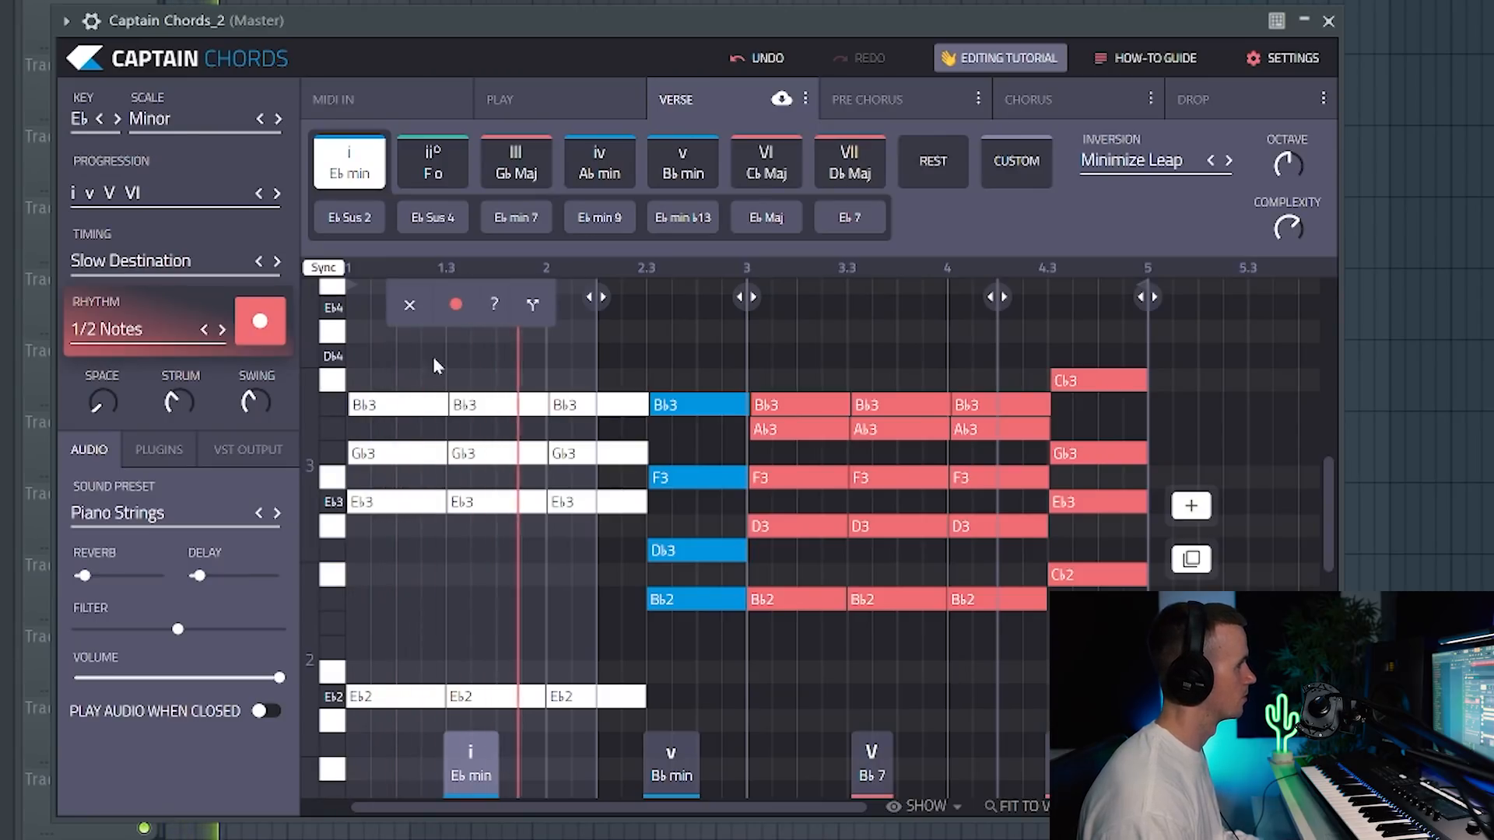
left_click(222, 331)
left_click(221, 331)
left_click(222, 330)
left_click(221, 331)
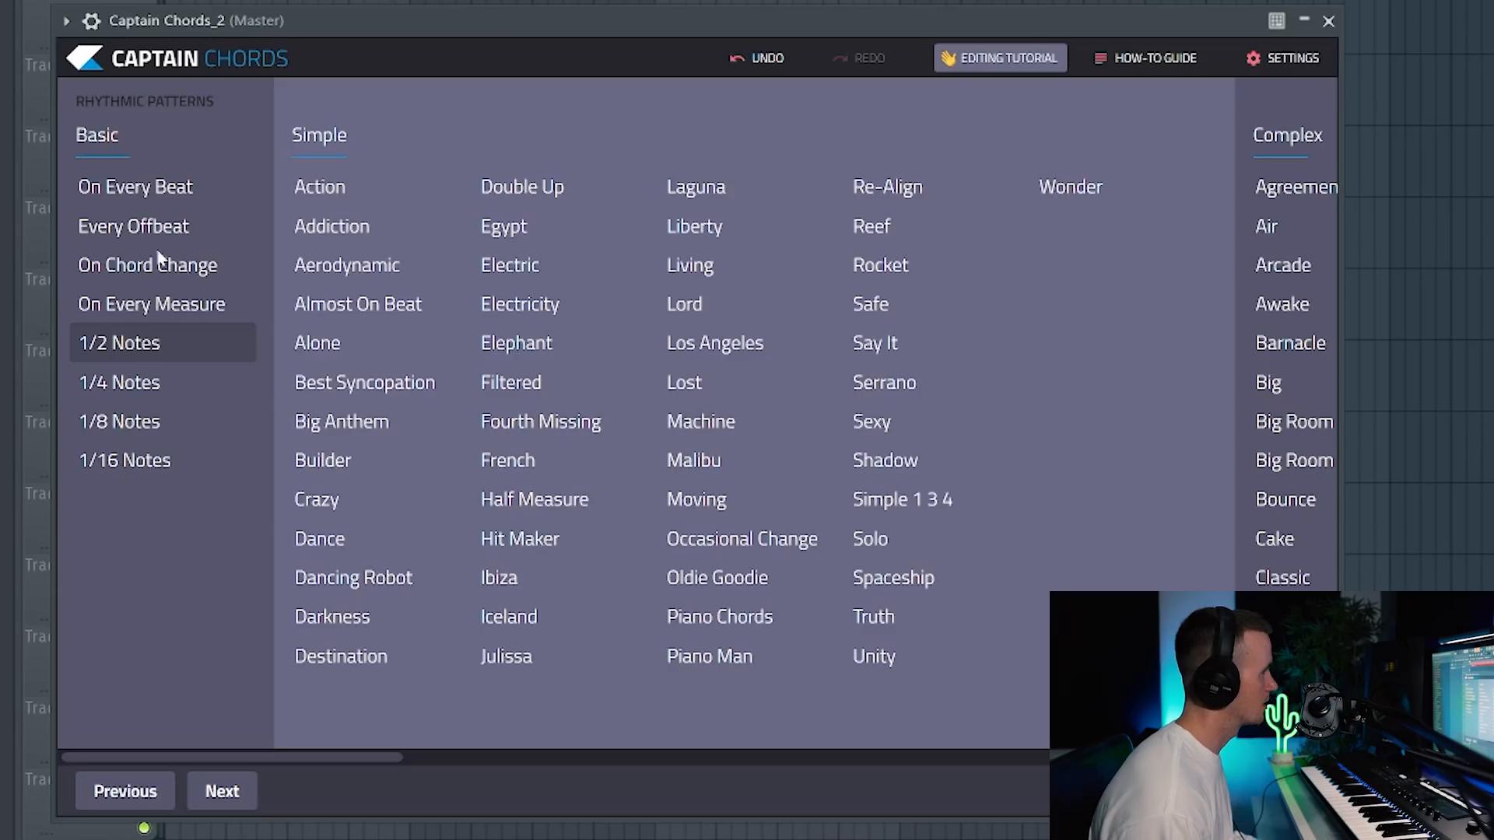
left_click(158, 264)
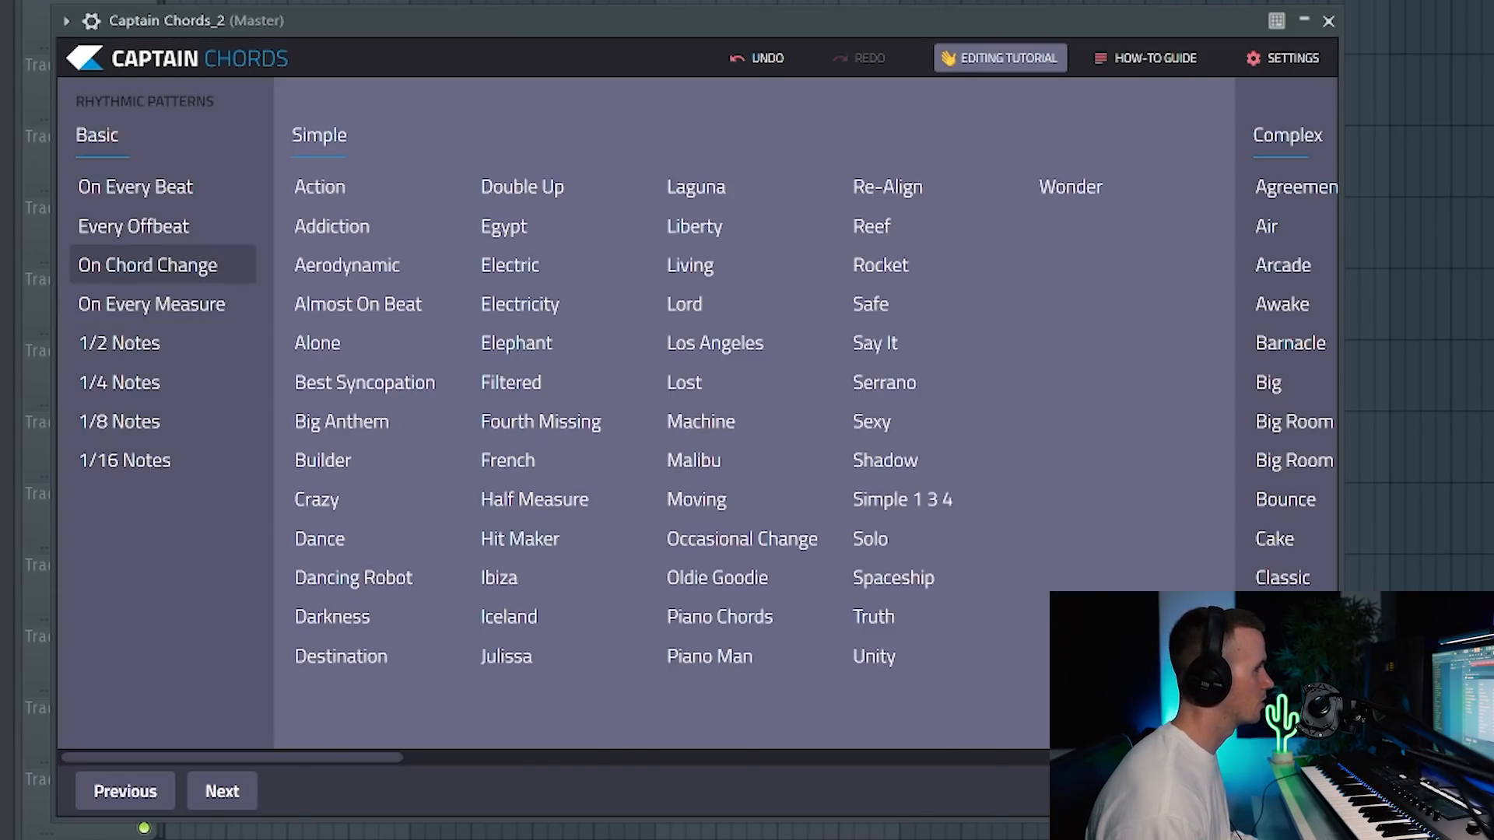
left_click(1282, 791)
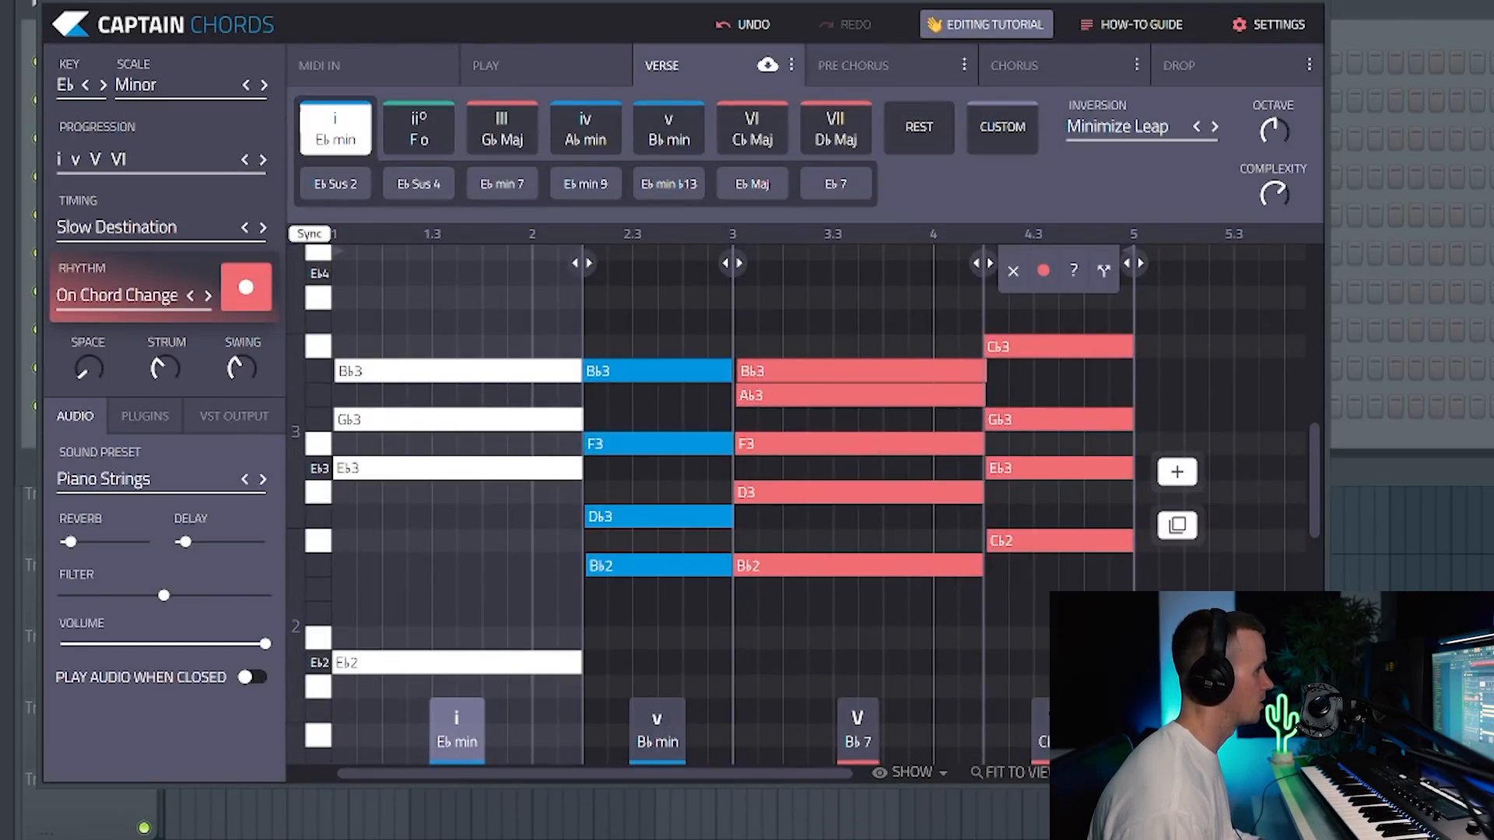
Step: Transfer the finished verse chord clip from Captain Chords onto the Kontakt channel in the channel rack
left_click_drag(1422, 12, 1447, 407)
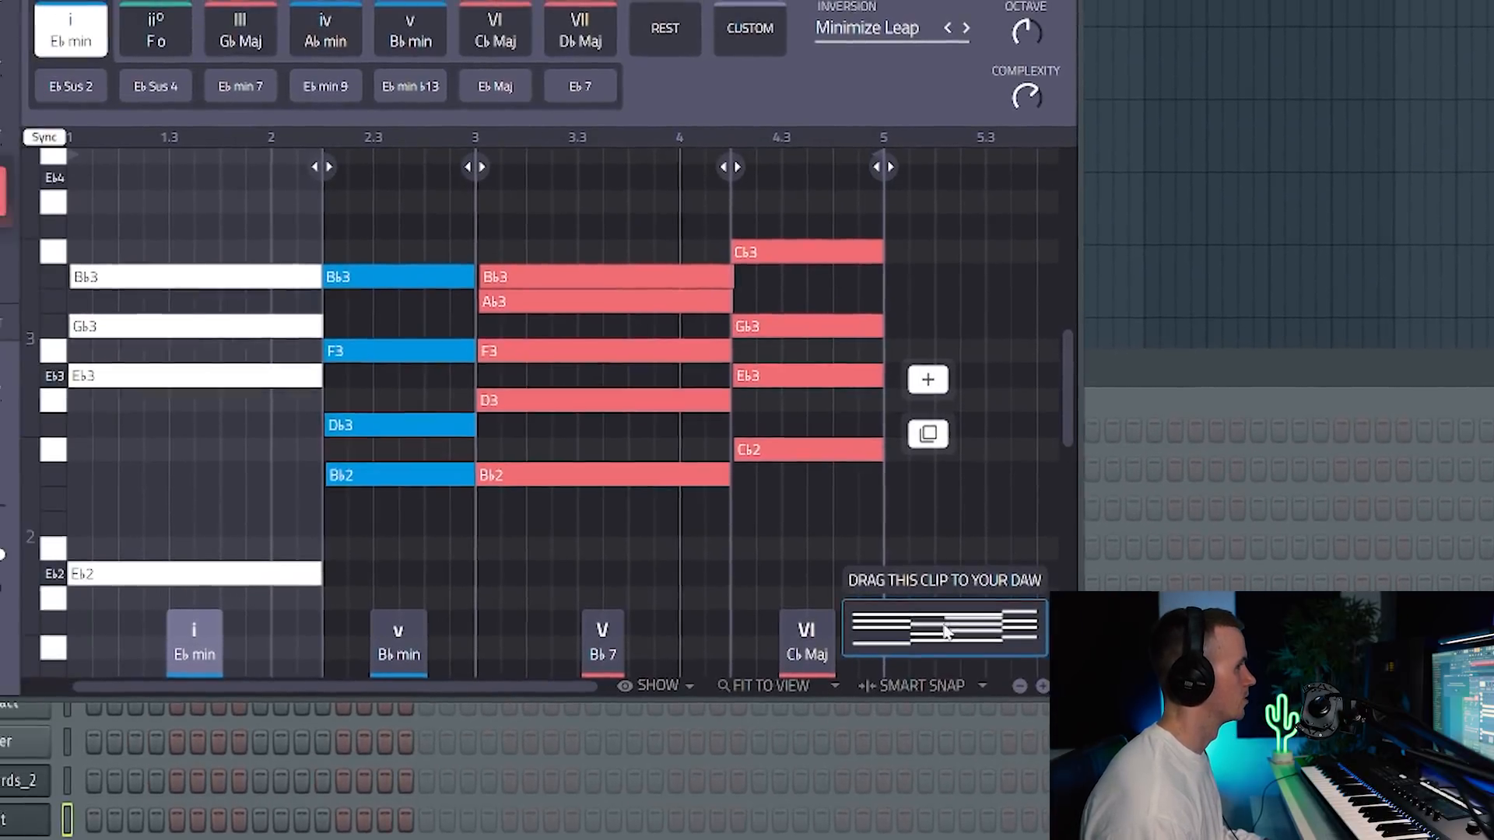
left_click_drag(943, 627, 115, 822)
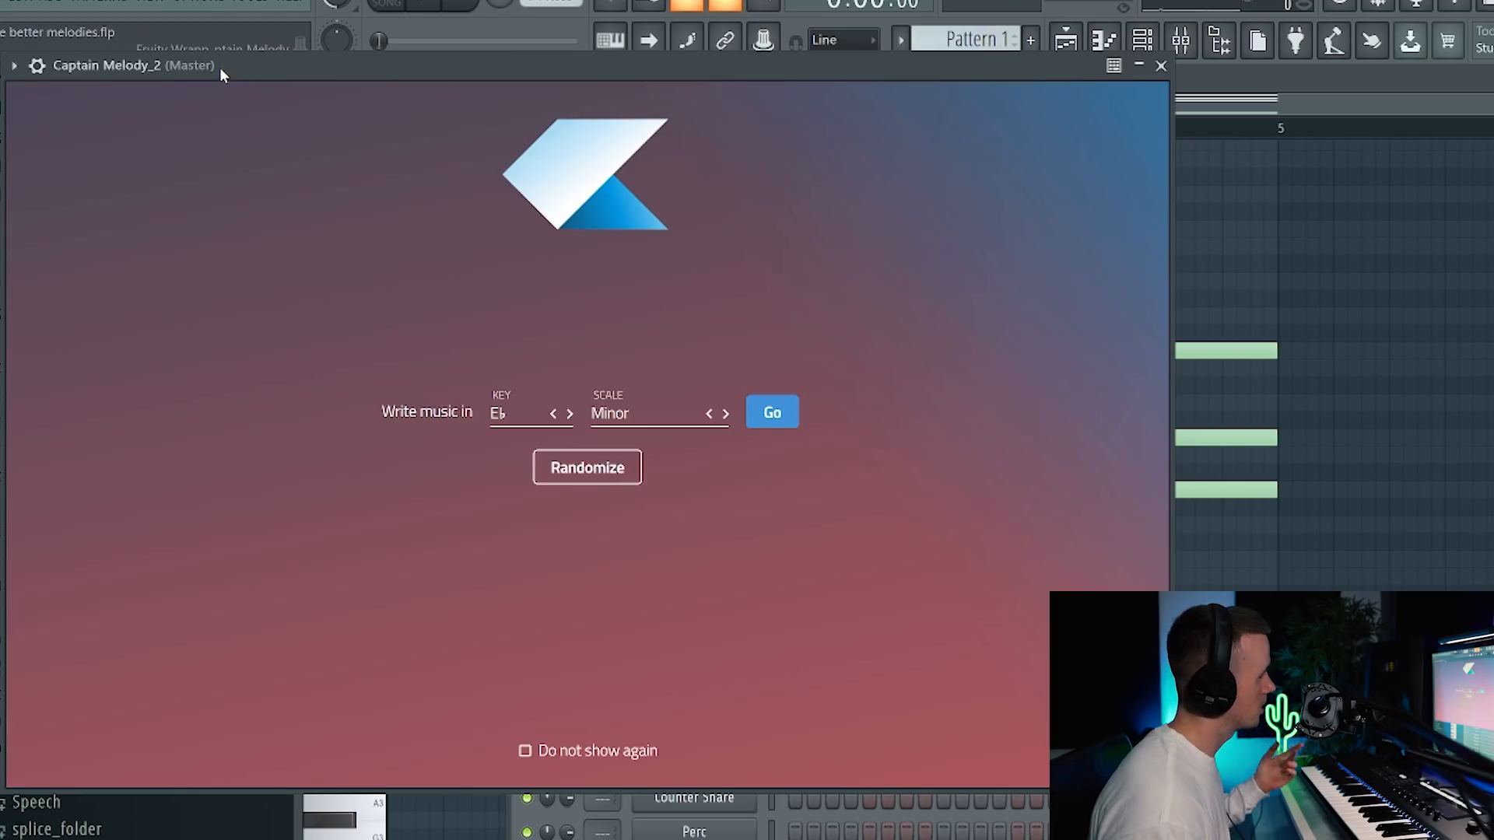
Step: Start a Captain Melody session in E♭ Minor and add an idea box at the start of the verse
left_click_drag(221, 67, 403, 160)
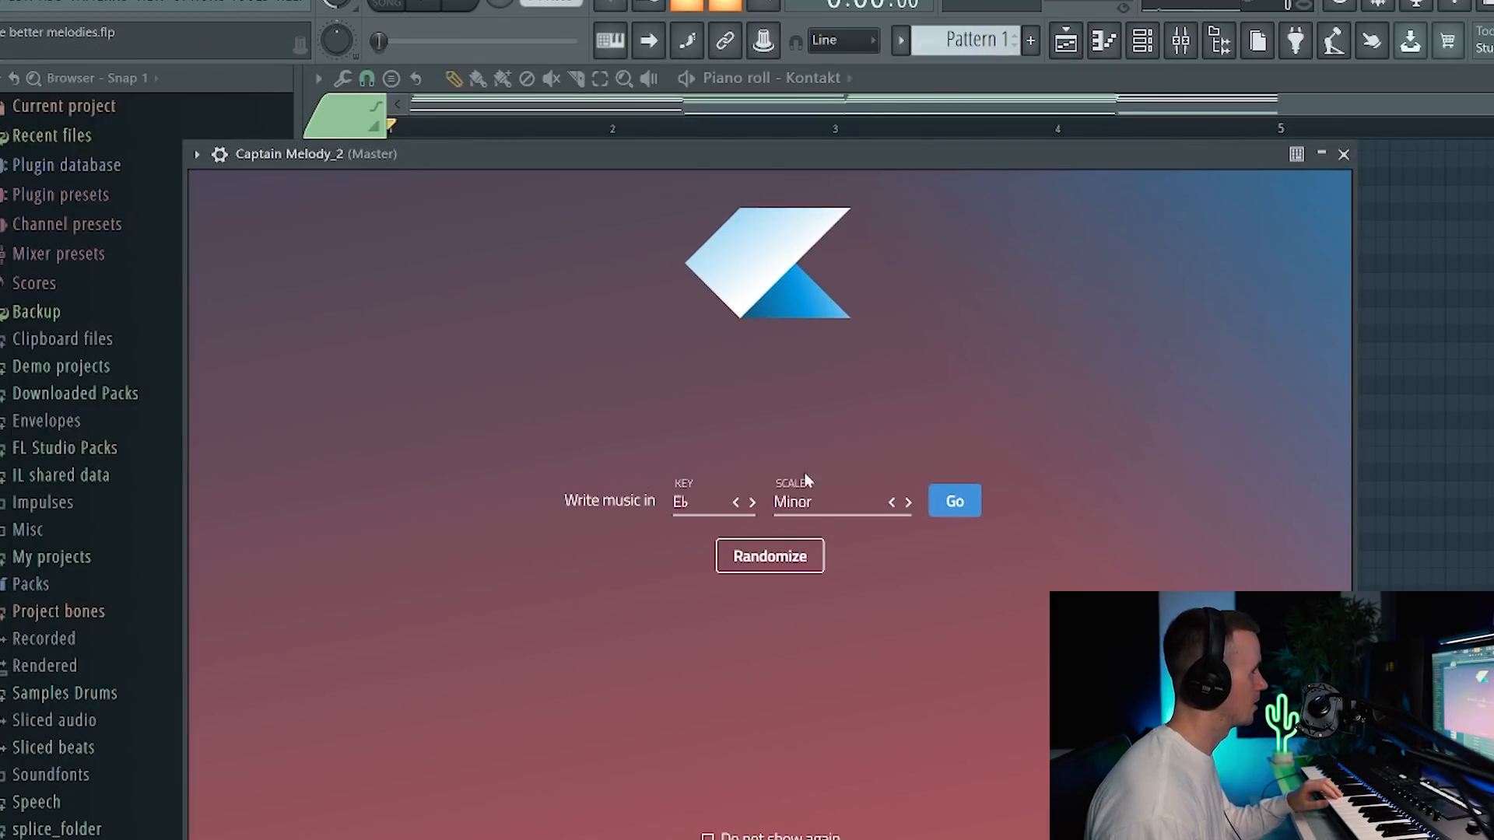
left_click(956, 502)
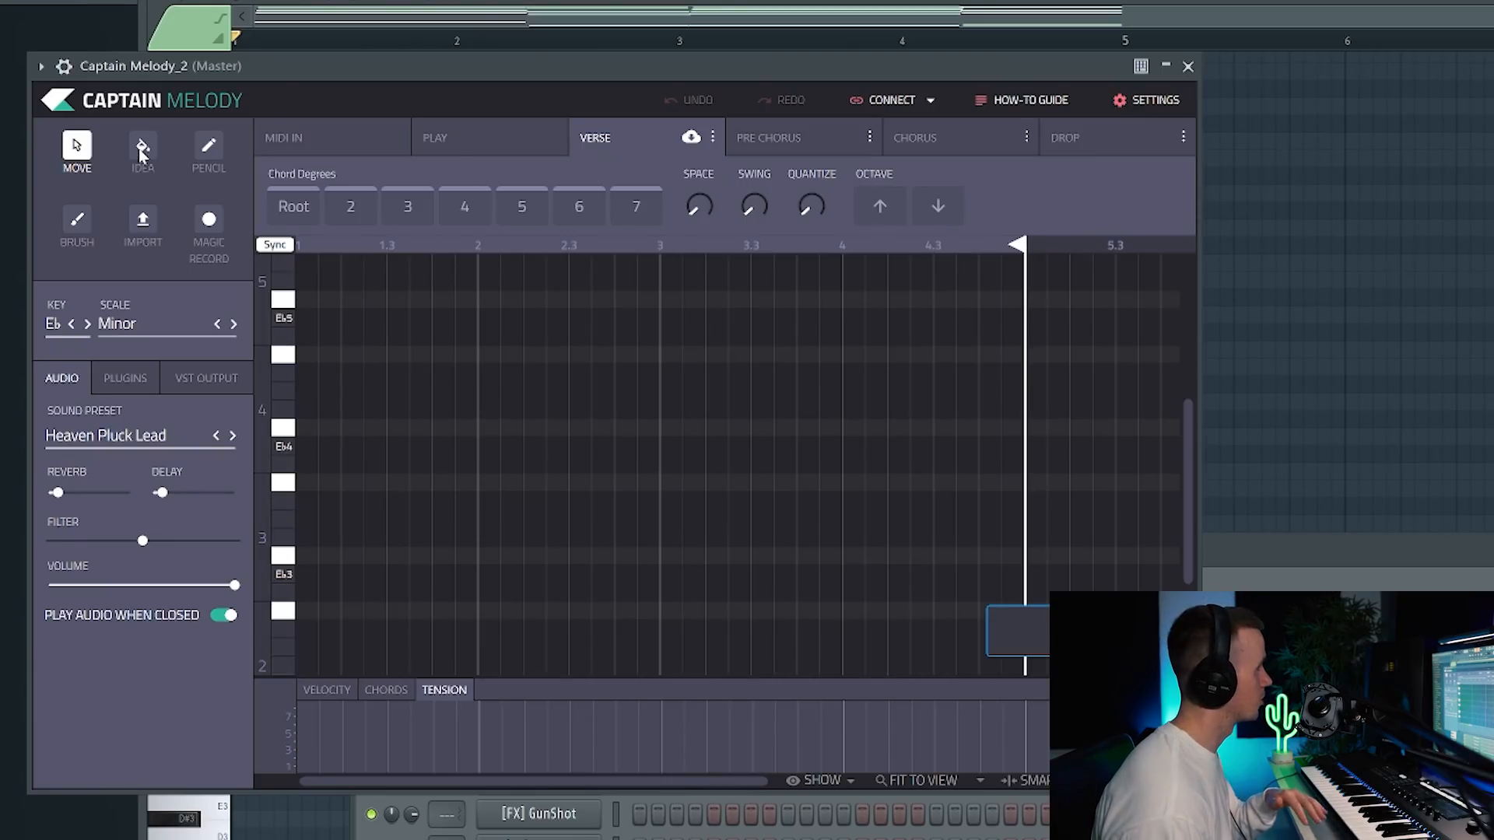
left_click(142, 148)
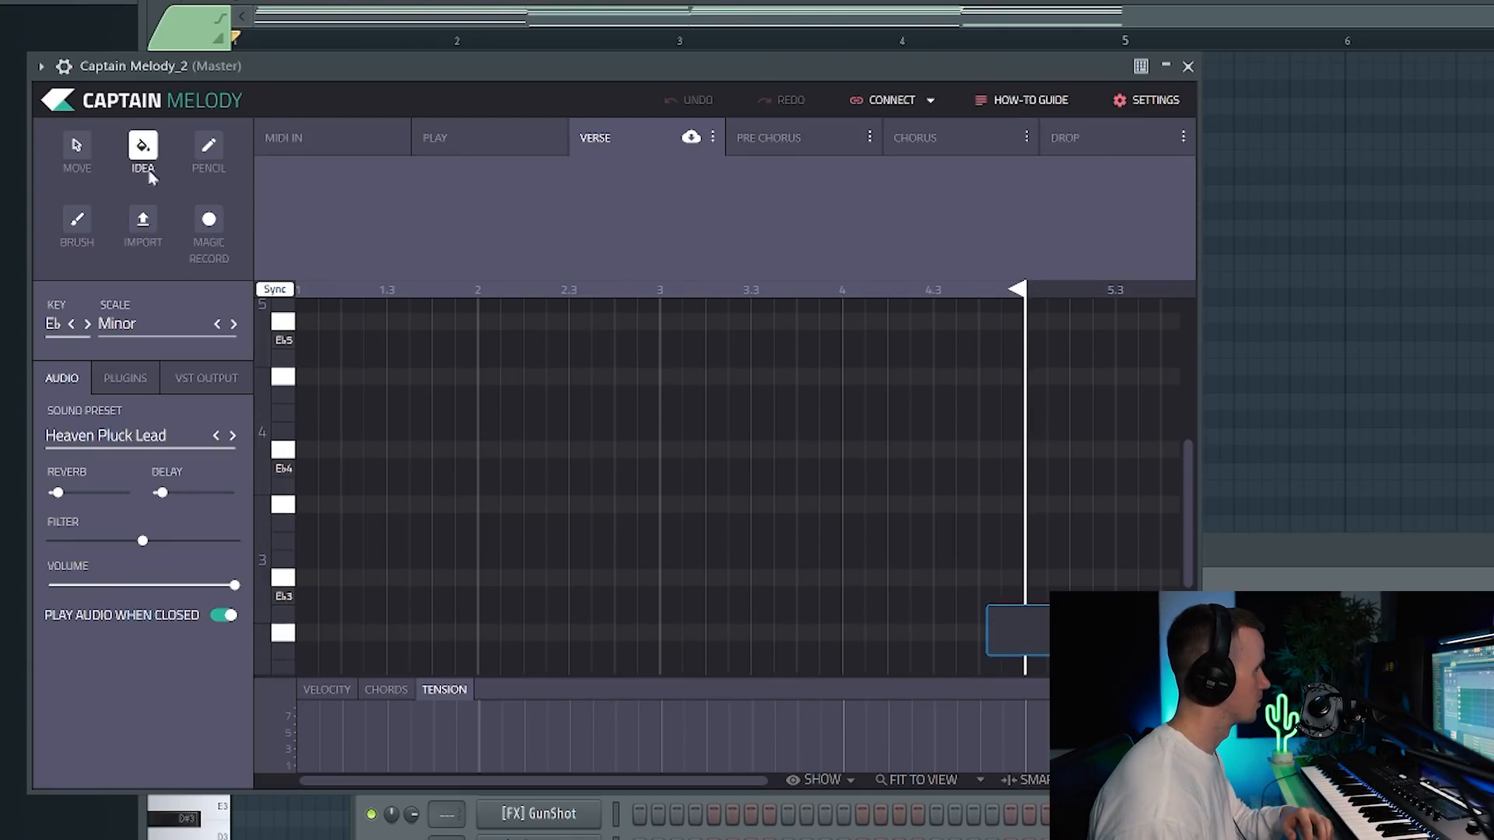
left_click(313, 326)
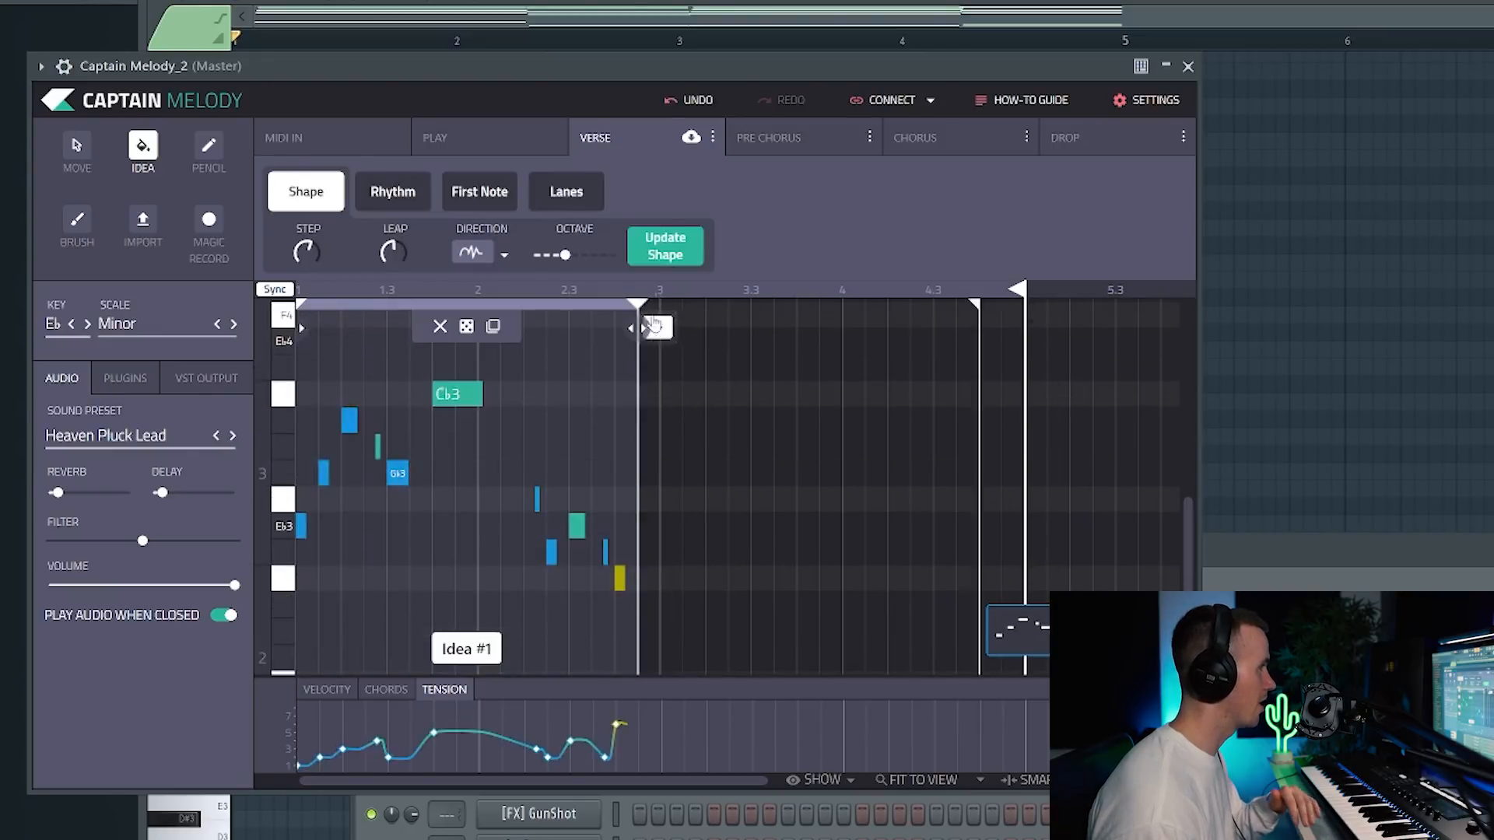
Step: Extend the idea box to the end of the verse and randomize its notes
left_click_drag(632, 305, 1010, 313)
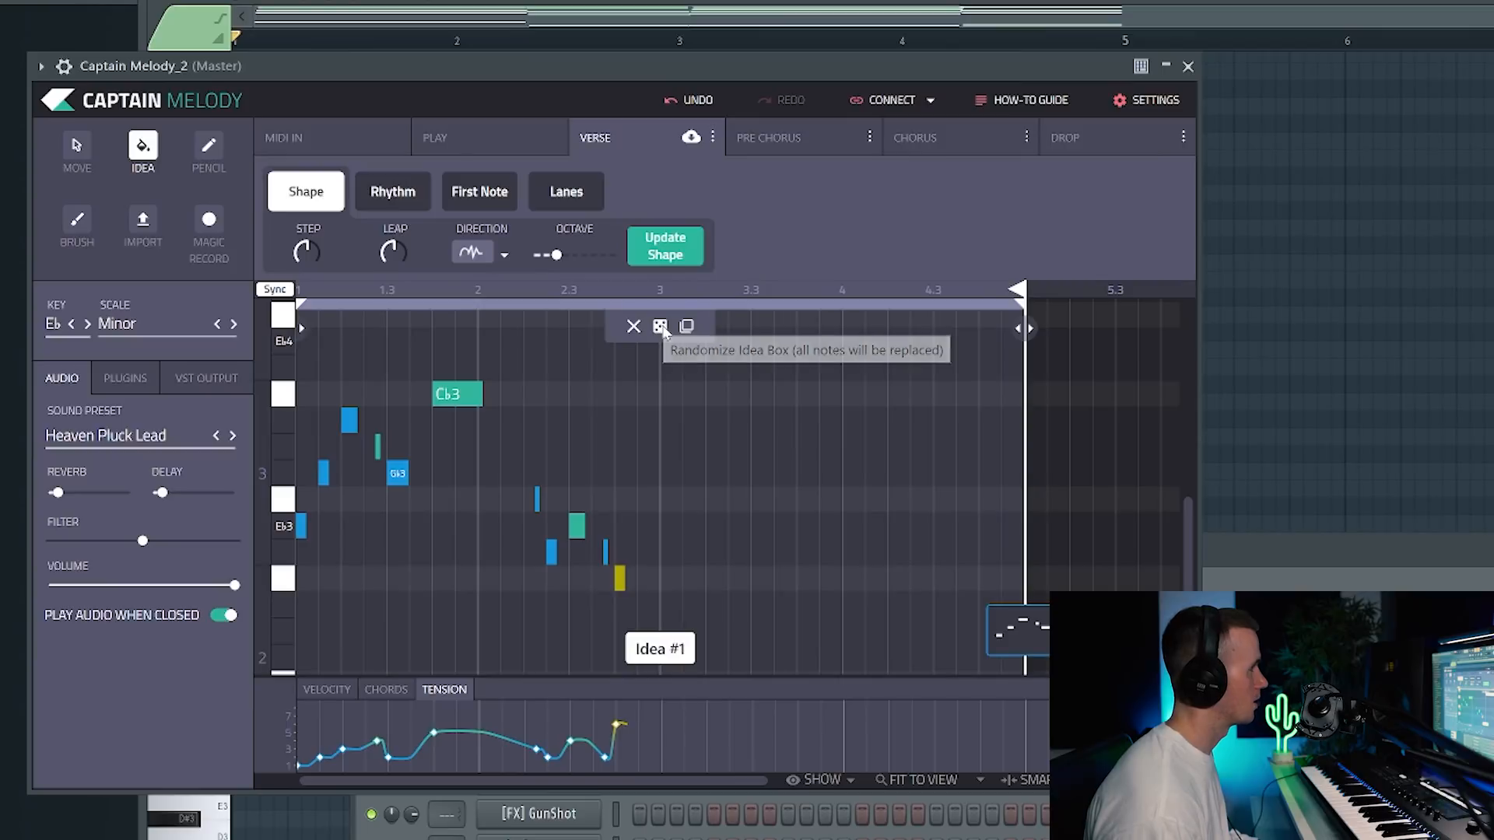
left_click(661, 328)
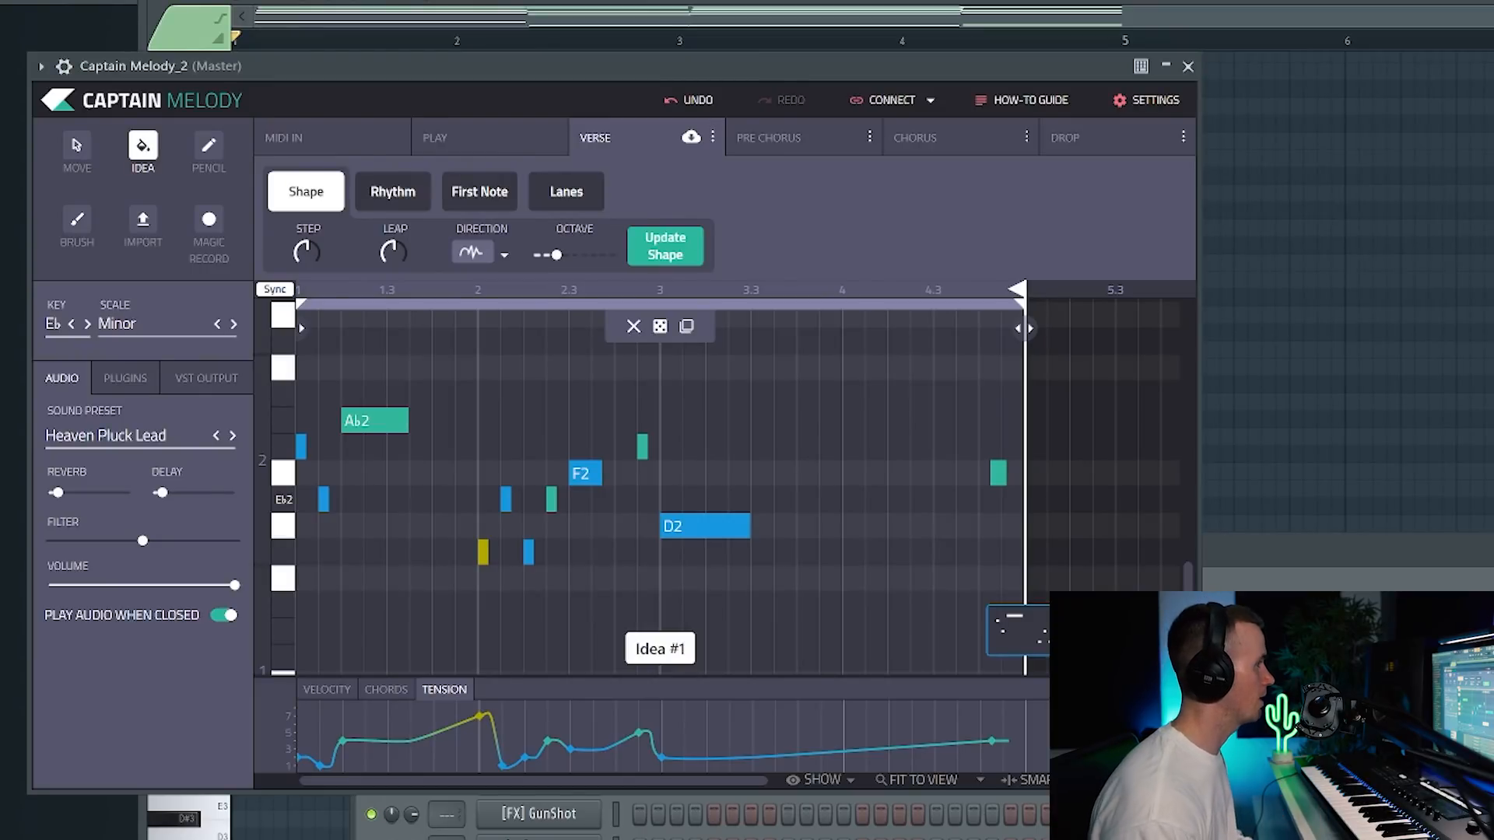
left_click(465, 525)
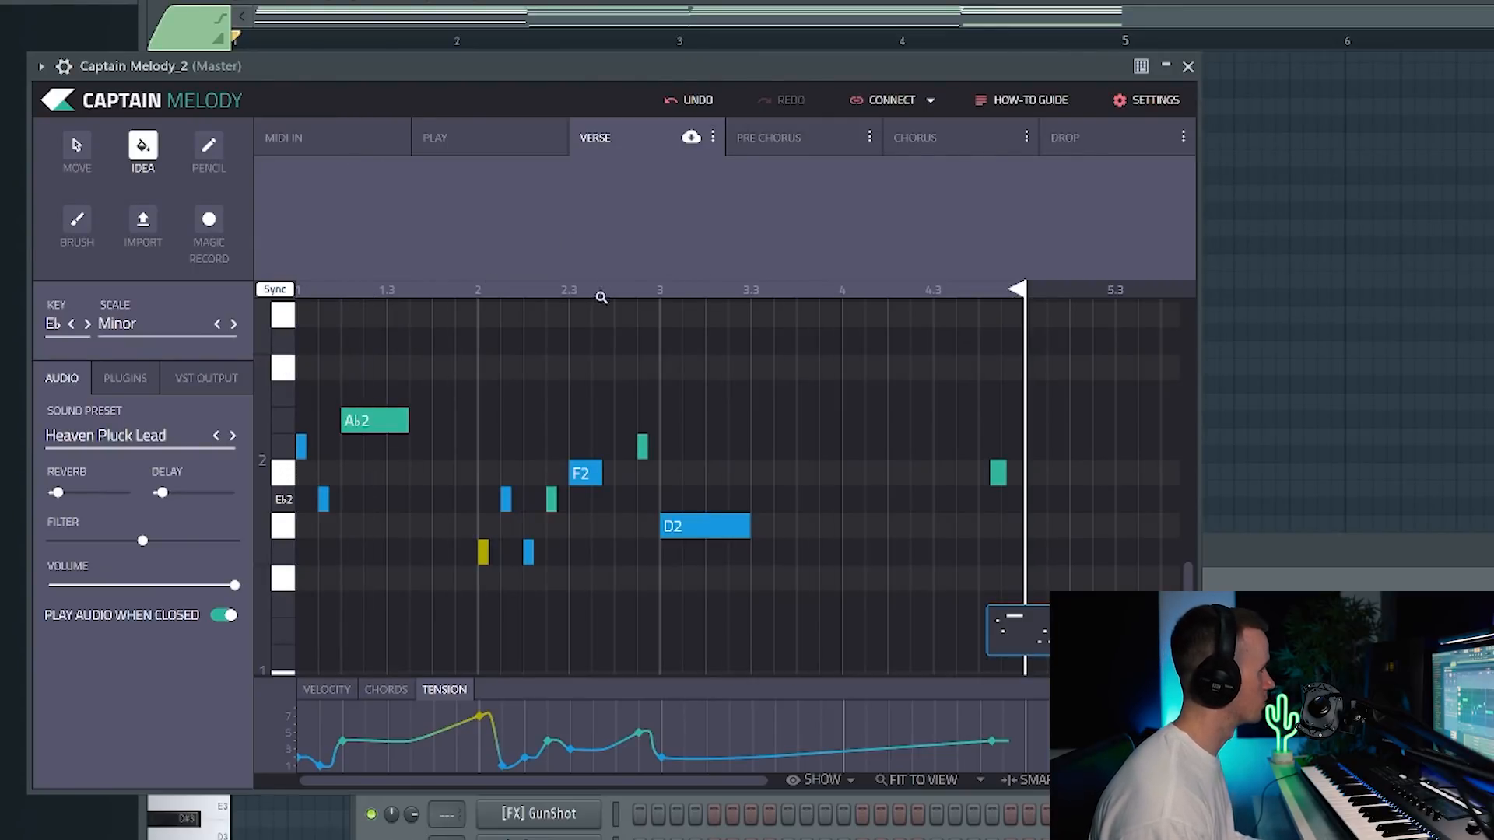
Step: Transfer the verse melody clip to the channel rack, and delete the melody's opening notes up to about bar 6 in the piano roll
left_click(335, 138)
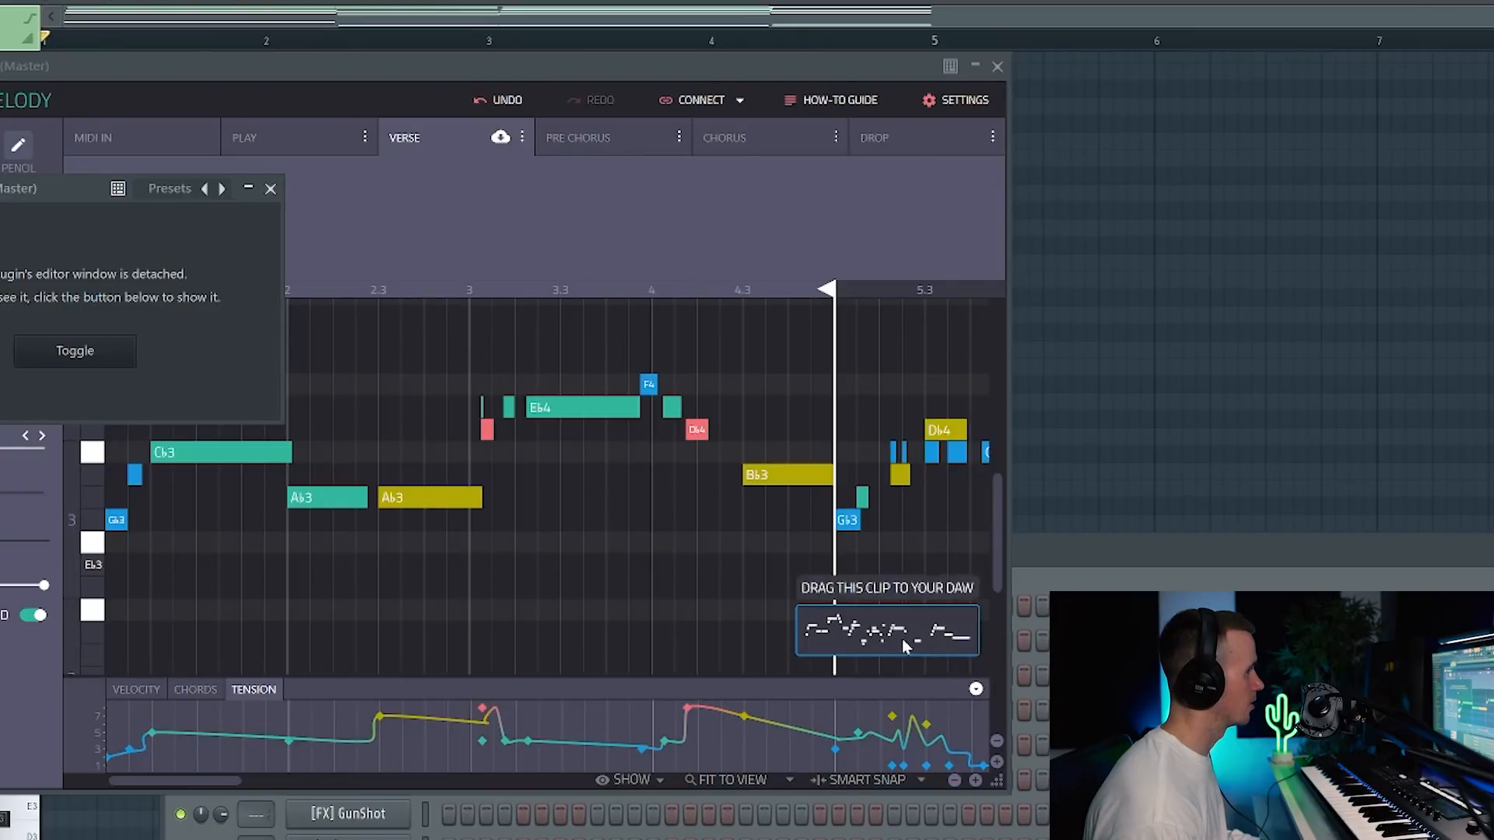
left_click_drag(904, 641, 260, 779)
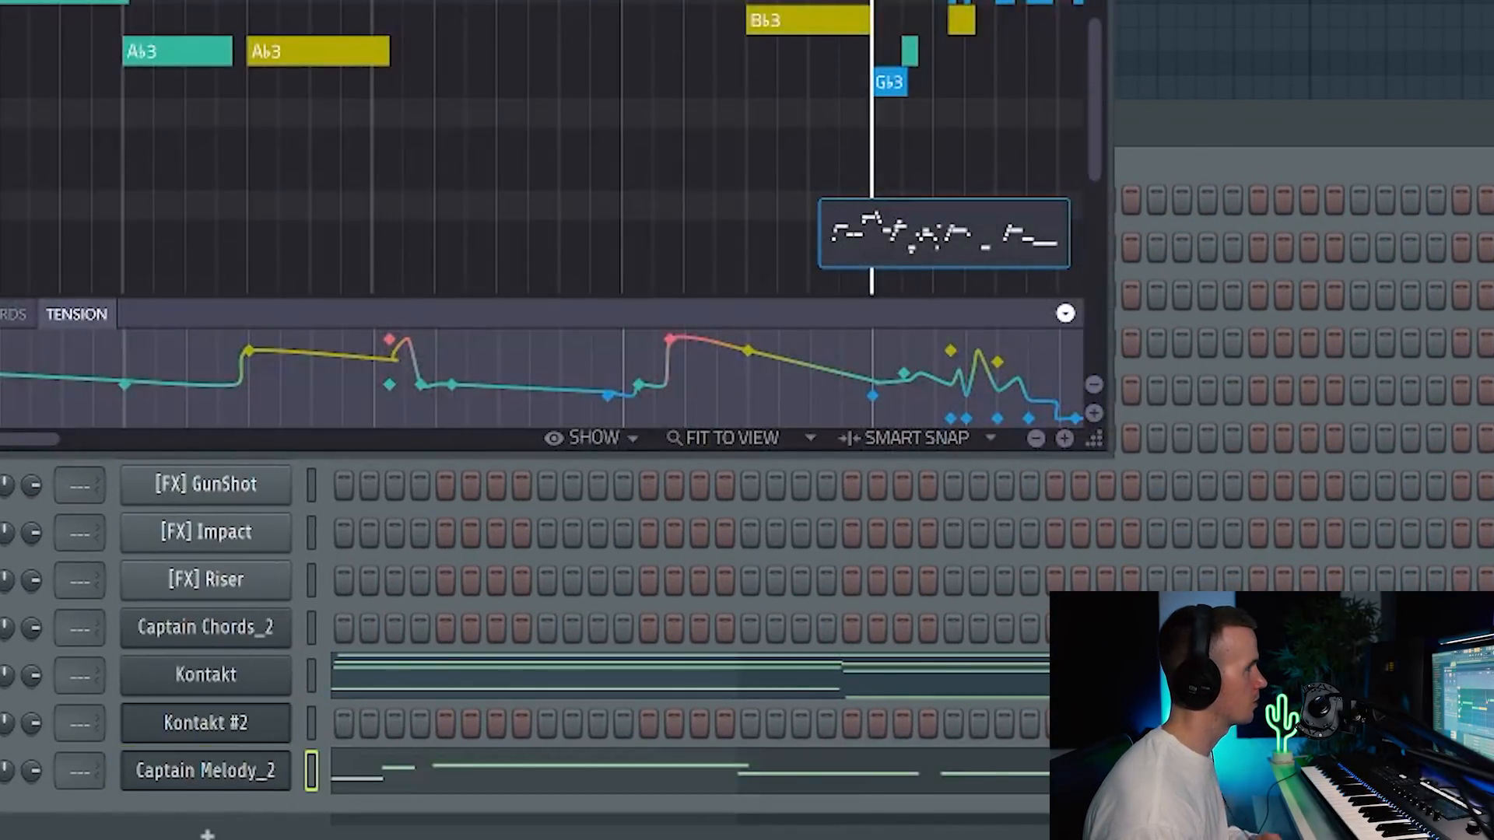
key("Escape")
left_click(349, 770)
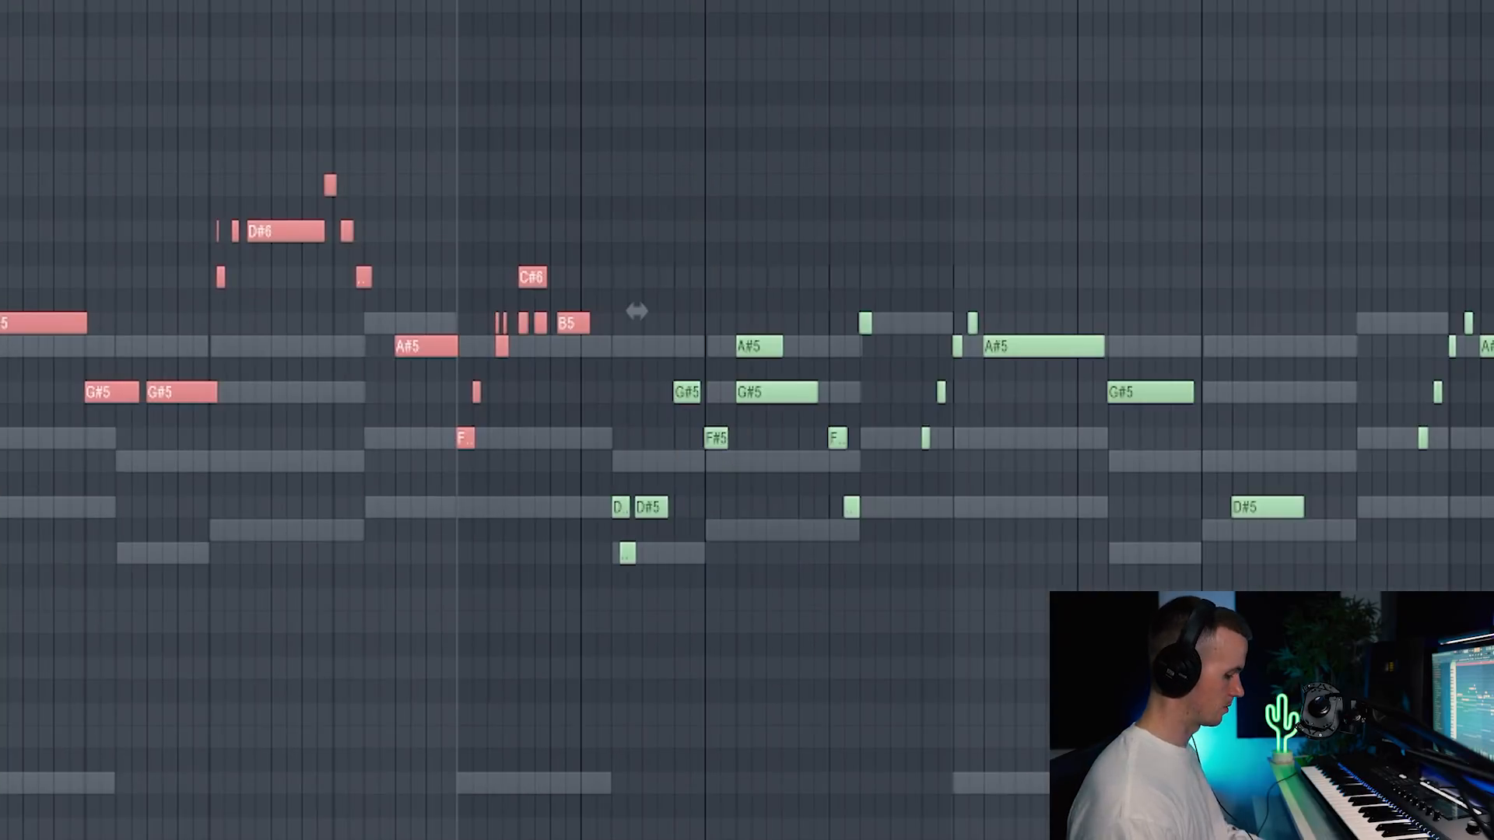
key("Delete")
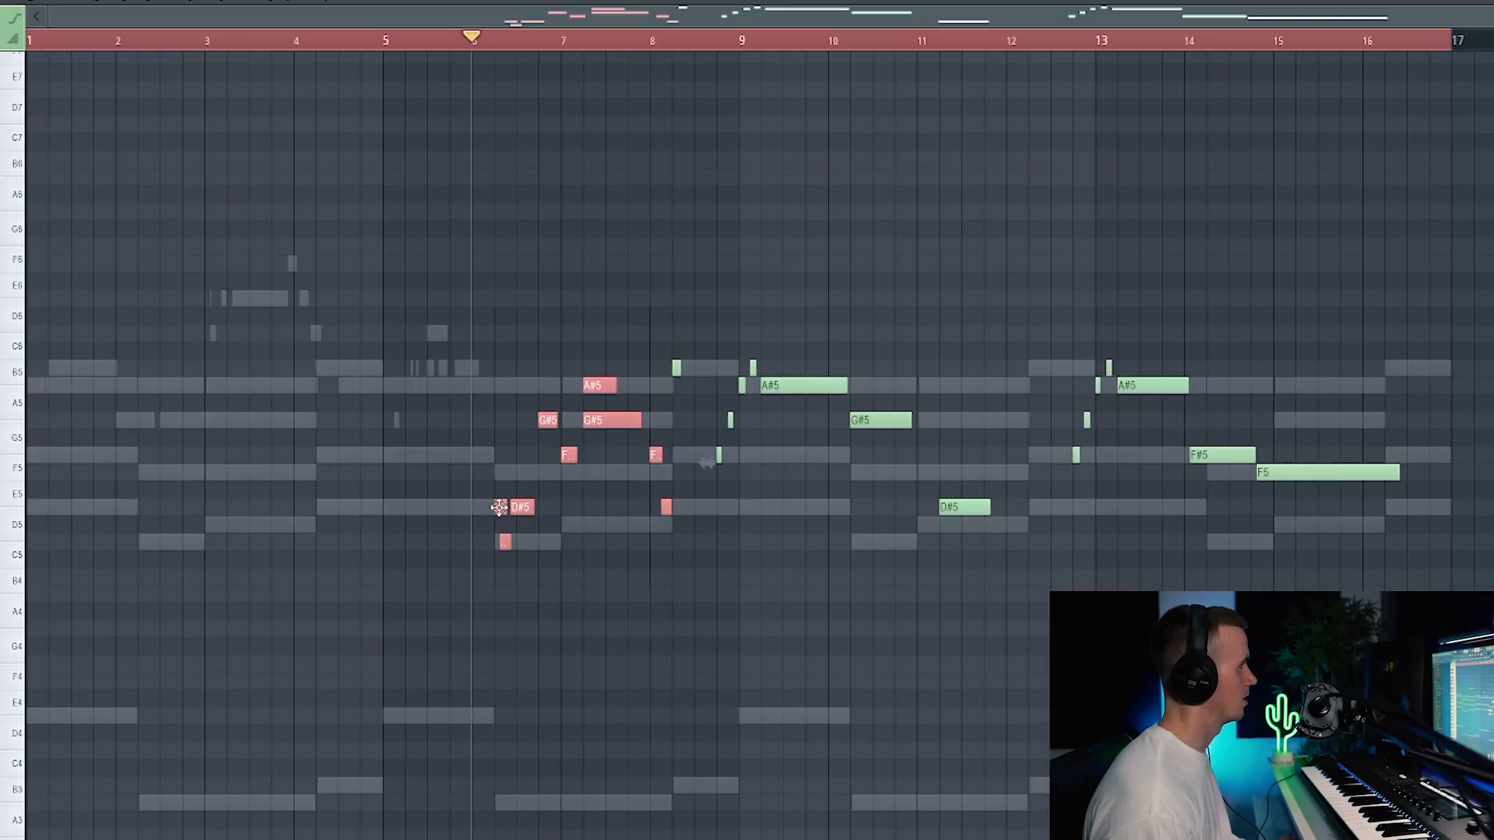
Step: Duplicate the melody phrase from bars 6 to 8 at bar 10 and lower the copy by one octave
left_click_drag(499, 507, 924, 538)
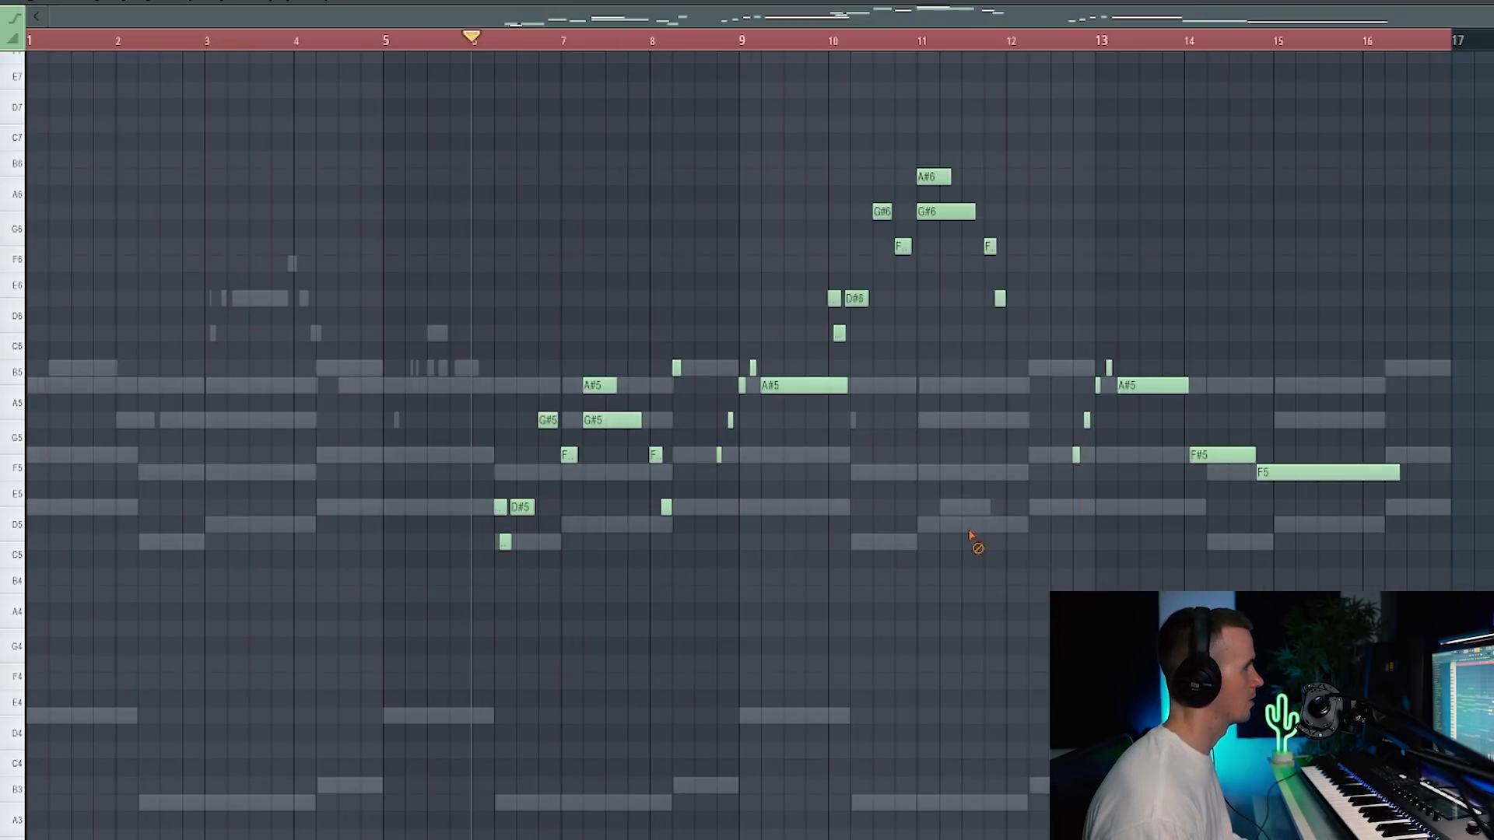
left_click_drag(1050, 133, 815, 325)
key("ctrl+Down")
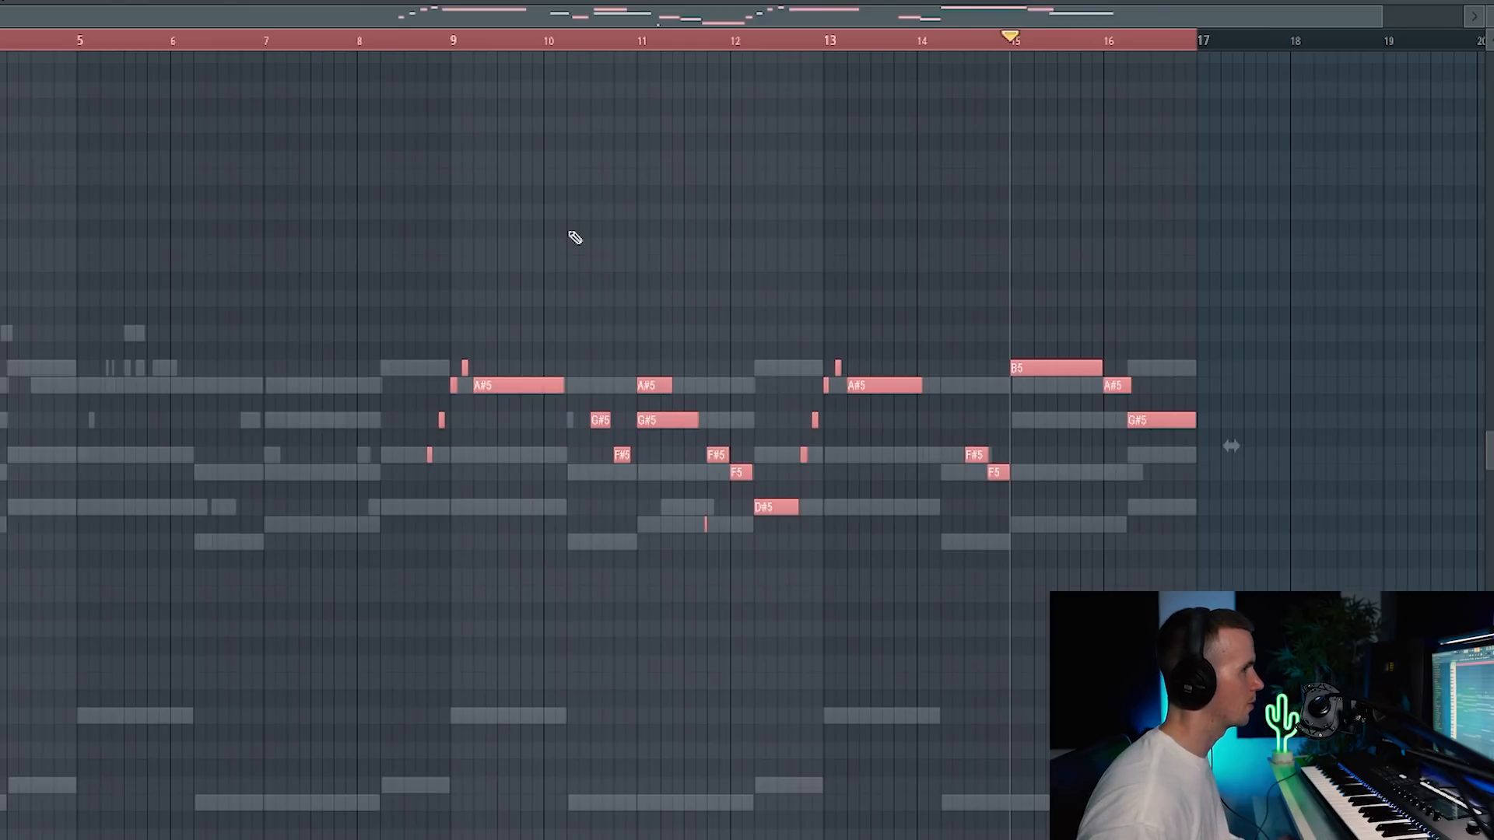
Step: Raise the whole melody by one octave and browse the Jade Ethnic Orchestra instruments for its sound
key("ctrl+Up")
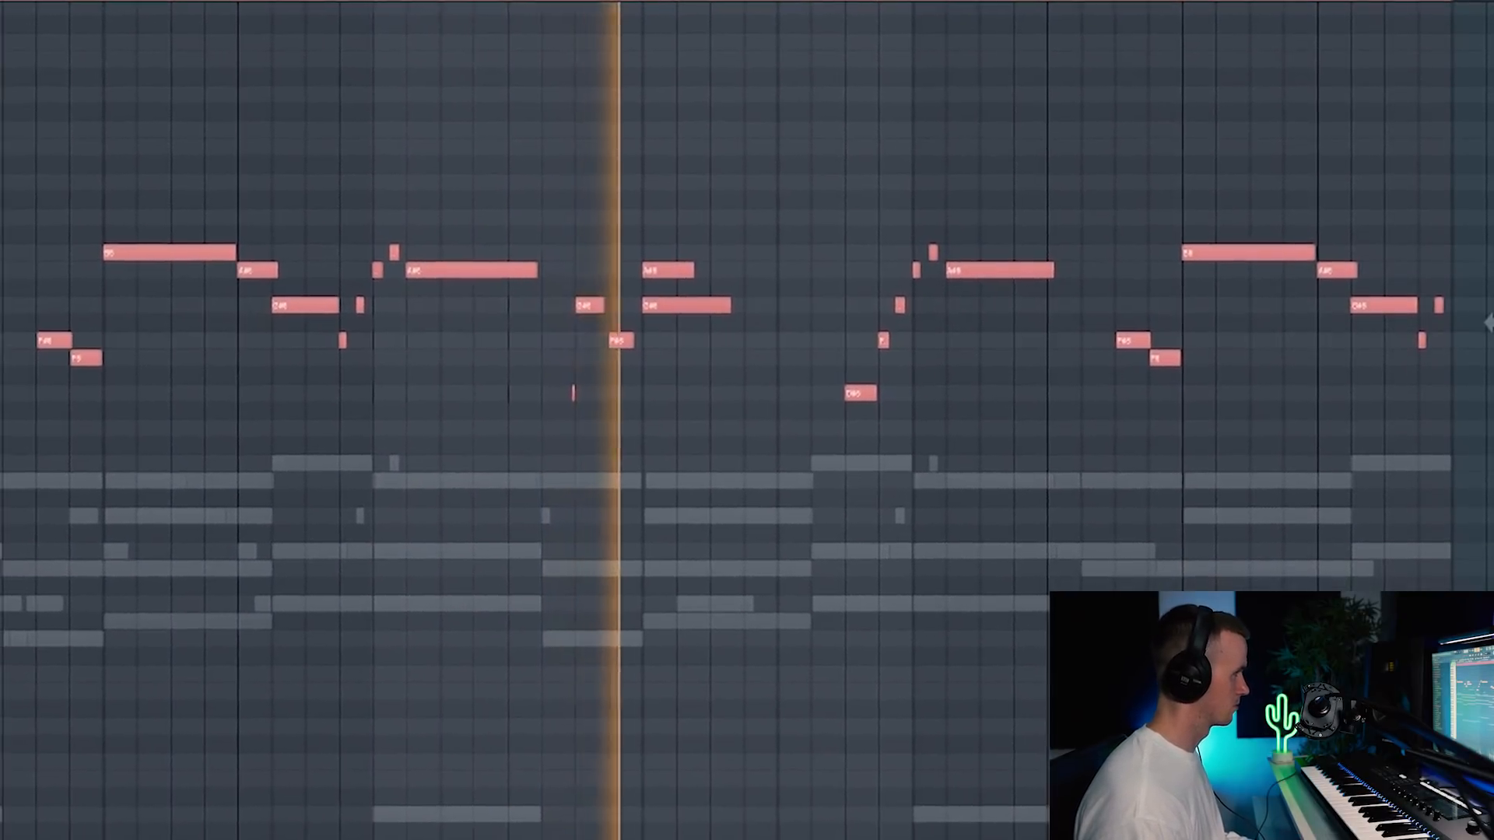
left_click_drag(254, 739, 214, 422)
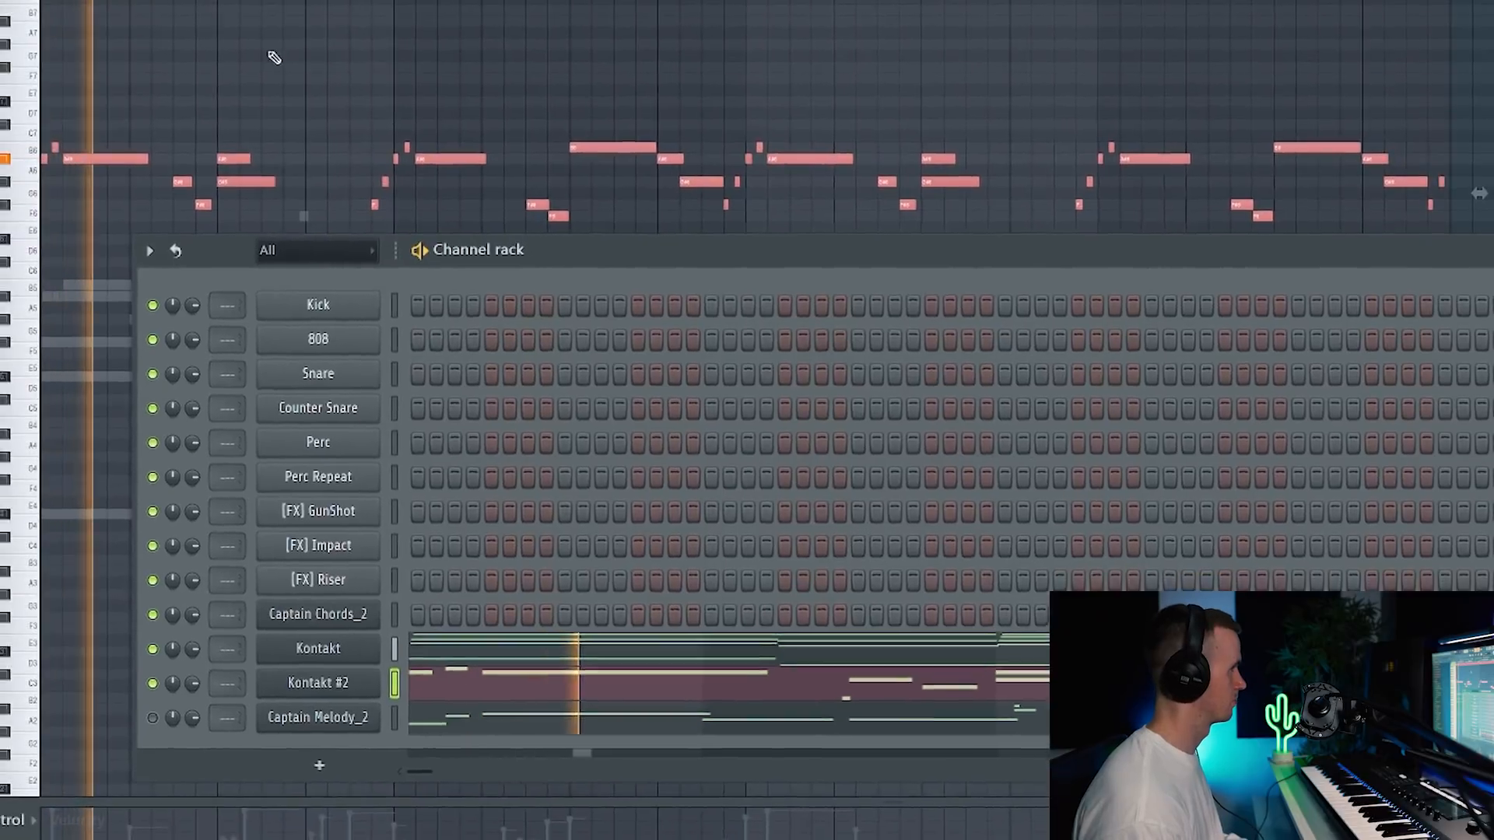
left_click(241, 59)
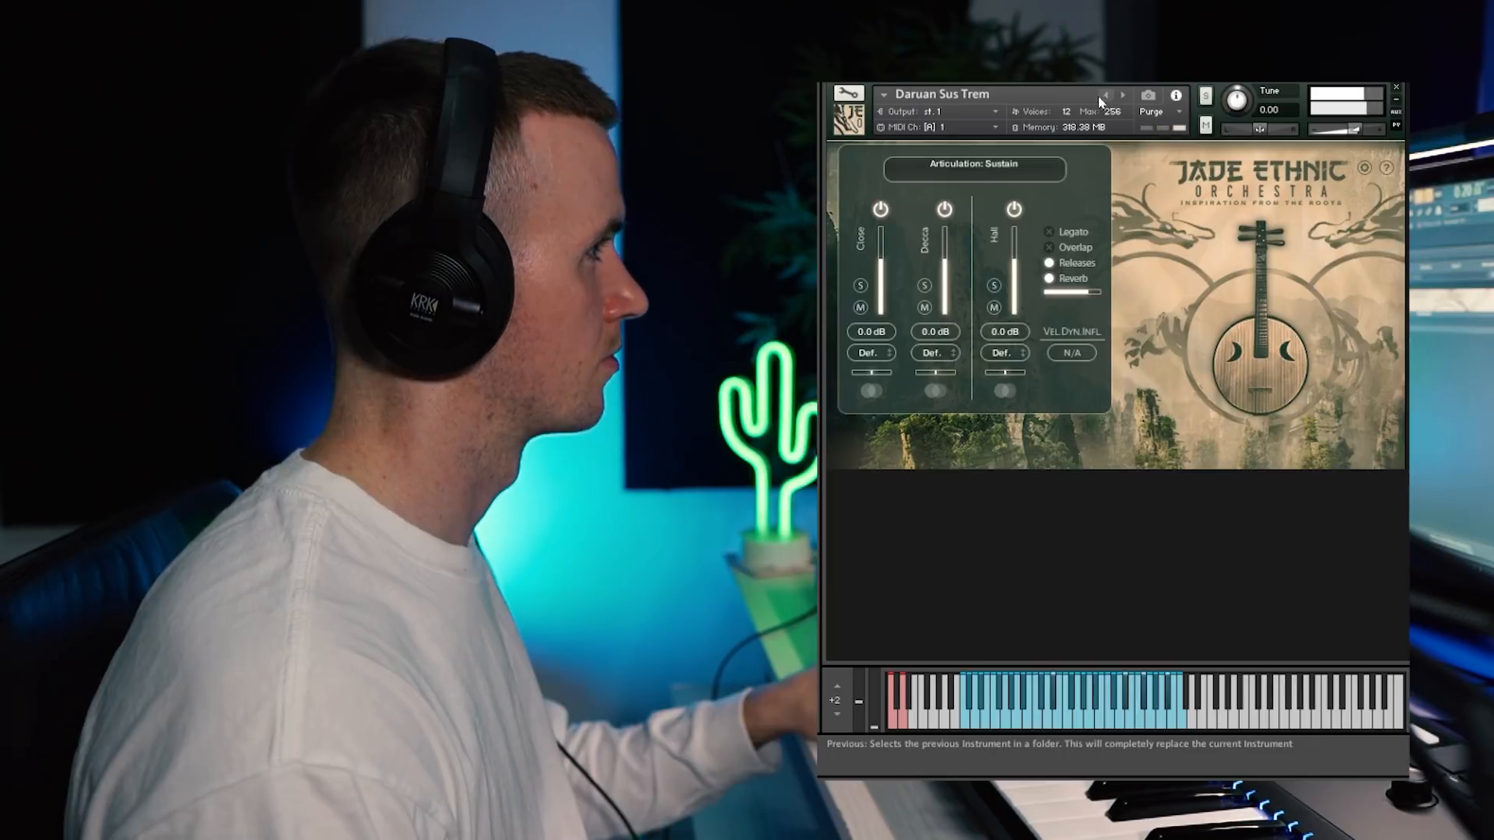
left_click(1114, 92)
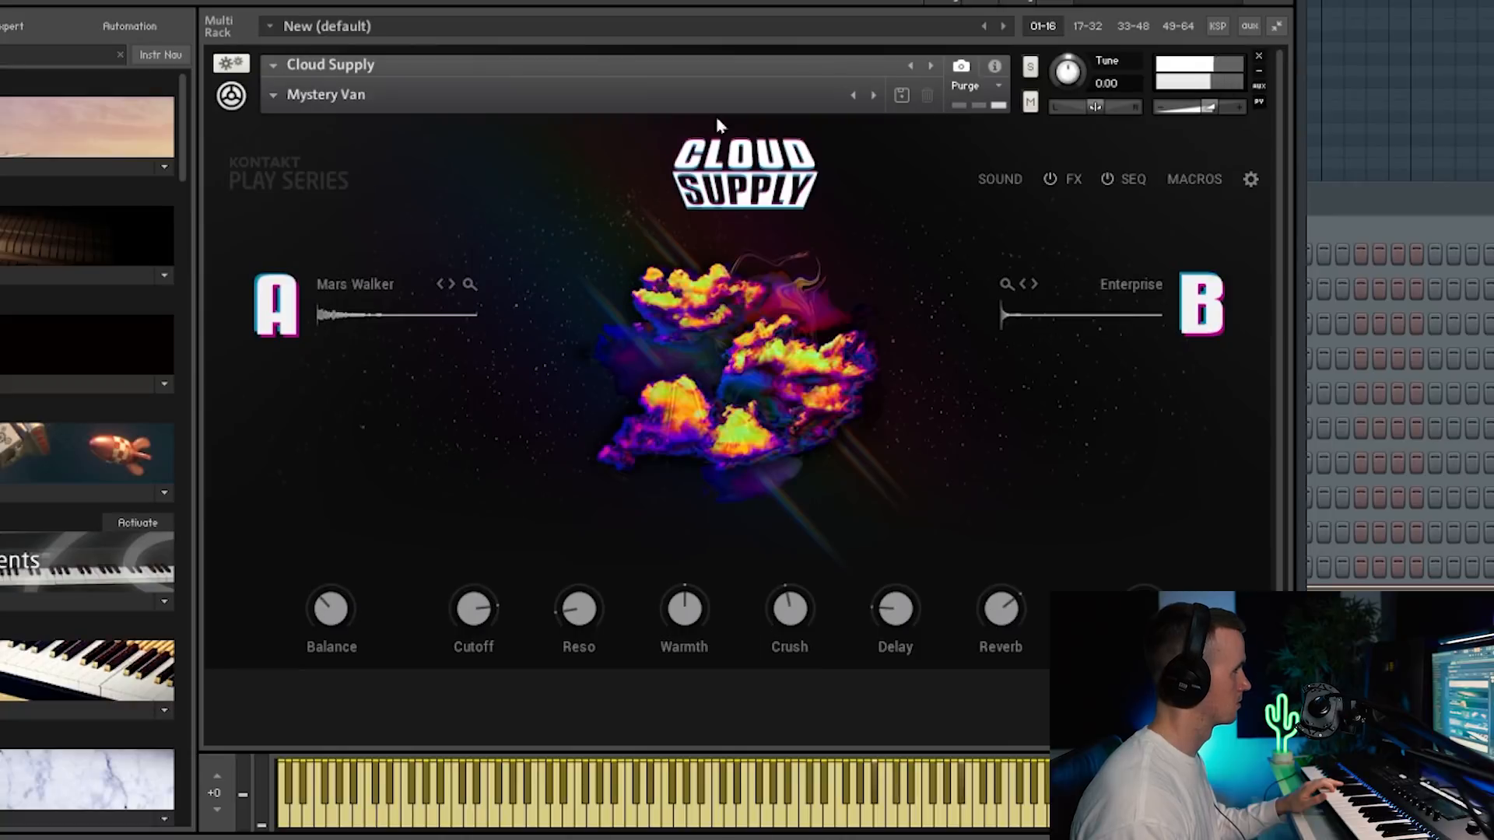
Step: Browse the Cloud Supply presets, starting with 7th Heaven from Keys, load Paddock and adjust its output volume
left_click(273, 95)
mouse_move(311, 156)
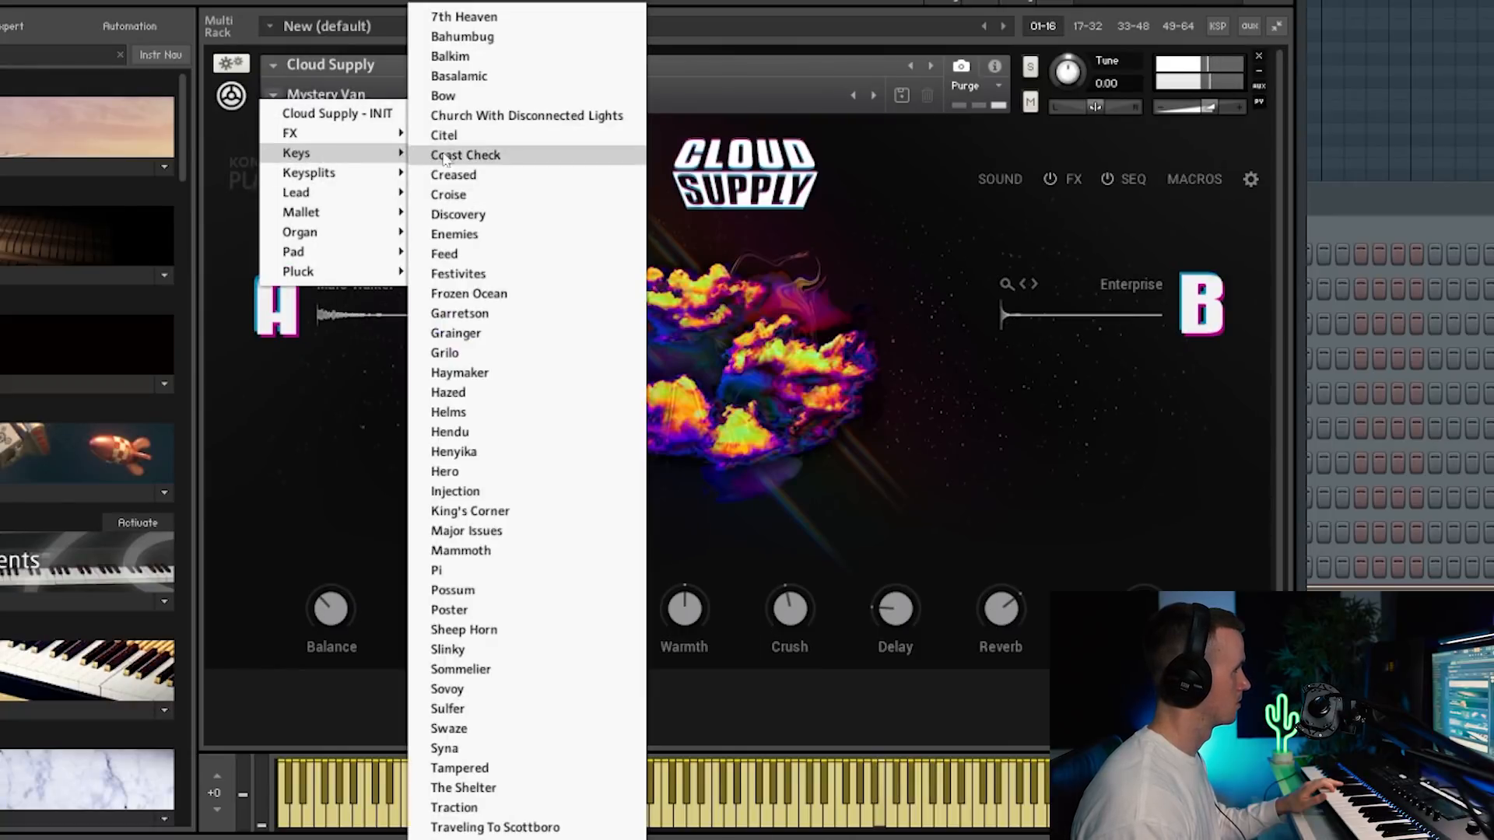
left_click(465, 18)
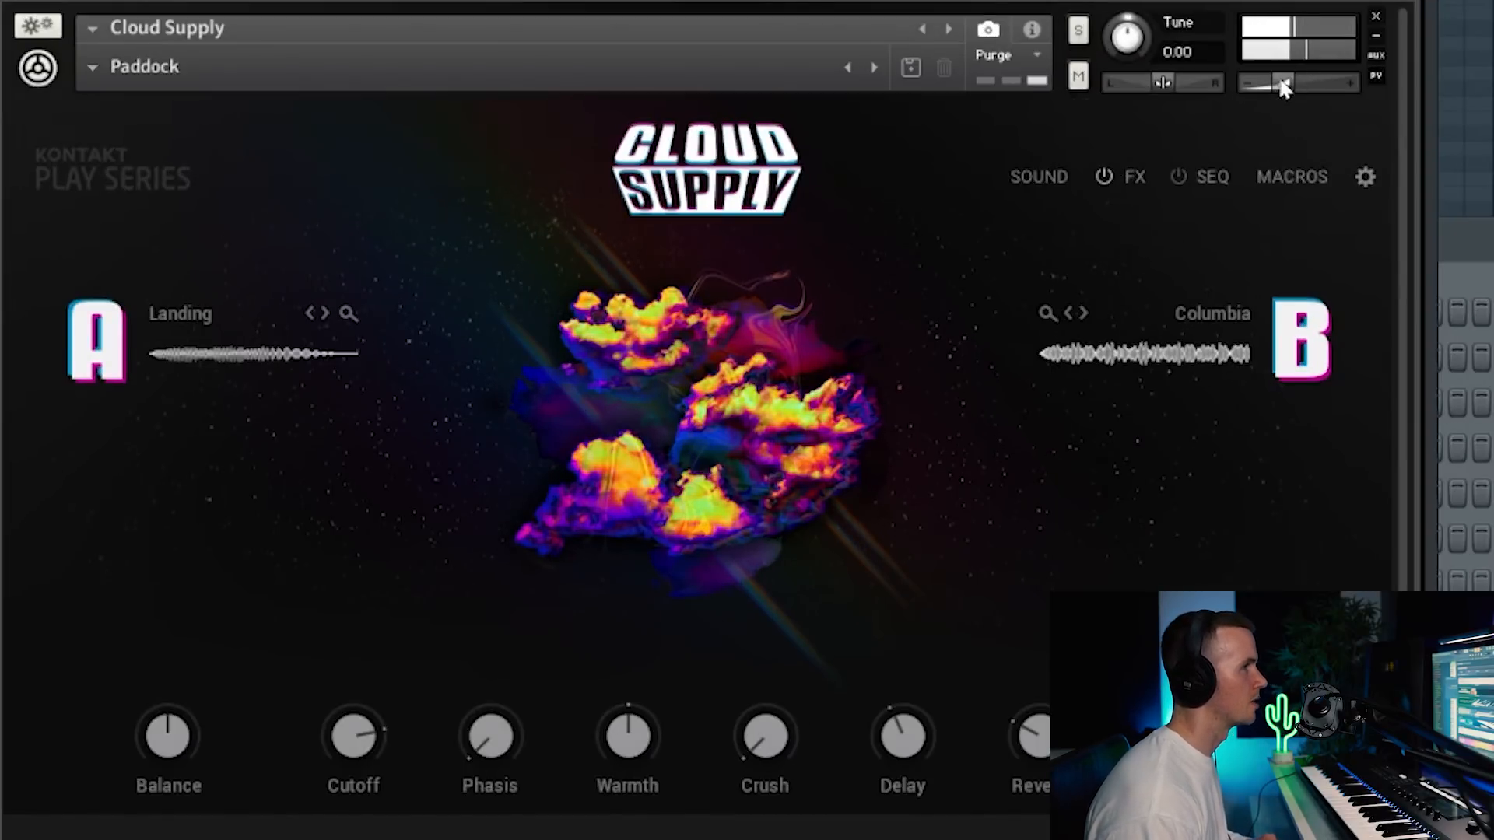
left_click_drag(1283, 83, 1285, 84)
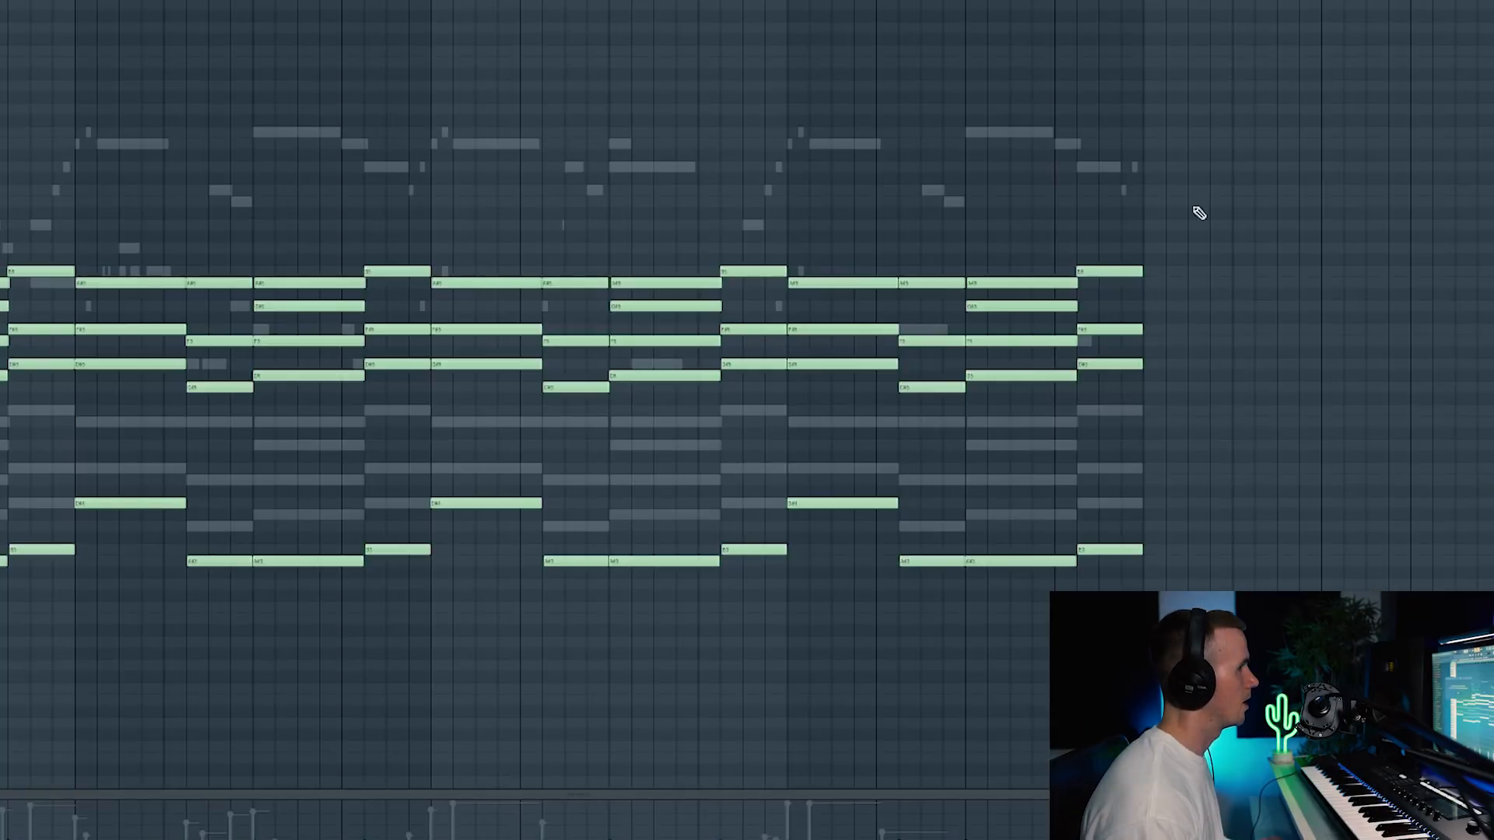
Step: Copy all the chord notes into the empty Kontakt #4 channel and raise them by one octave
left_click_drag(1193, 207, 4, 404)
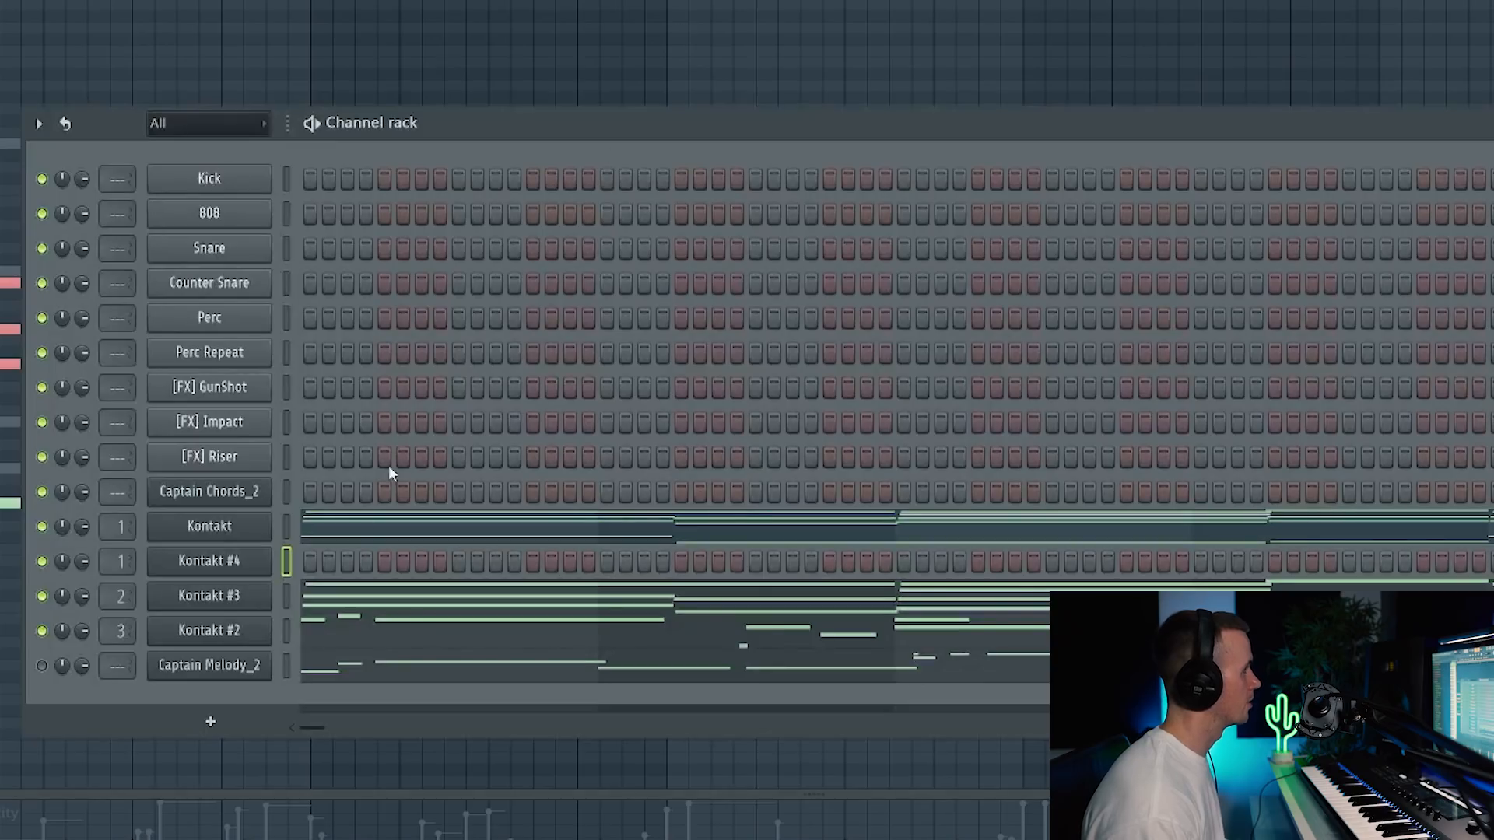
key("F7")
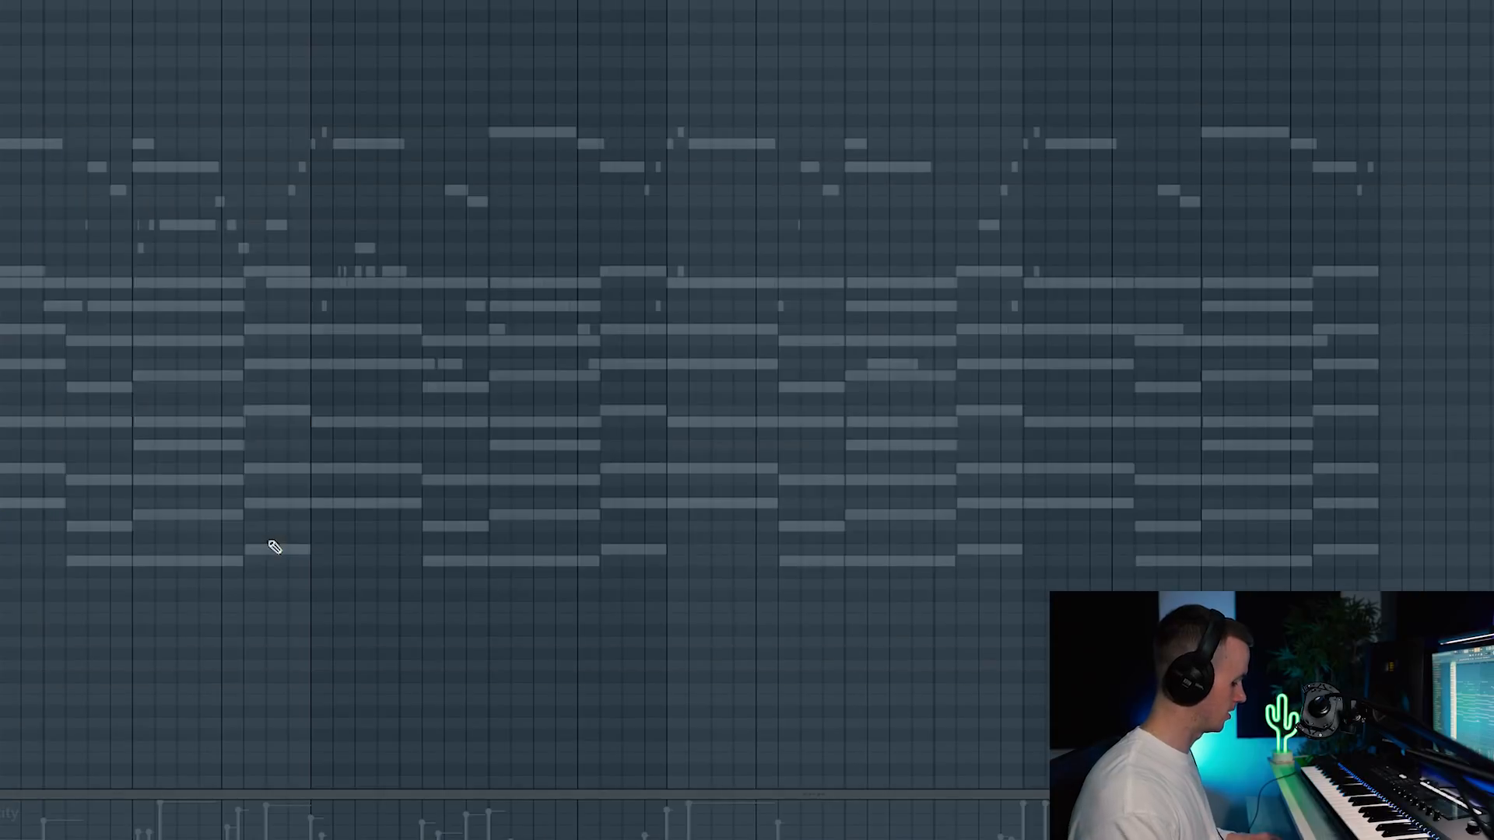
key("ctrl+v")
key("ctrl+Up")
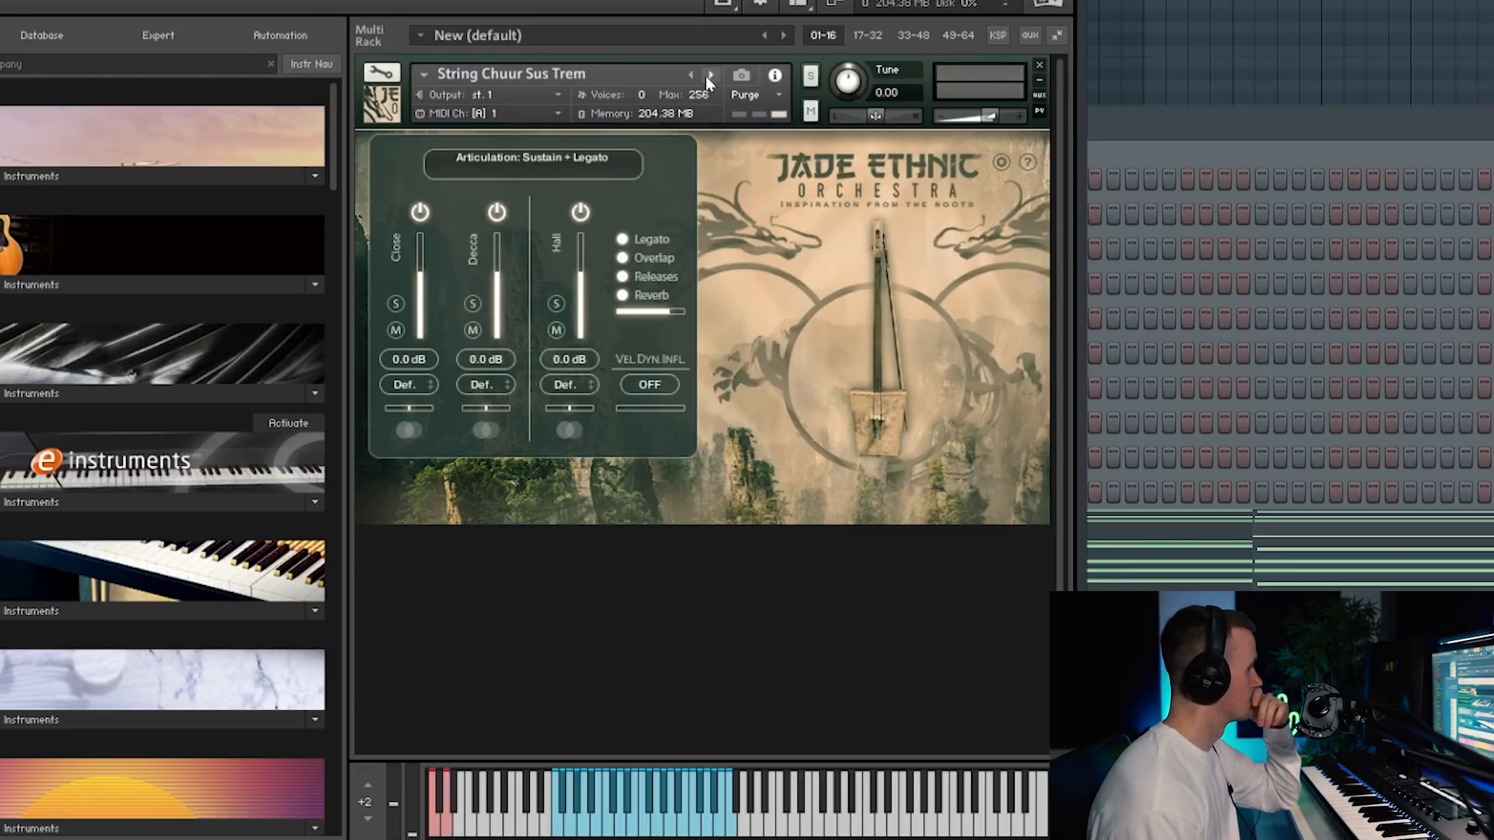
Step: Switch the Jade Ethnic Orchestra instrument to Village Erhu KS and lower its output volume
left_click(709, 75)
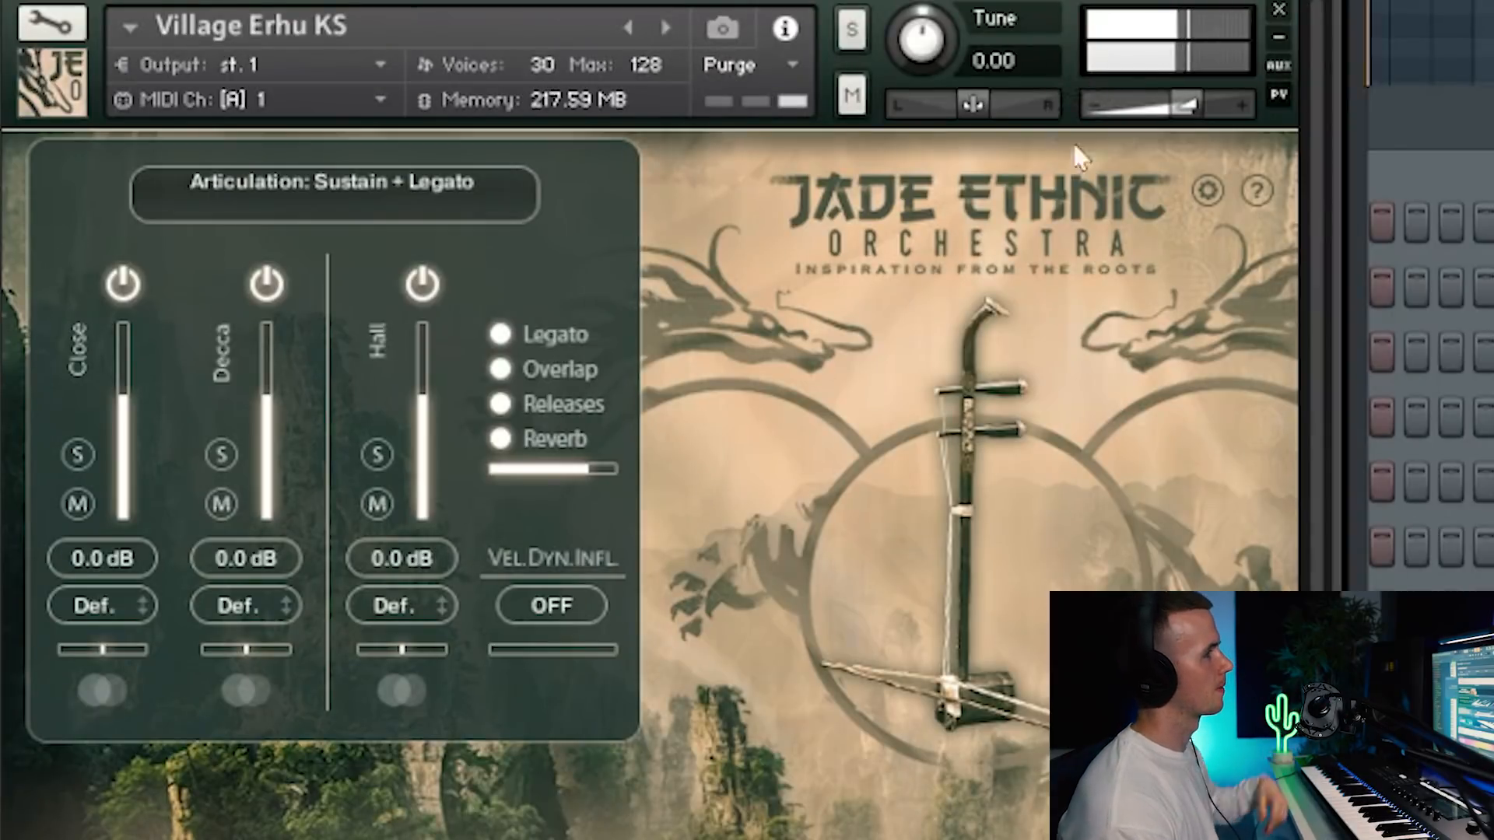
left_click_drag(1176, 99, 1156, 101)
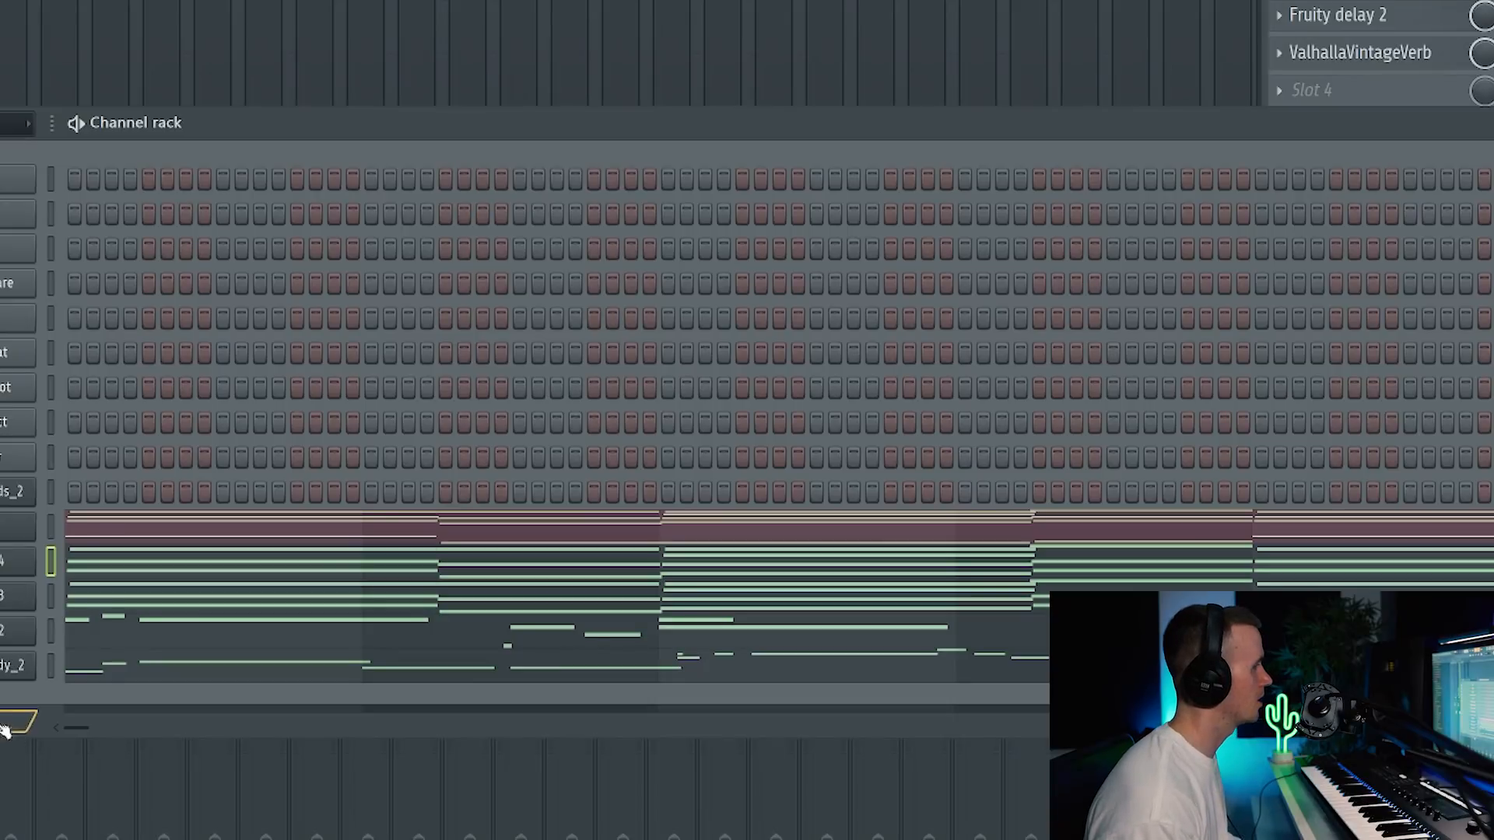
Step: Clone the Kontakt #4 channel, switch its Jade Ethnic Orchestra instrument to Bass Morin Khuur Ens Sus Trem and lower the output volume
right_click(10, 567)
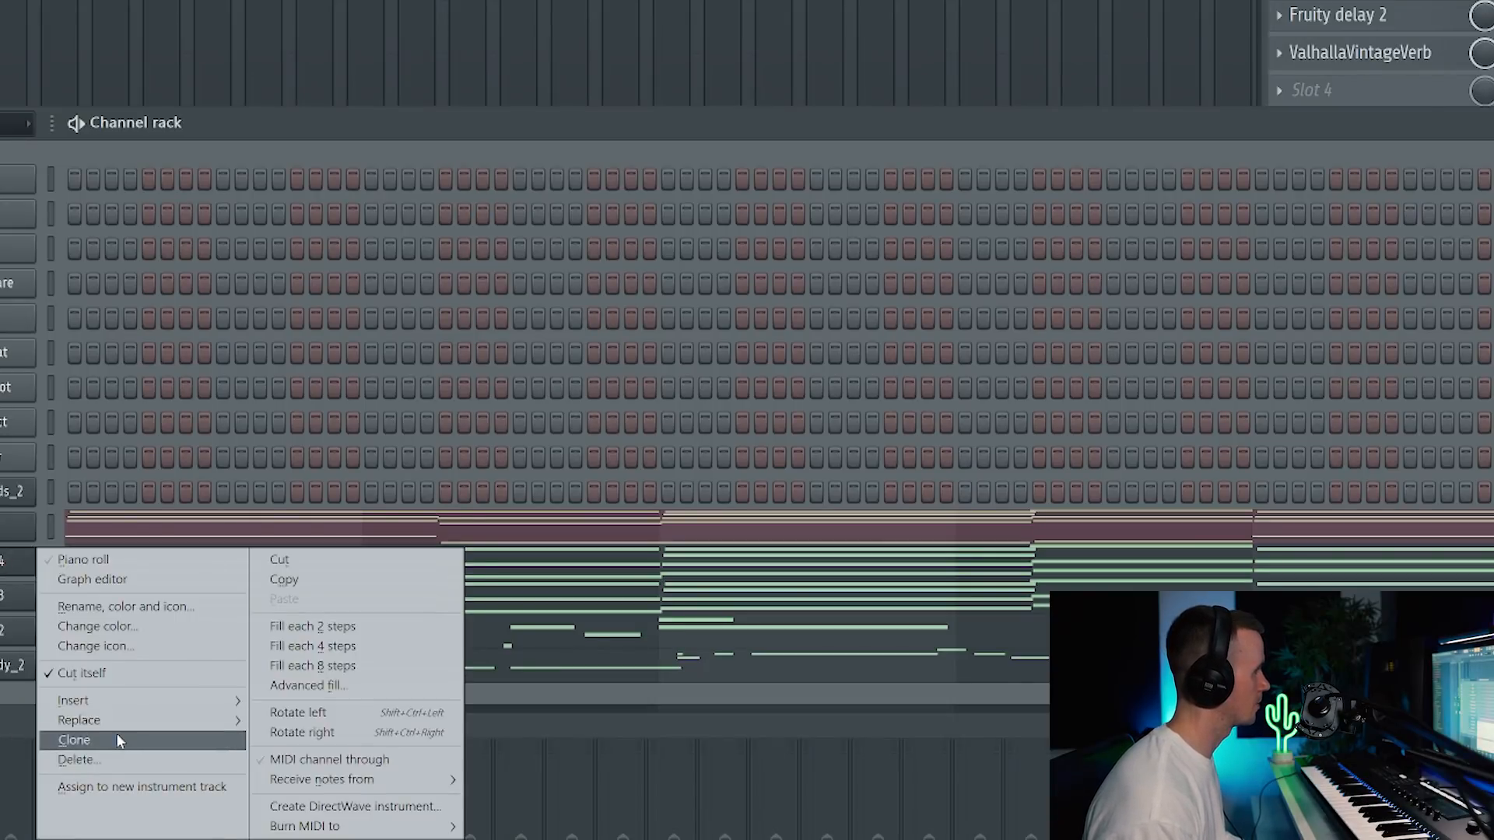
left_click(70, 738)
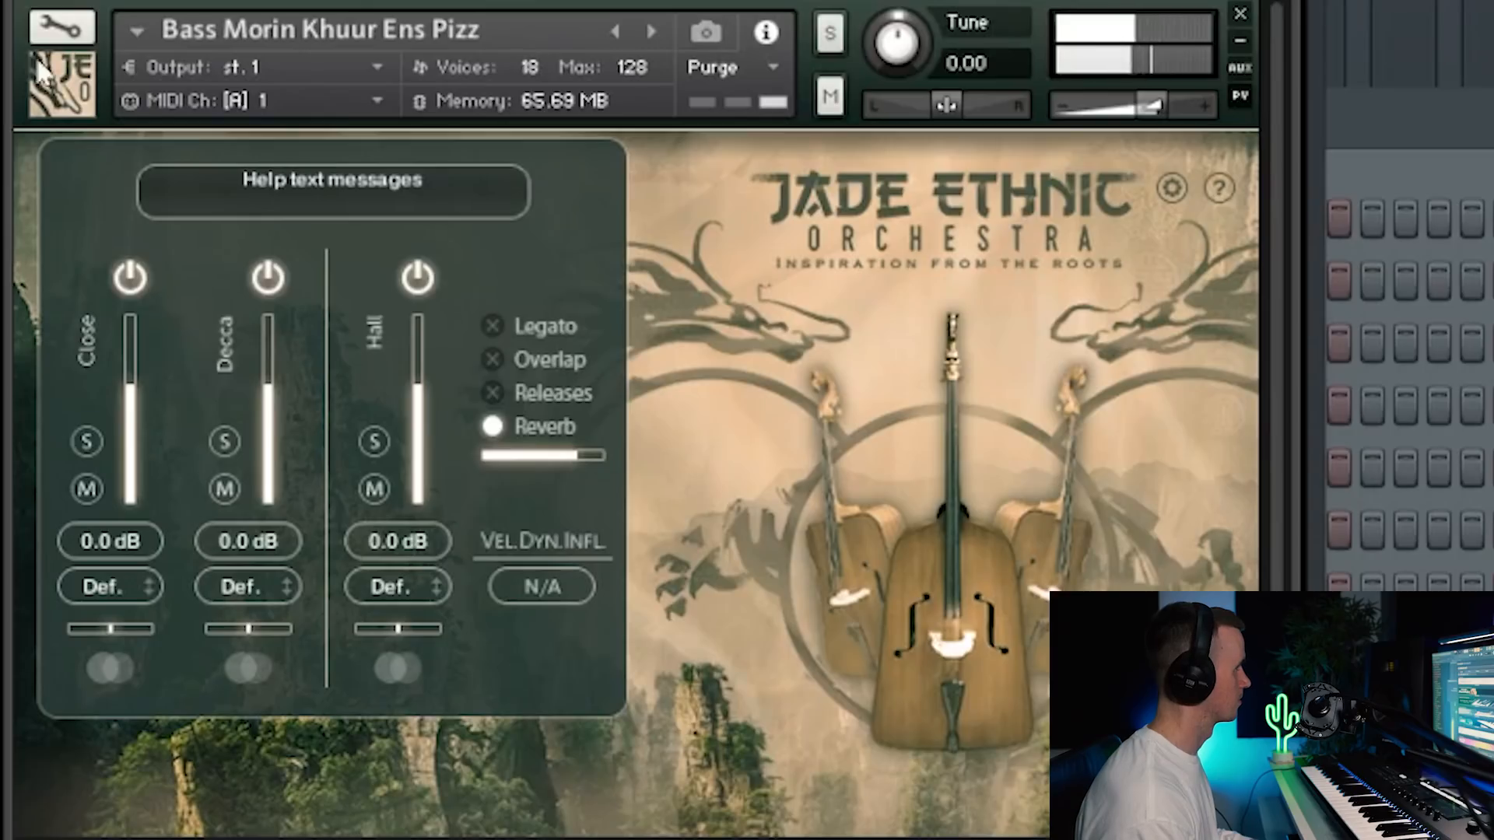
left_click(643, 33)
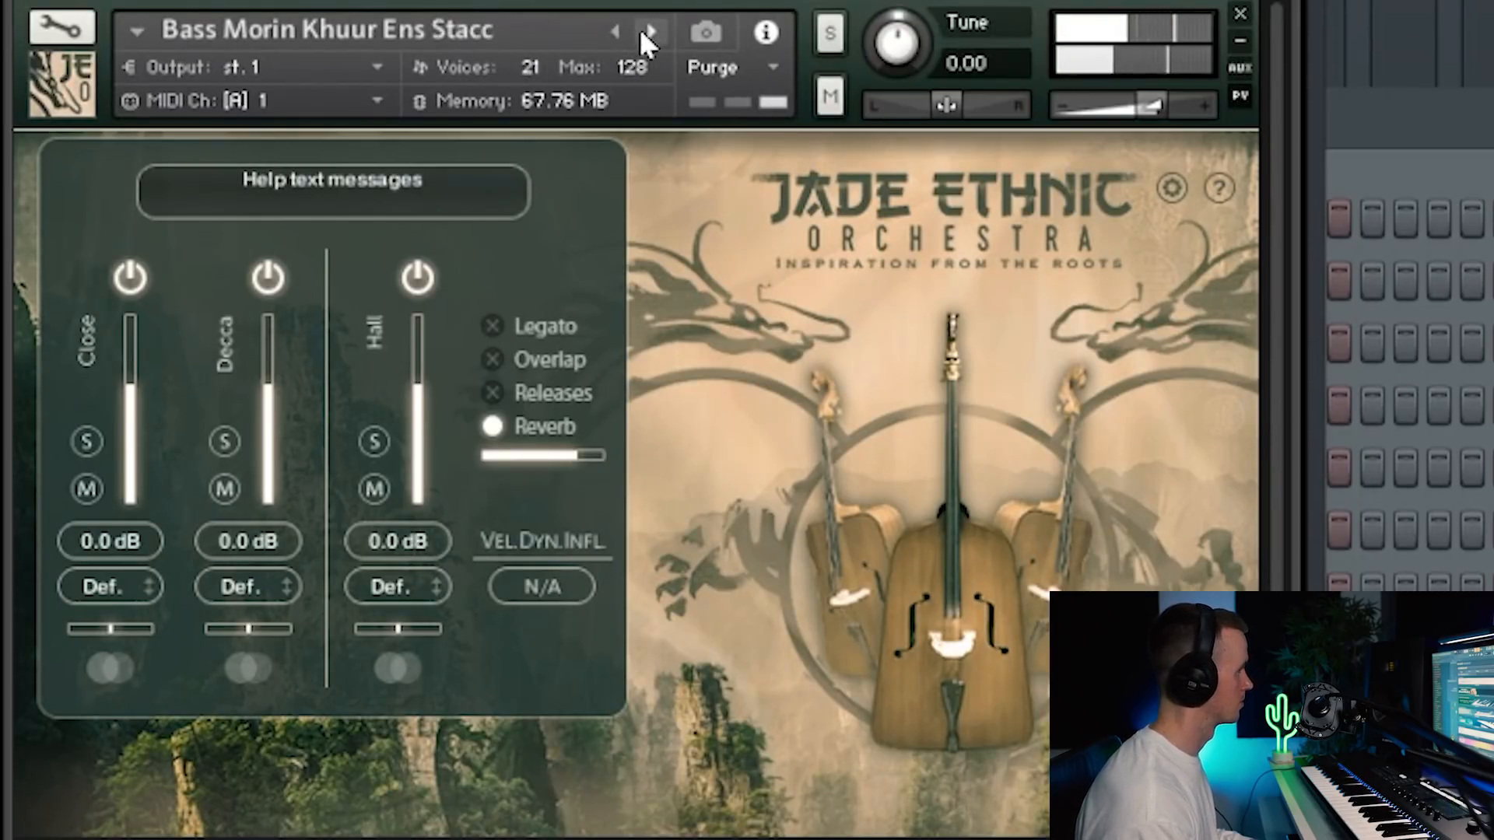
left_click(642, 33)
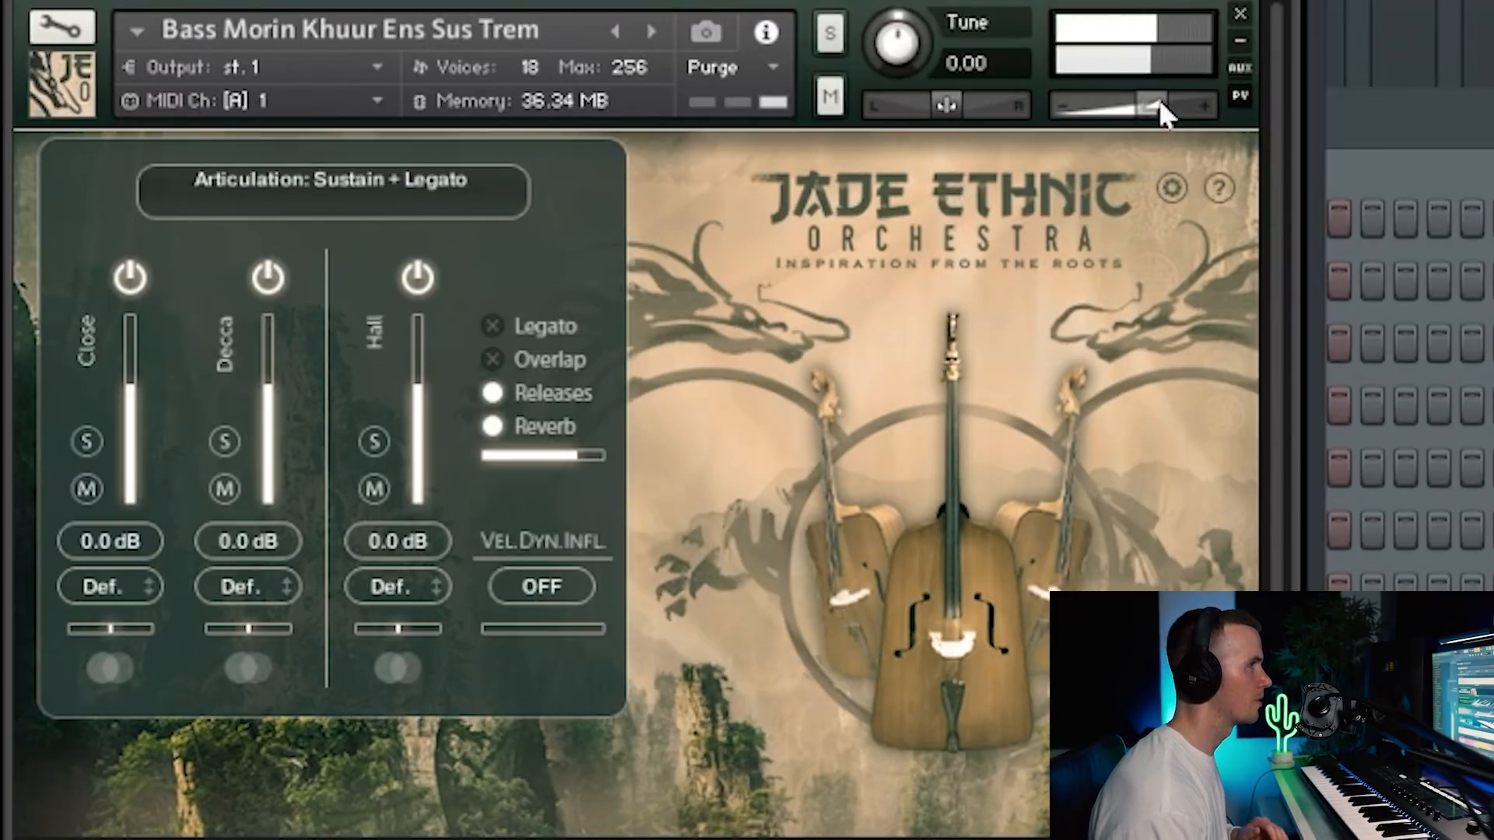
left_click_drag(1150, 107, 1142, 101)
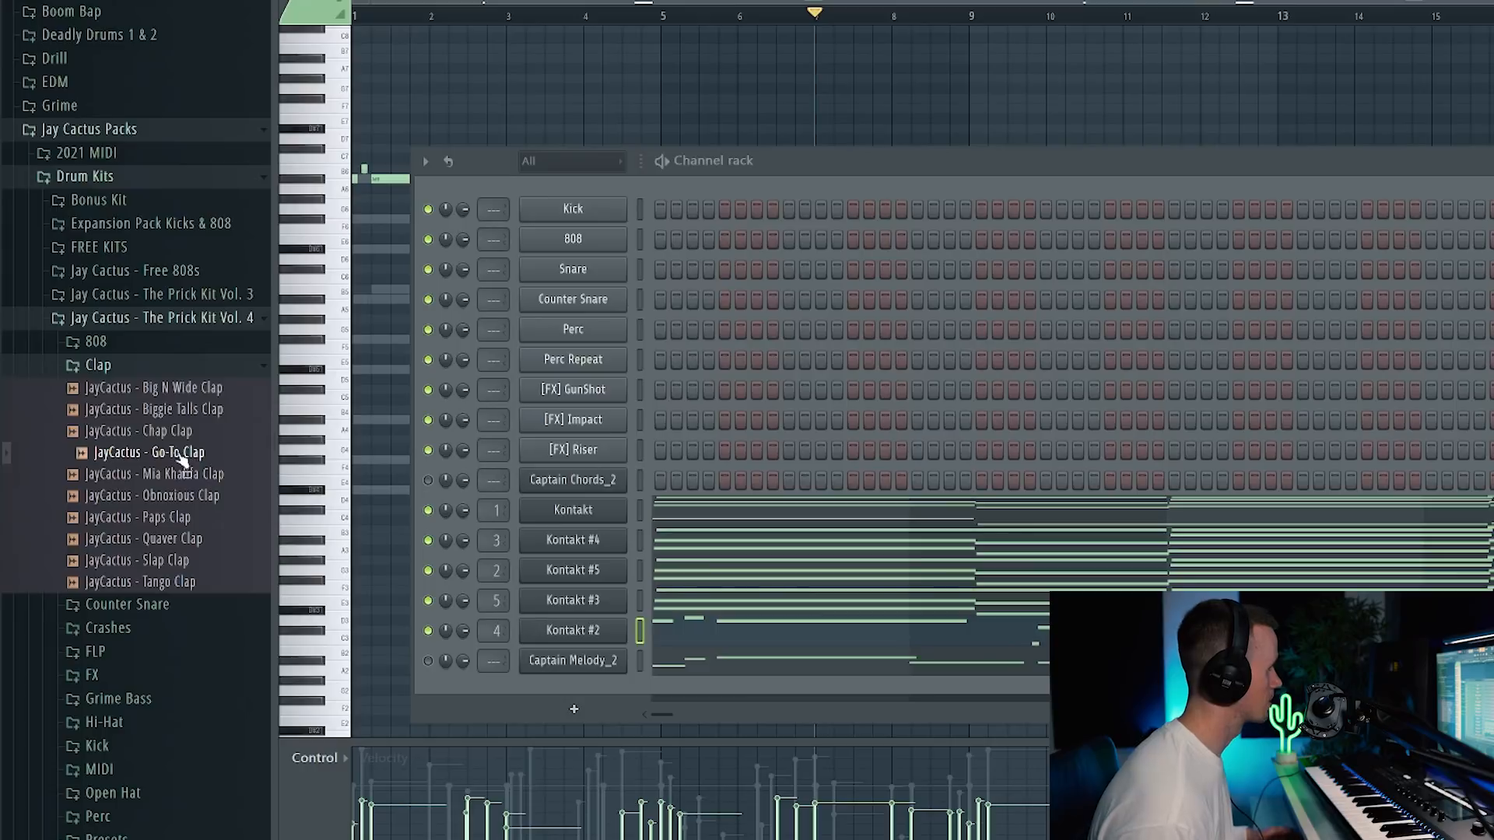
Step: Load the Go-To Clap onto the Snare channel and place claps on steps 9, 29 and 41, plus two more in bar 4
left_click_drag(537, 281, 544, 272)
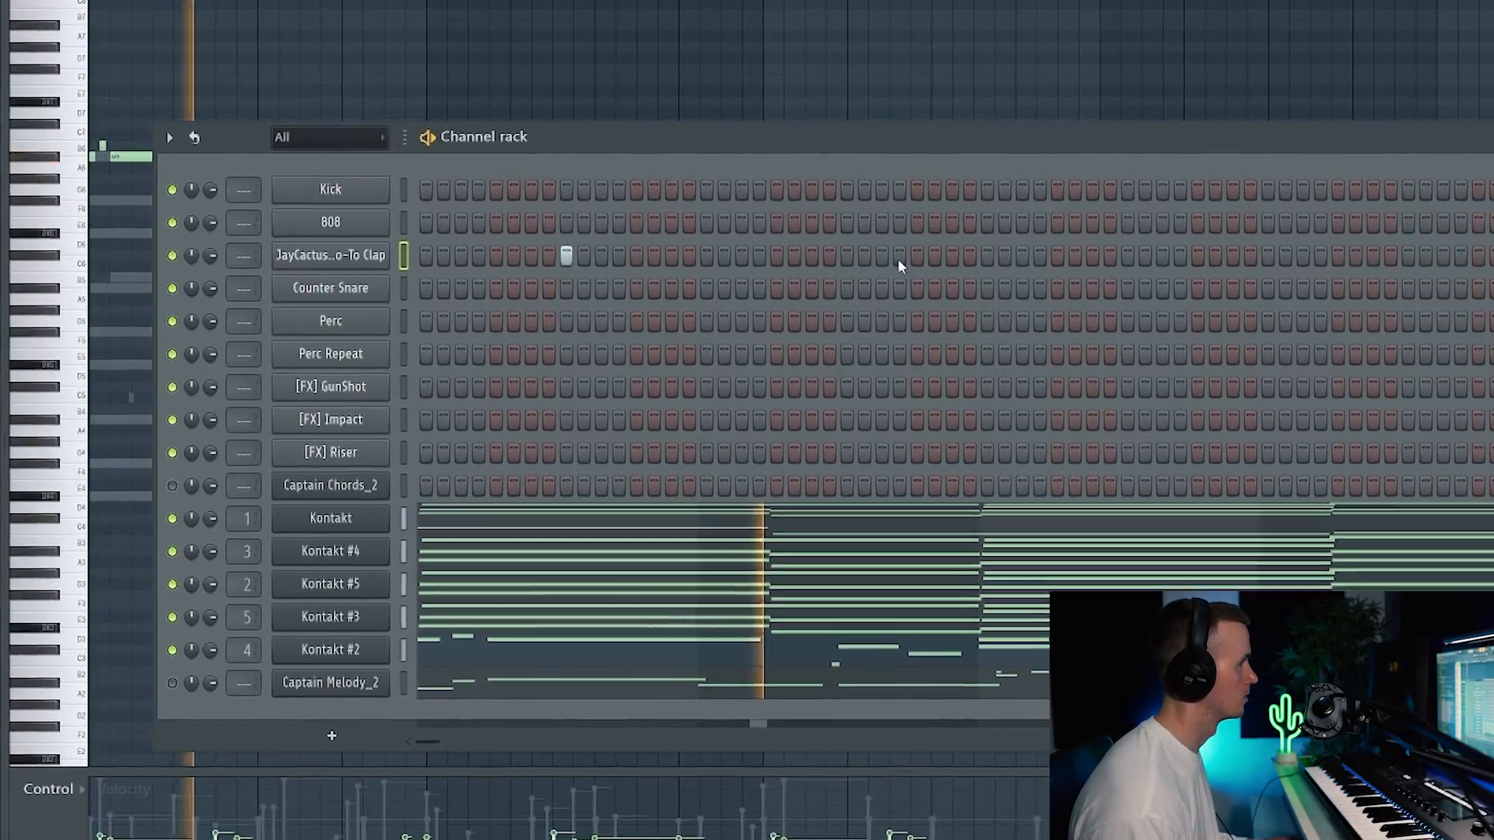
left_click(965, 258)
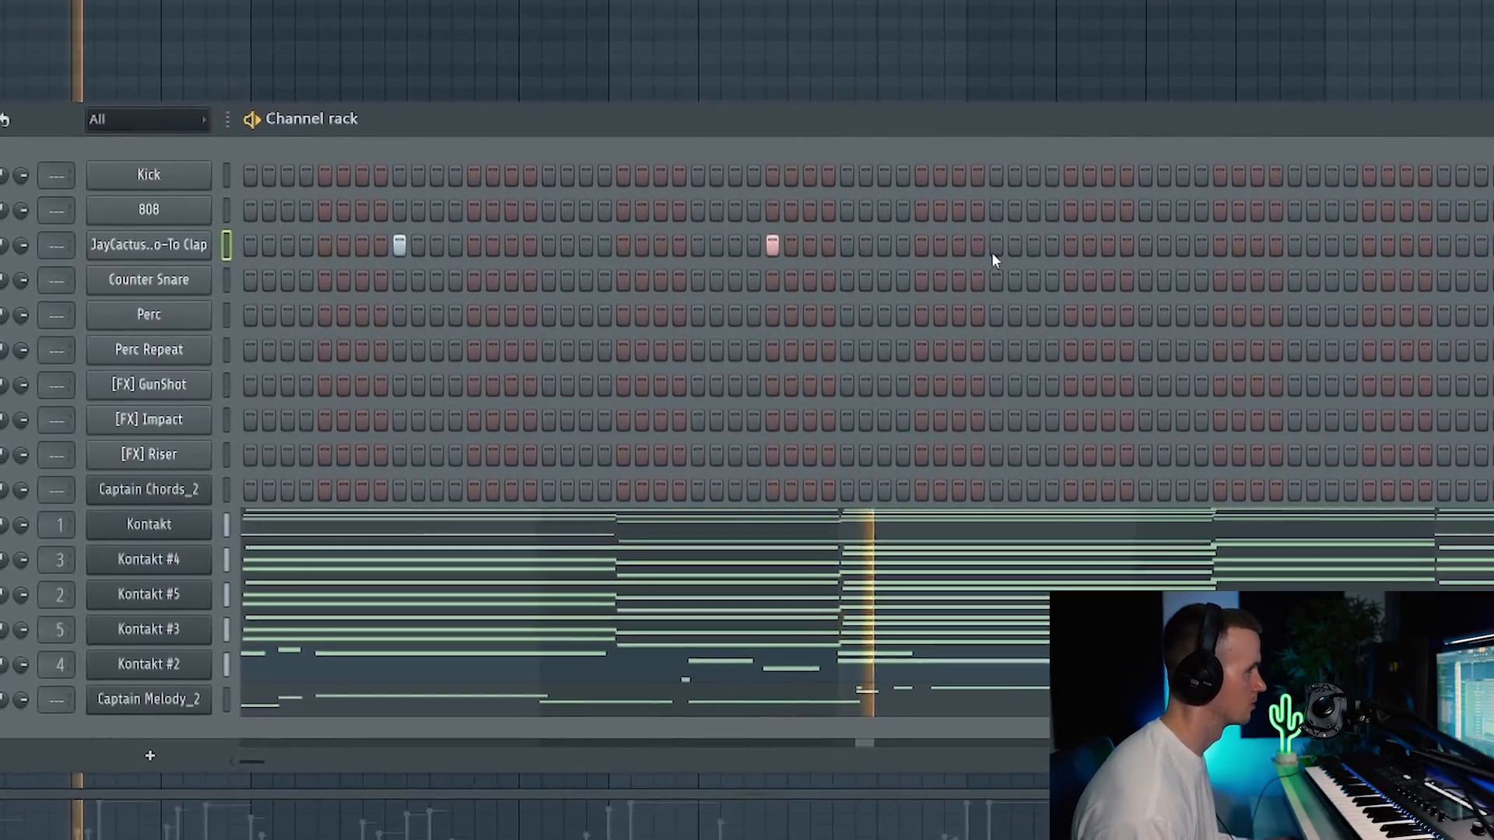
left_click(996, 246)
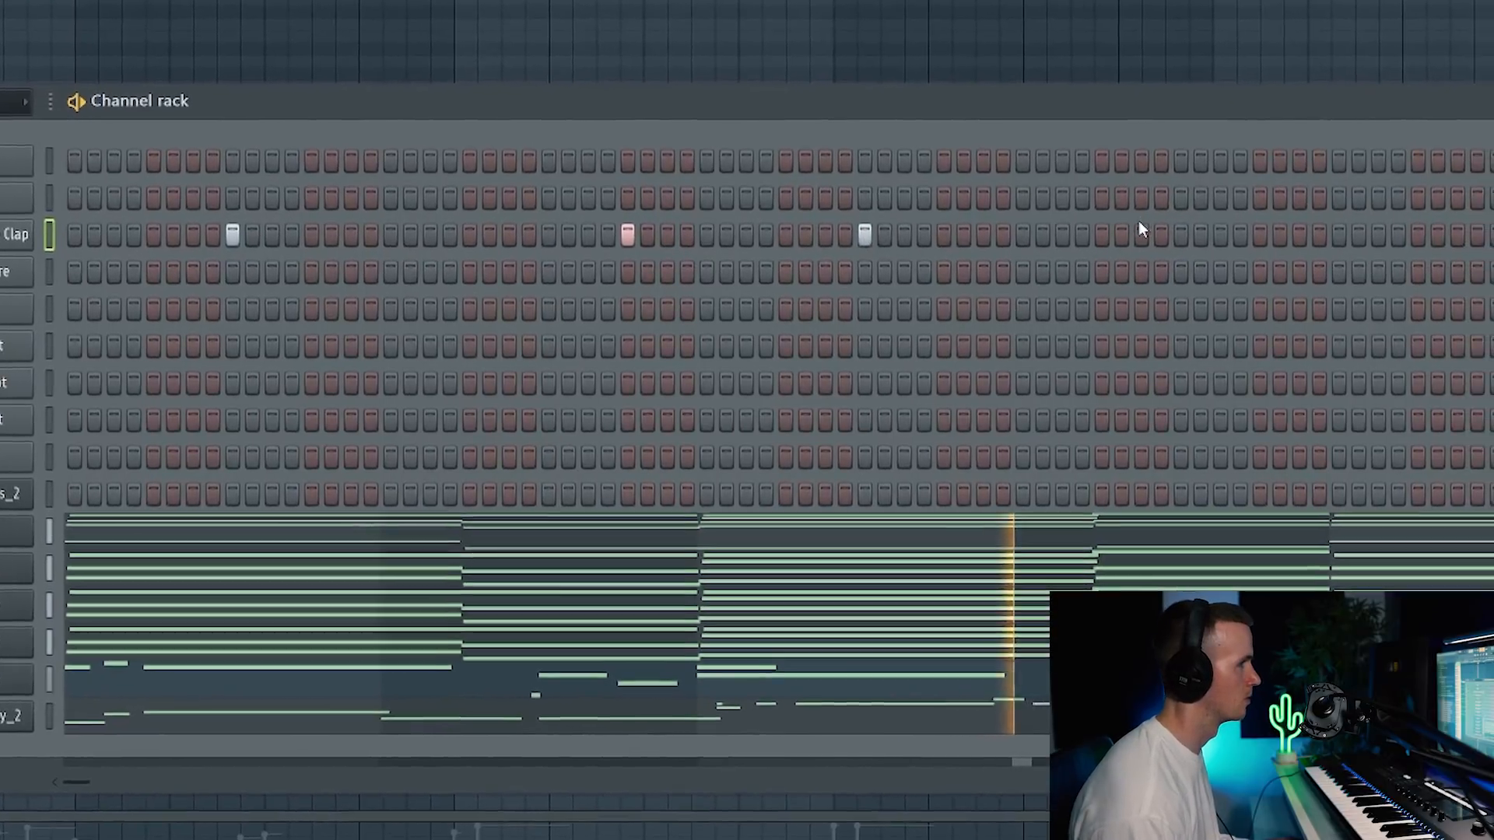
left_click(1257, 246)
left_click(1223, 231)
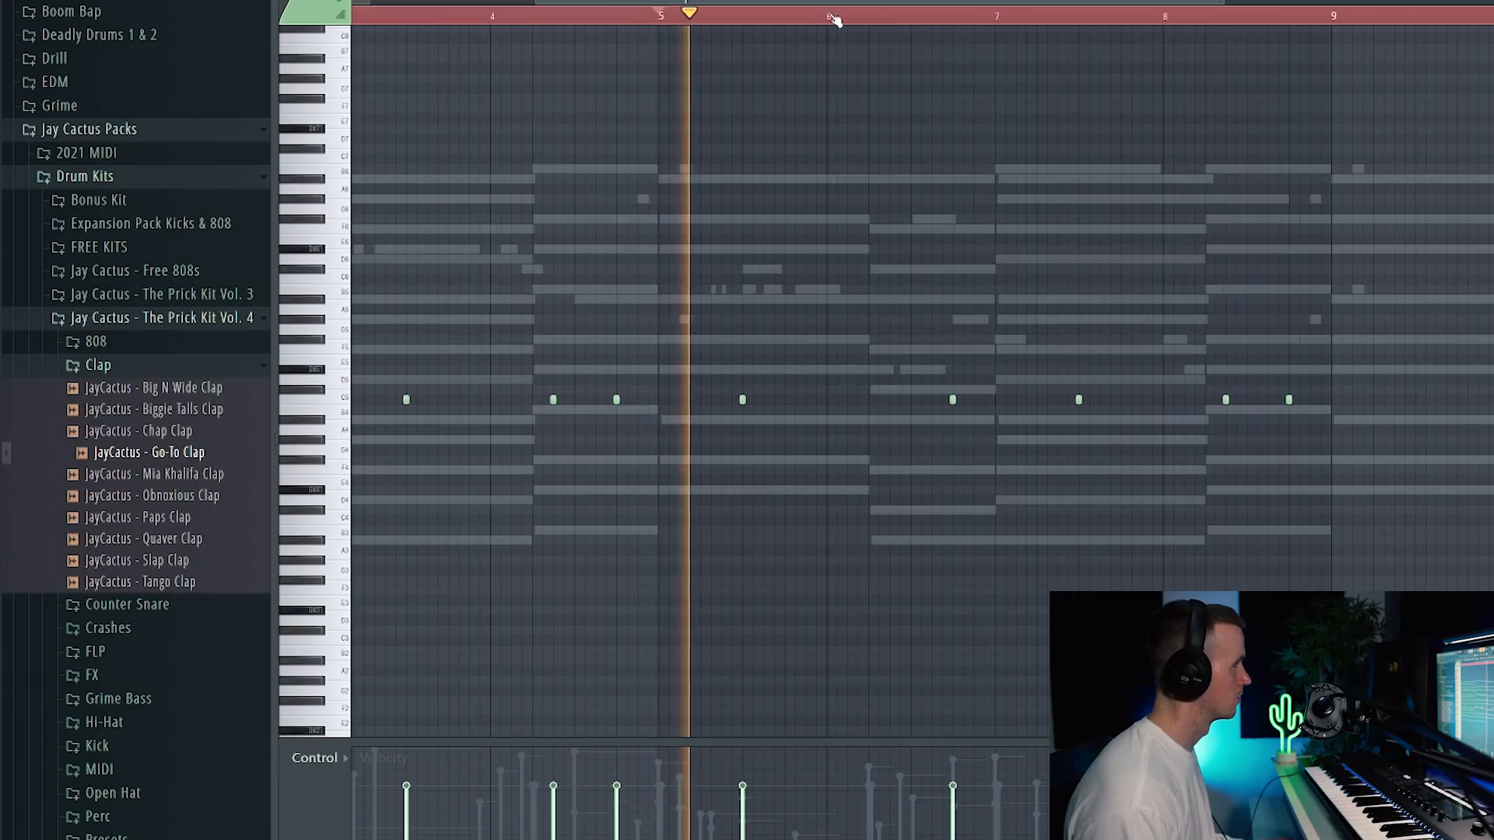
Step: Vary the clap pattern in bar 8 by adding a hit near its start and deleting the following one
scroll(886, 381, "down", 3)
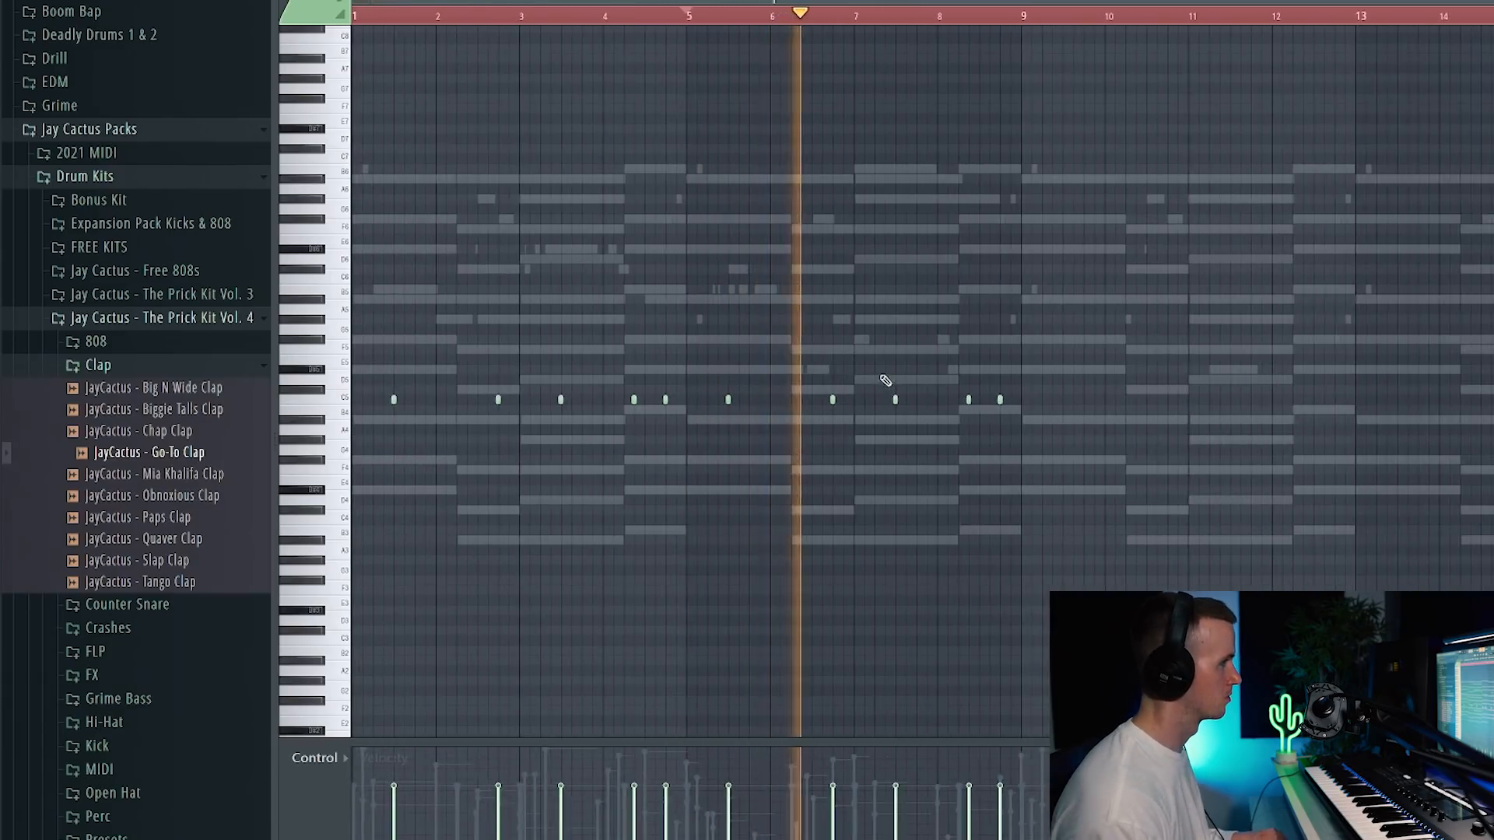
scroll(886, 380, "up", 3)
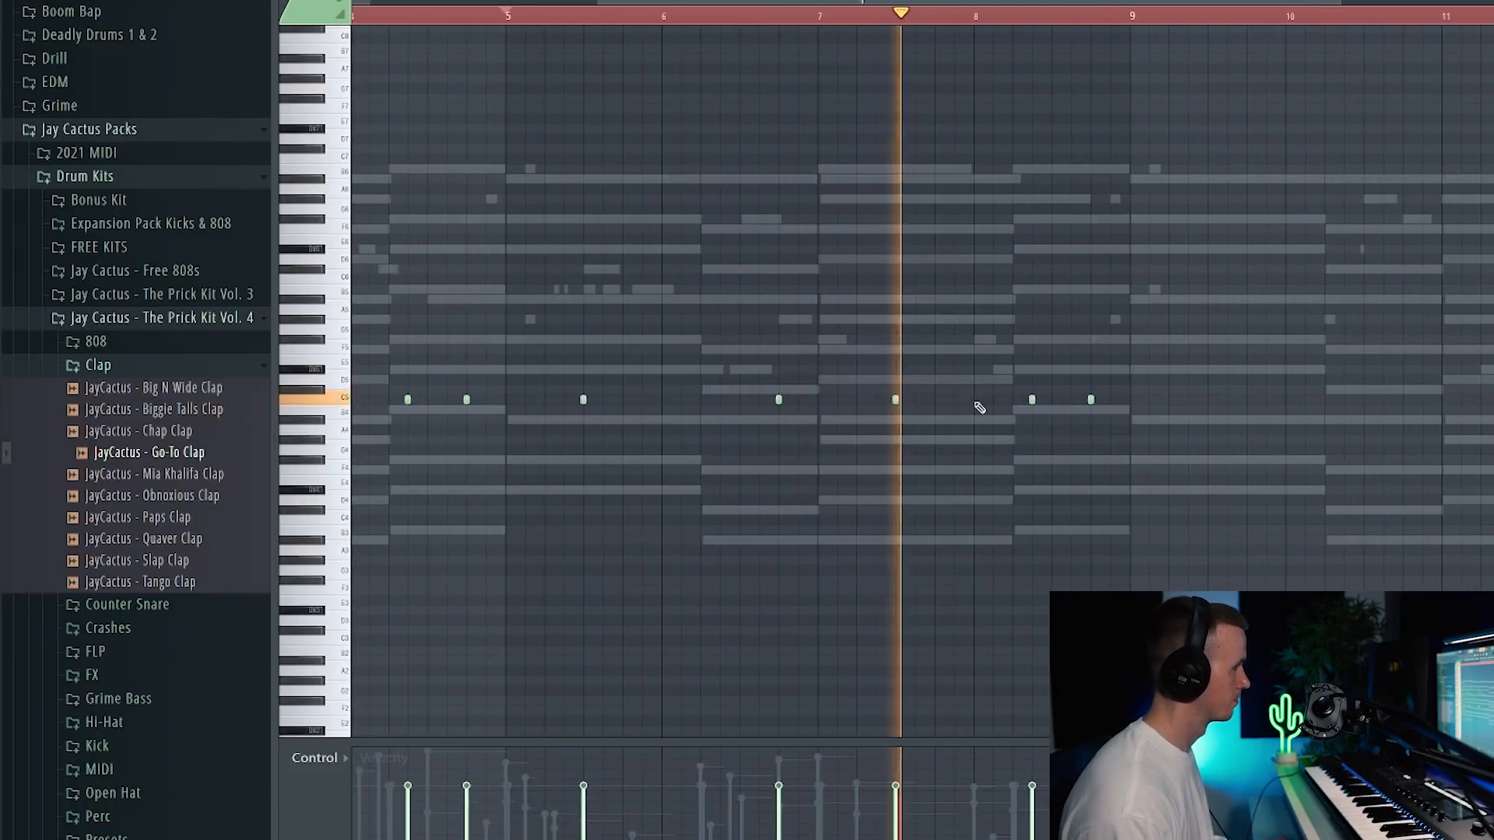
left_click(993, 402)
right_click(1032, 400)
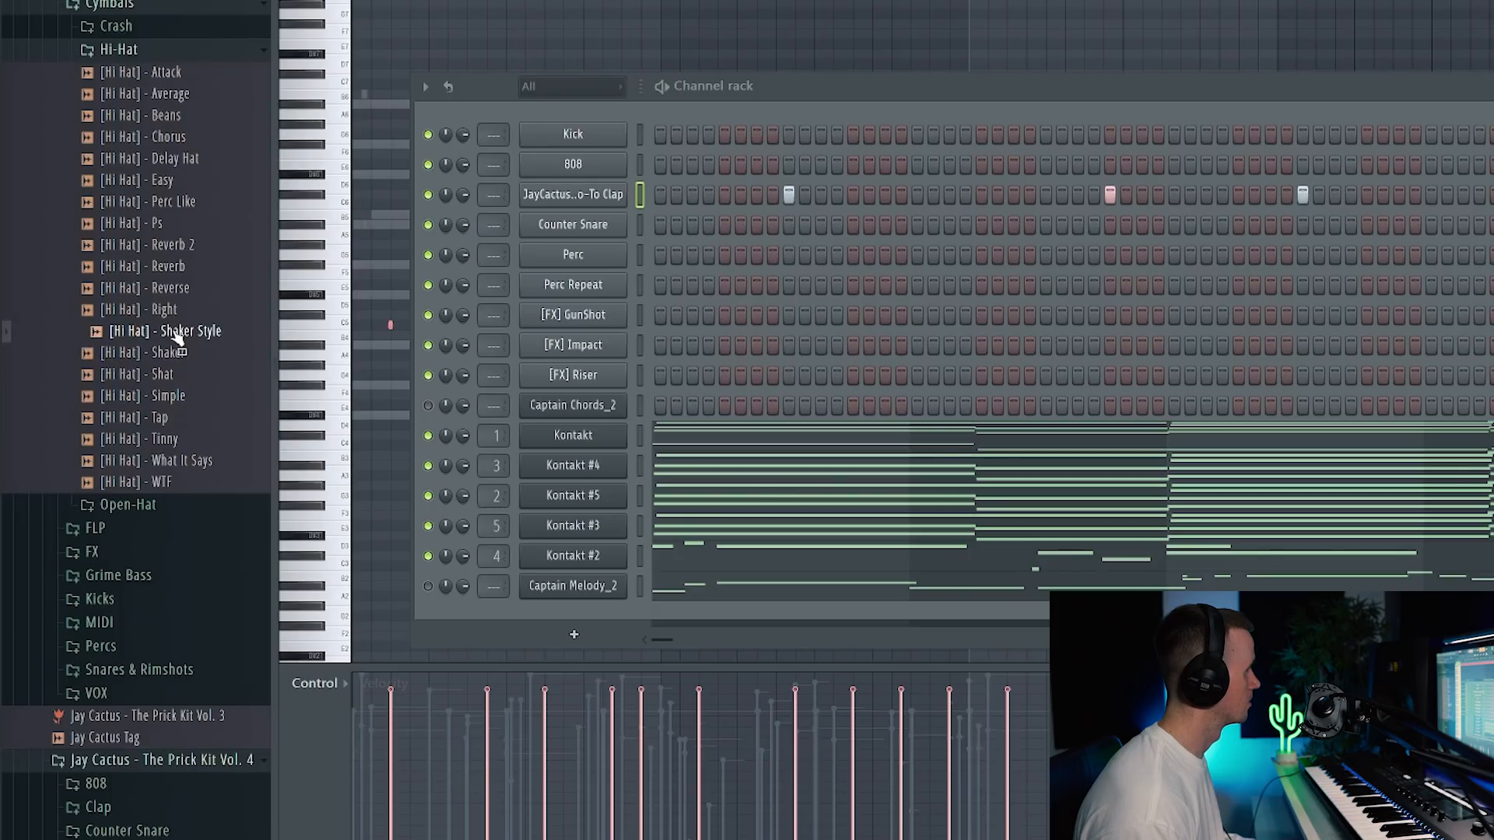
Step: Load the Shaker Style hi-hat over Counter Snare and try the Drill Bounce, MJ and Prick Roll bonus hi-hat MIDI patterns on it
left_click_drag(177, 339, 568, 227)
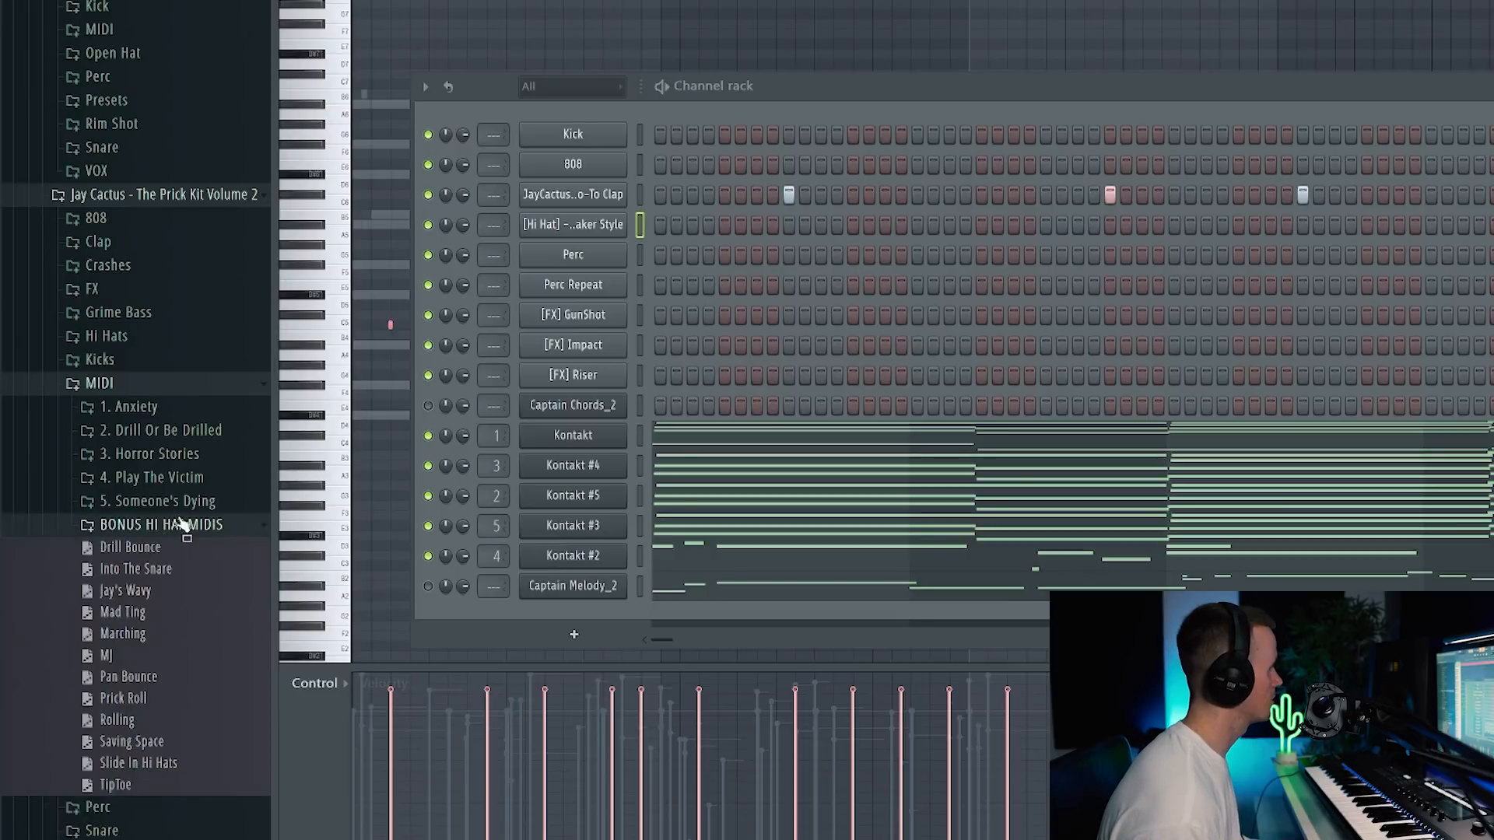
scroll(172, 498, "down", 3)
left_click_drag(556, 242, 573, 227)
key("space")
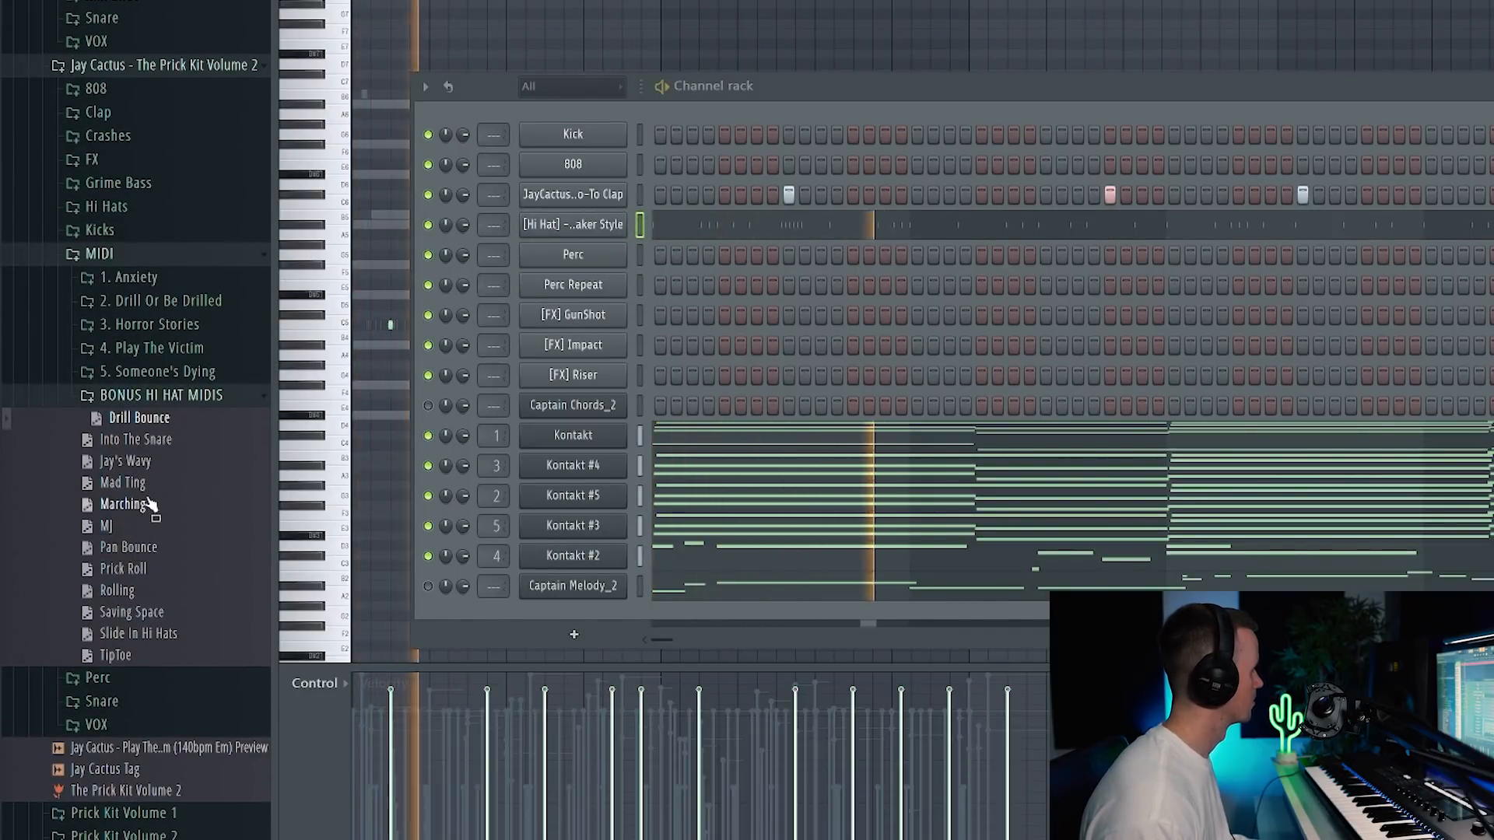
left_click(148, 529)
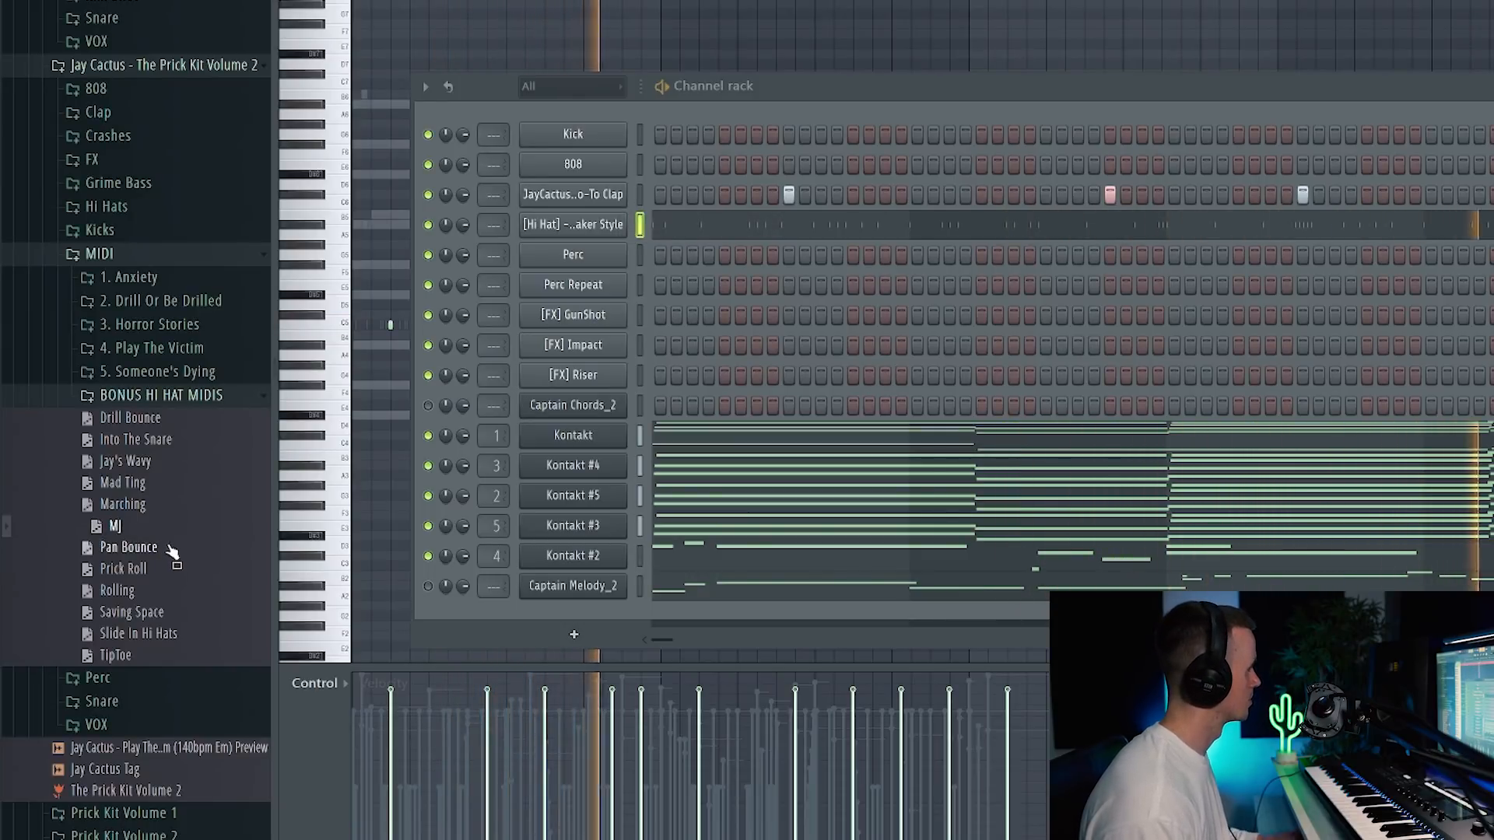
left_click(158, 576)
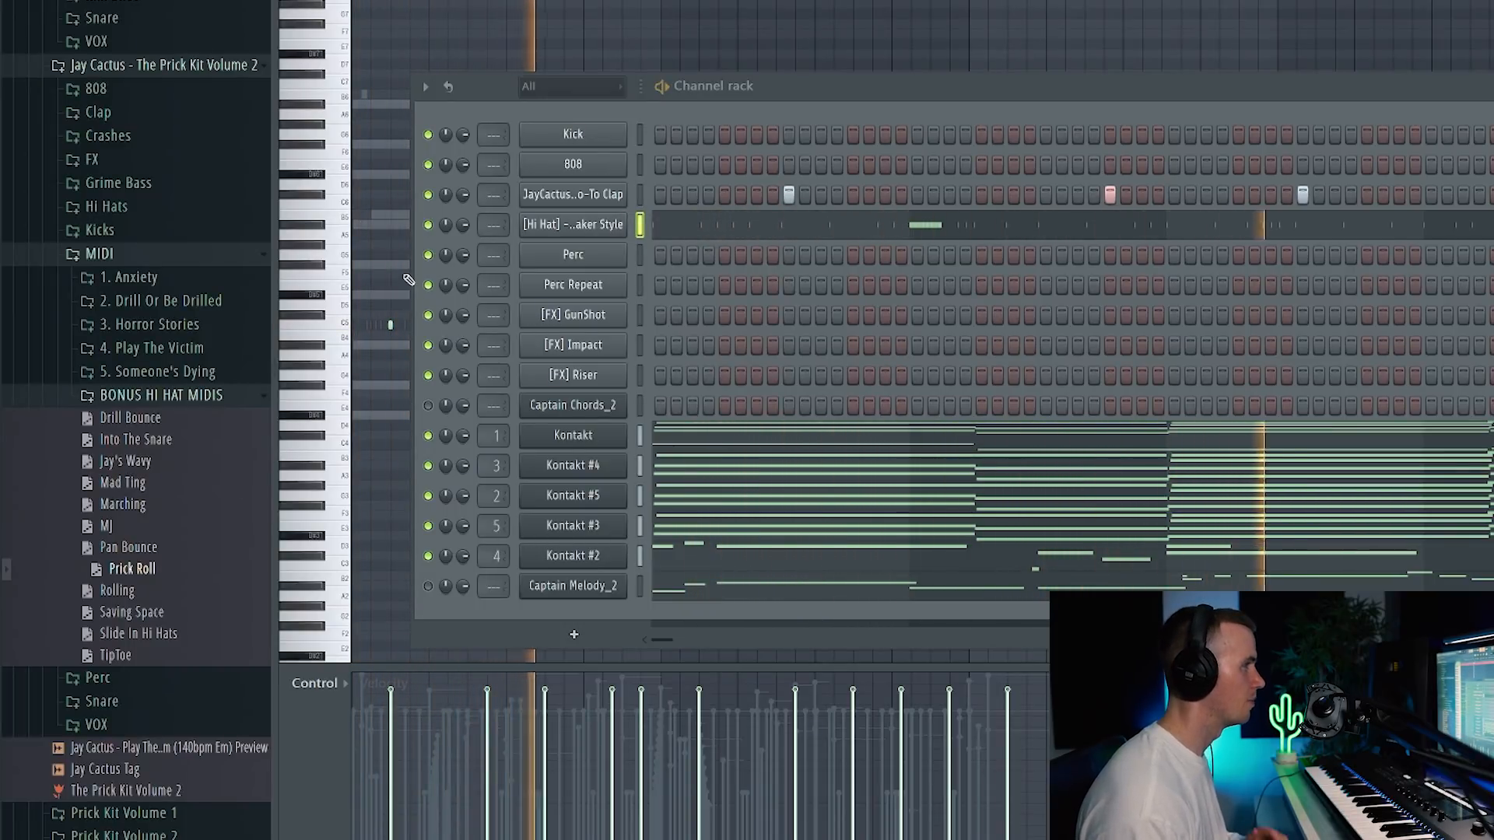
Step: Replace the hi-hat channel's sample with a Prick Kit Vol. 4 counter snare, auditioning Diff, Frost, Pounds, Price and Scratch
left_click(222, 339)
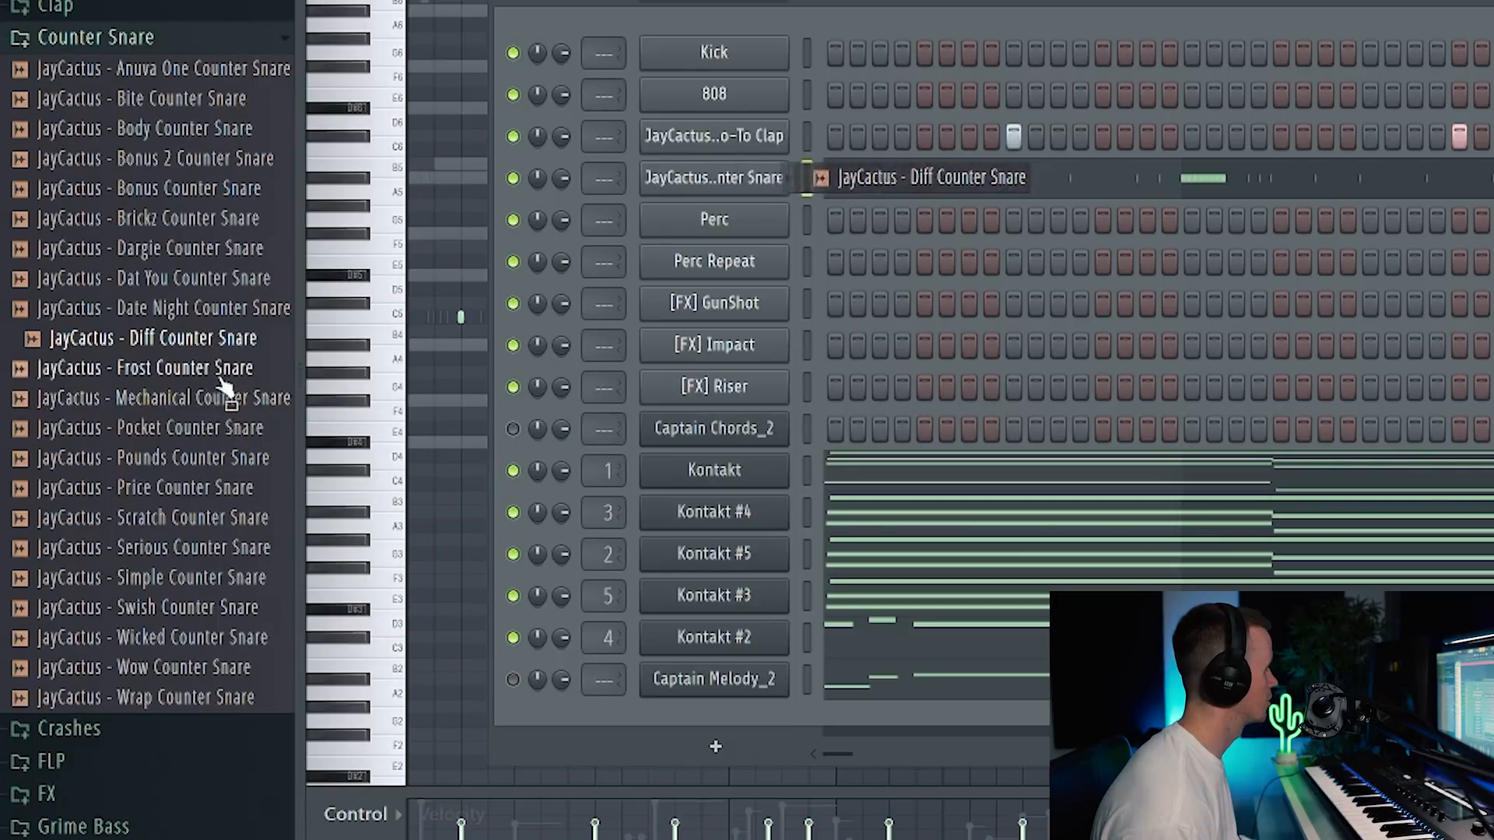
left_click(218, 368)
left_click(204, 457)
left_click(198, 488)
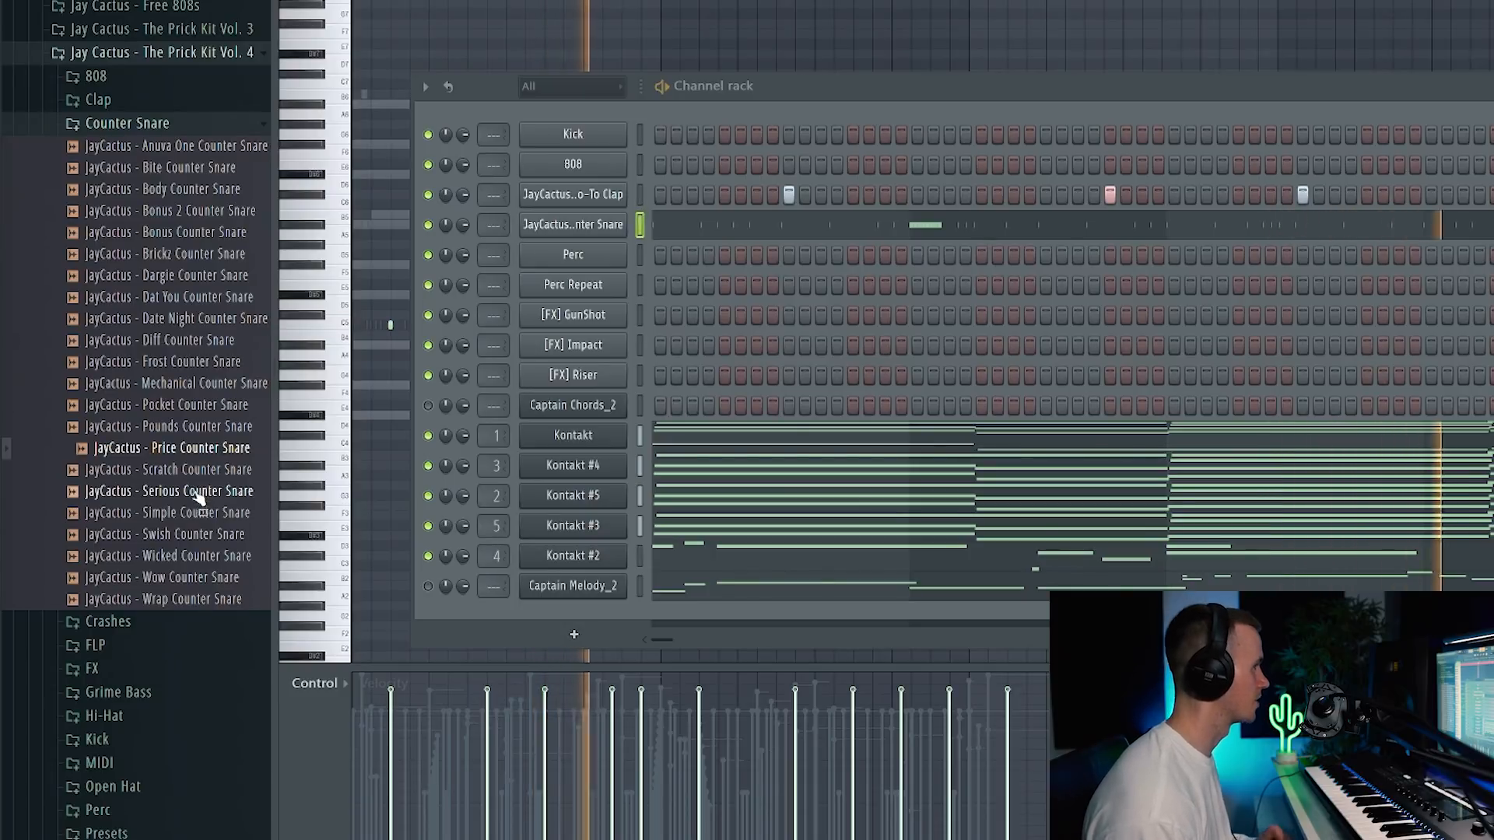
left_click(195, 473)
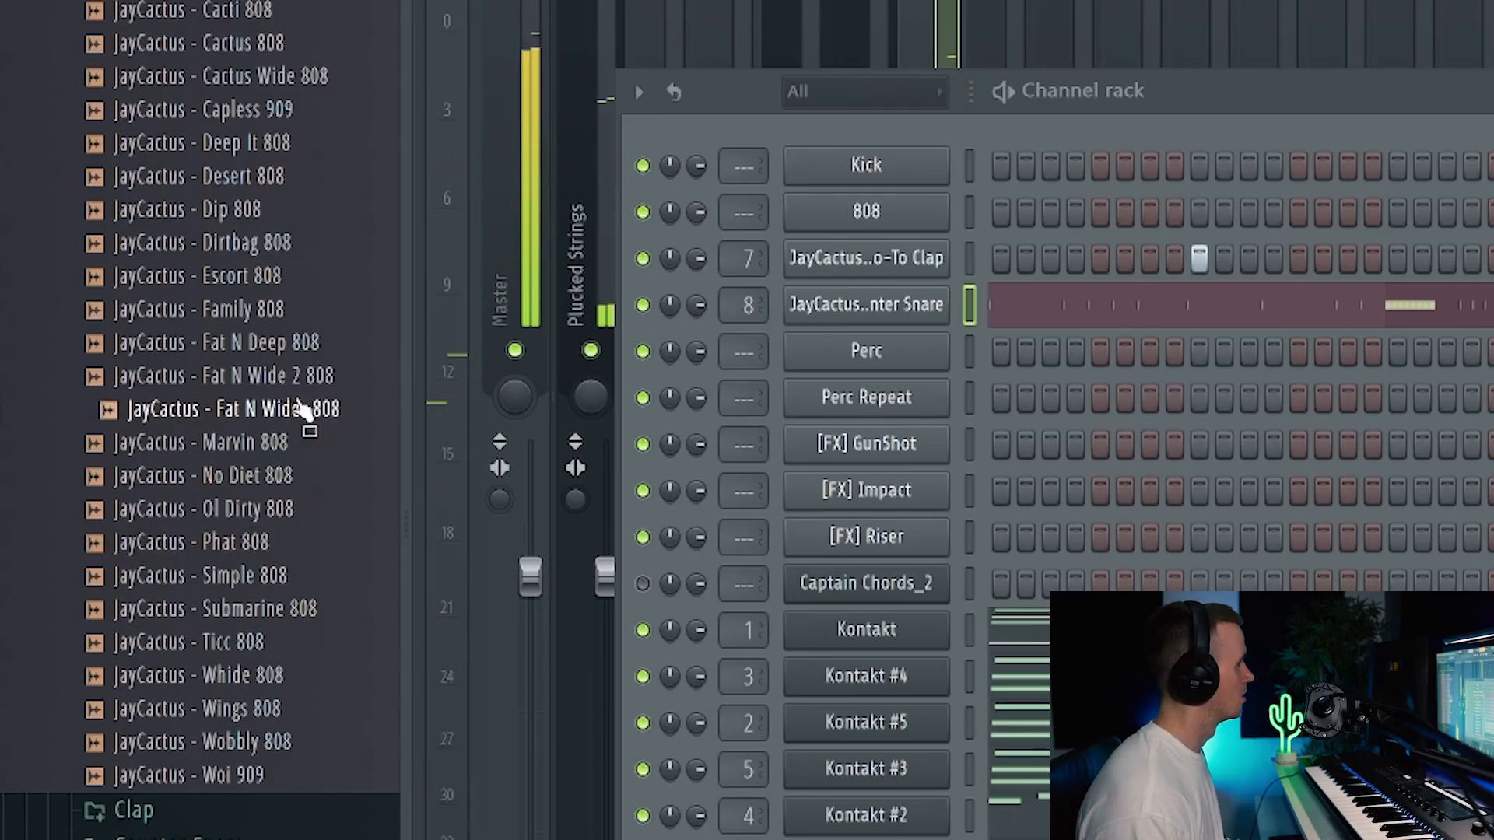
Step: Audition the Marvin, Ol Dirty and Phat 808 samples and load Phat 808 onto the 808 channel
left_click(289, 442)
left_click(283, 508)
left_click(277, 542)
left_click_drag(260, 554, 907, 222)
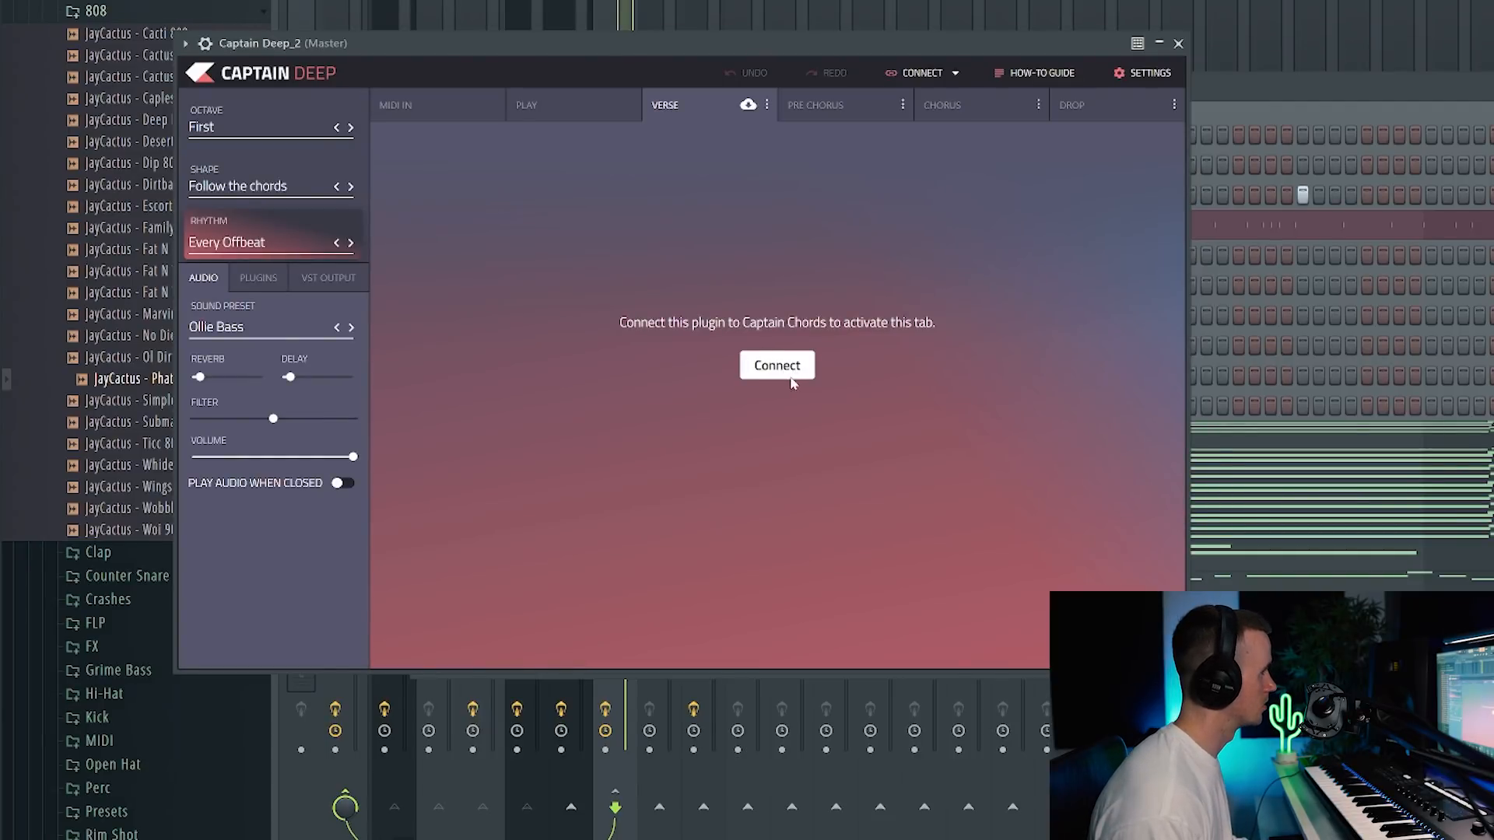
Step: Connect Captain Deep to Captain Chords and browse the bass rhythms from On Every Beat to Filtered
left_click(769, 369)
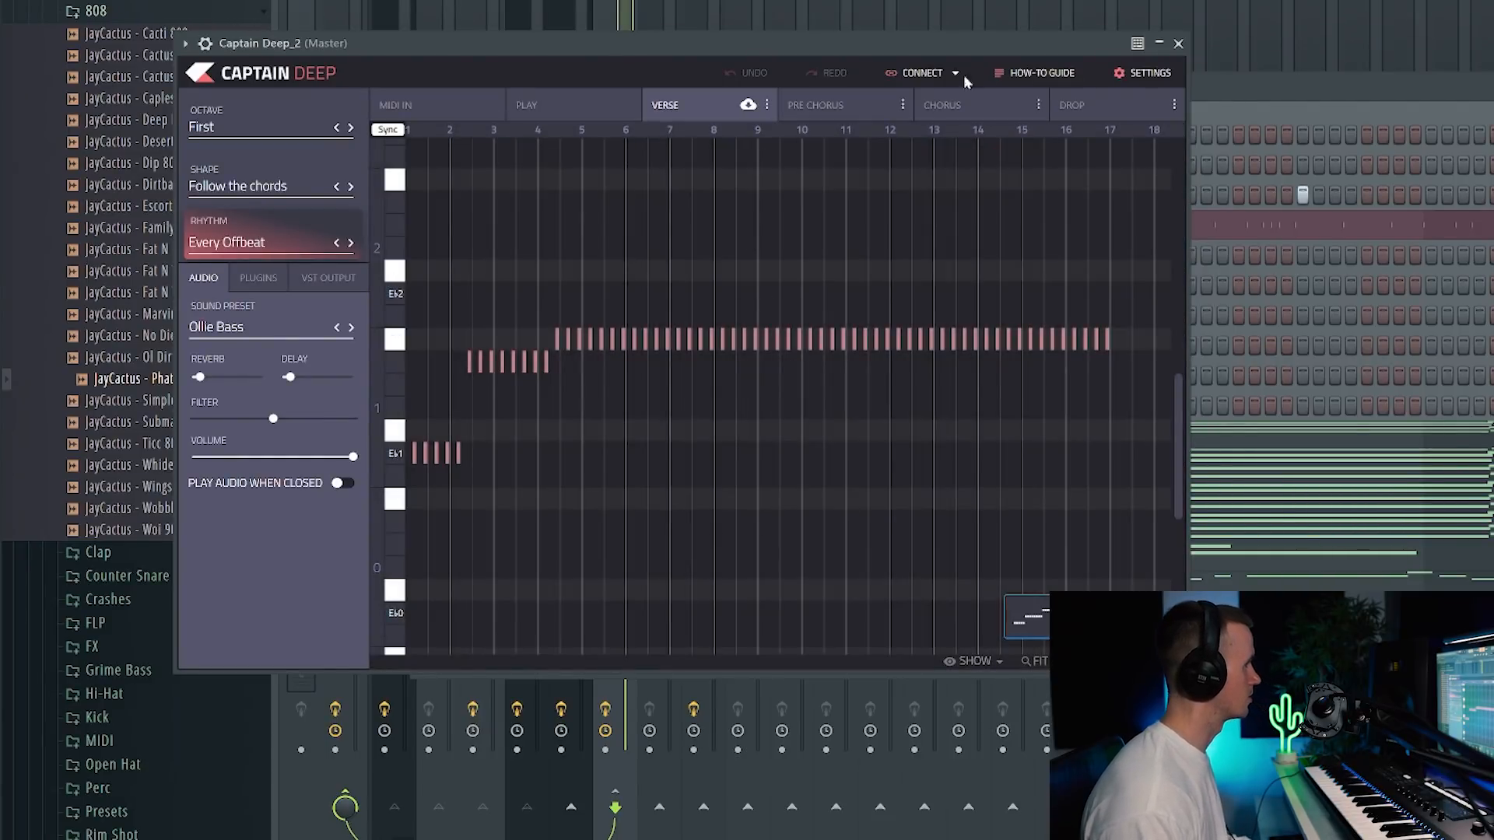
left_click(338, 244)
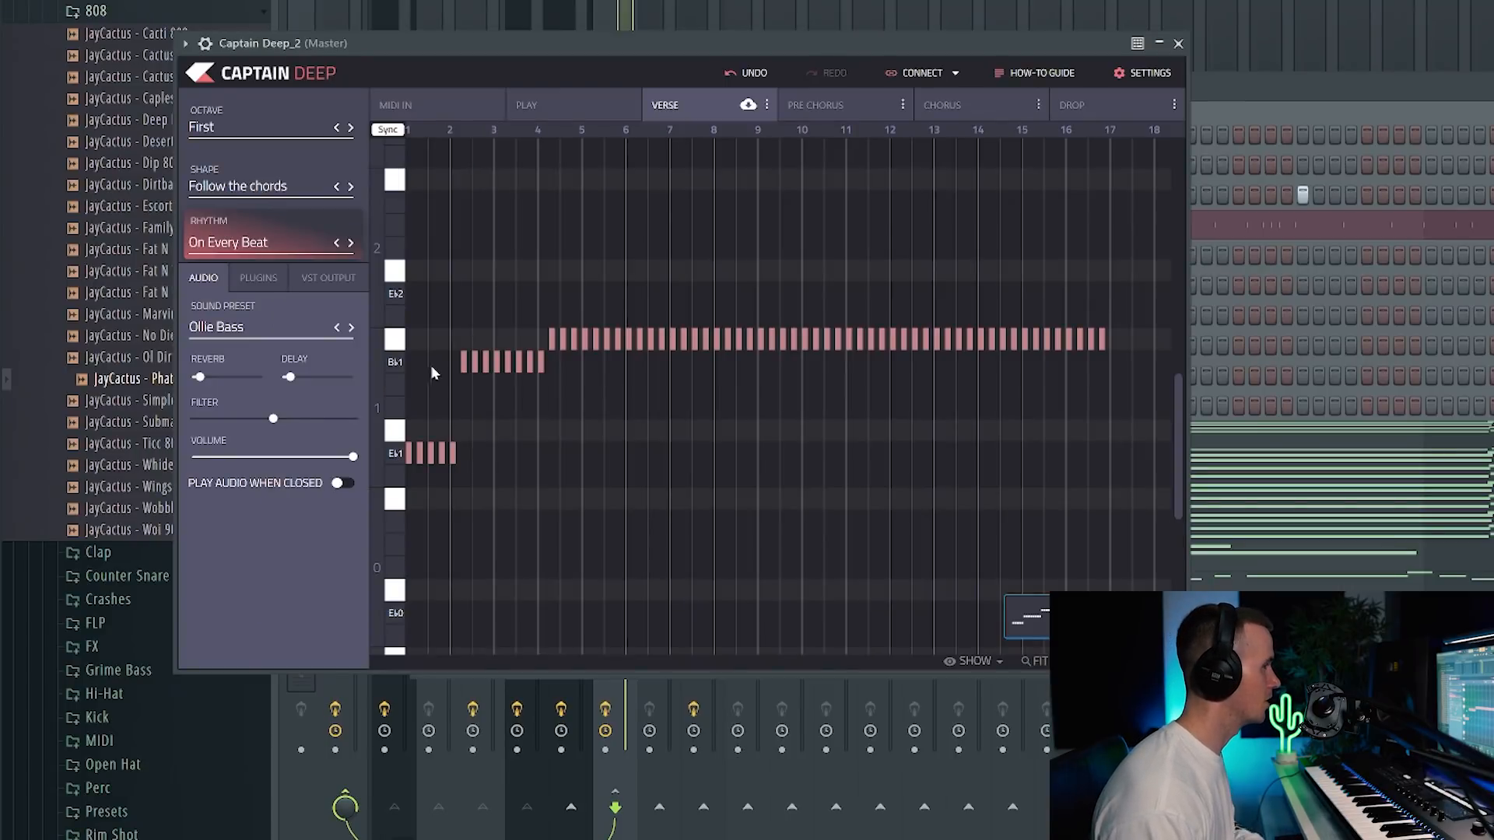
left_click(350, 243)
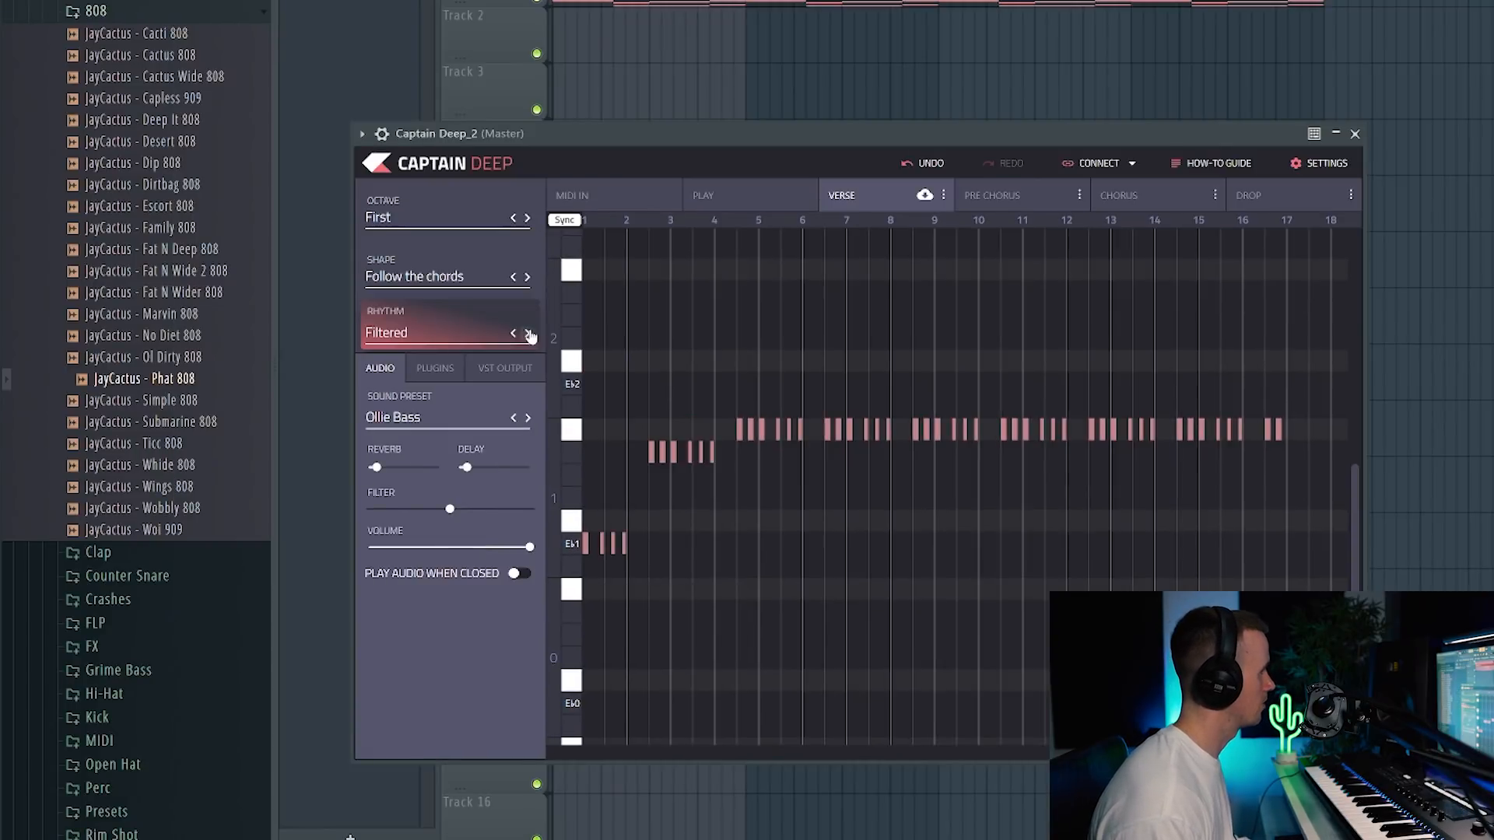
Step: Step through further bass rhythms, including Fourth Missing and French, and audition them by playback
left_click(528, 334)
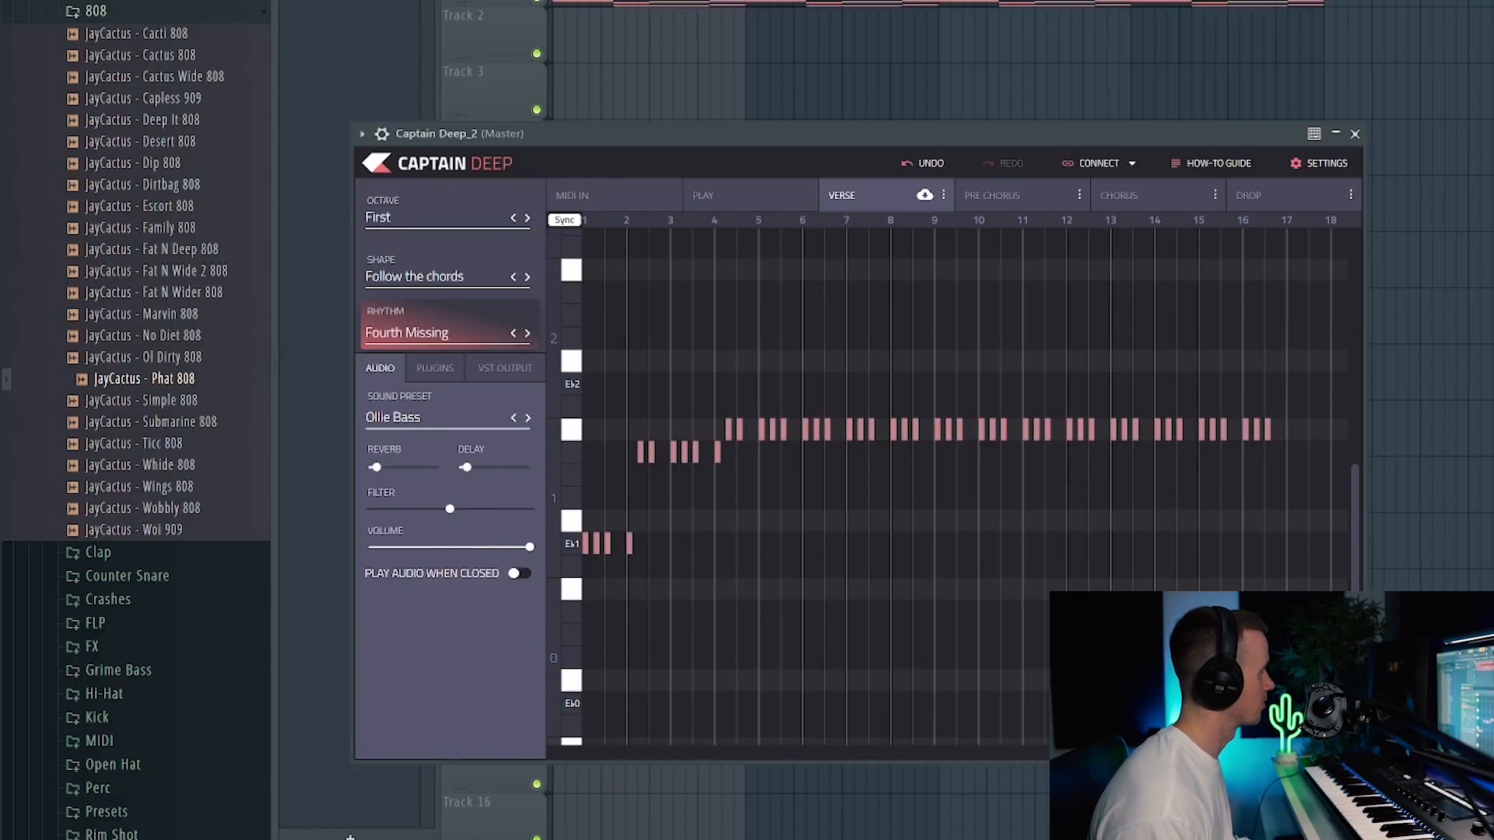
left_click(527, 333)
left_click(528, 334)
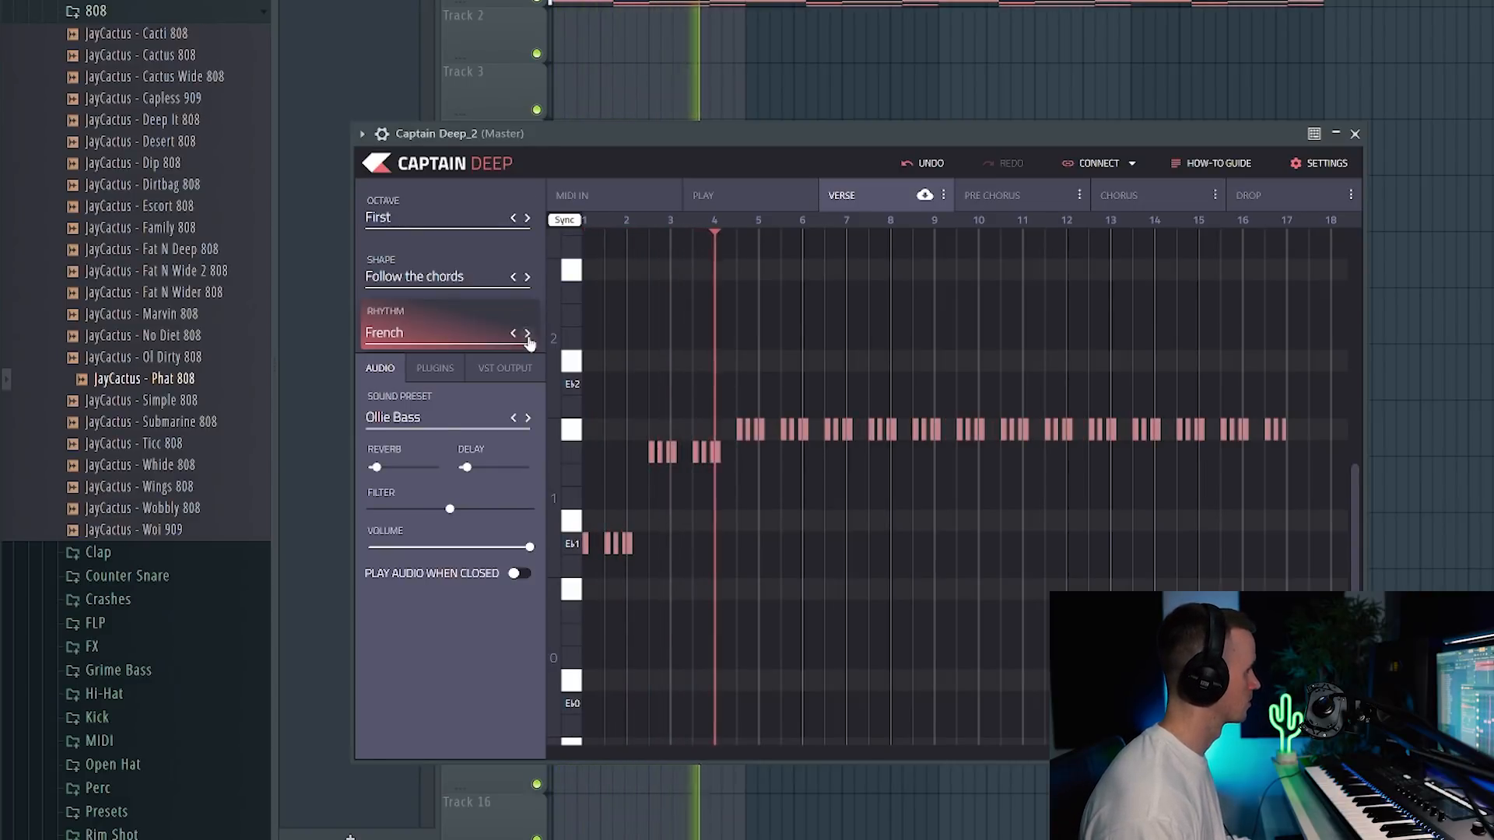
key("space")
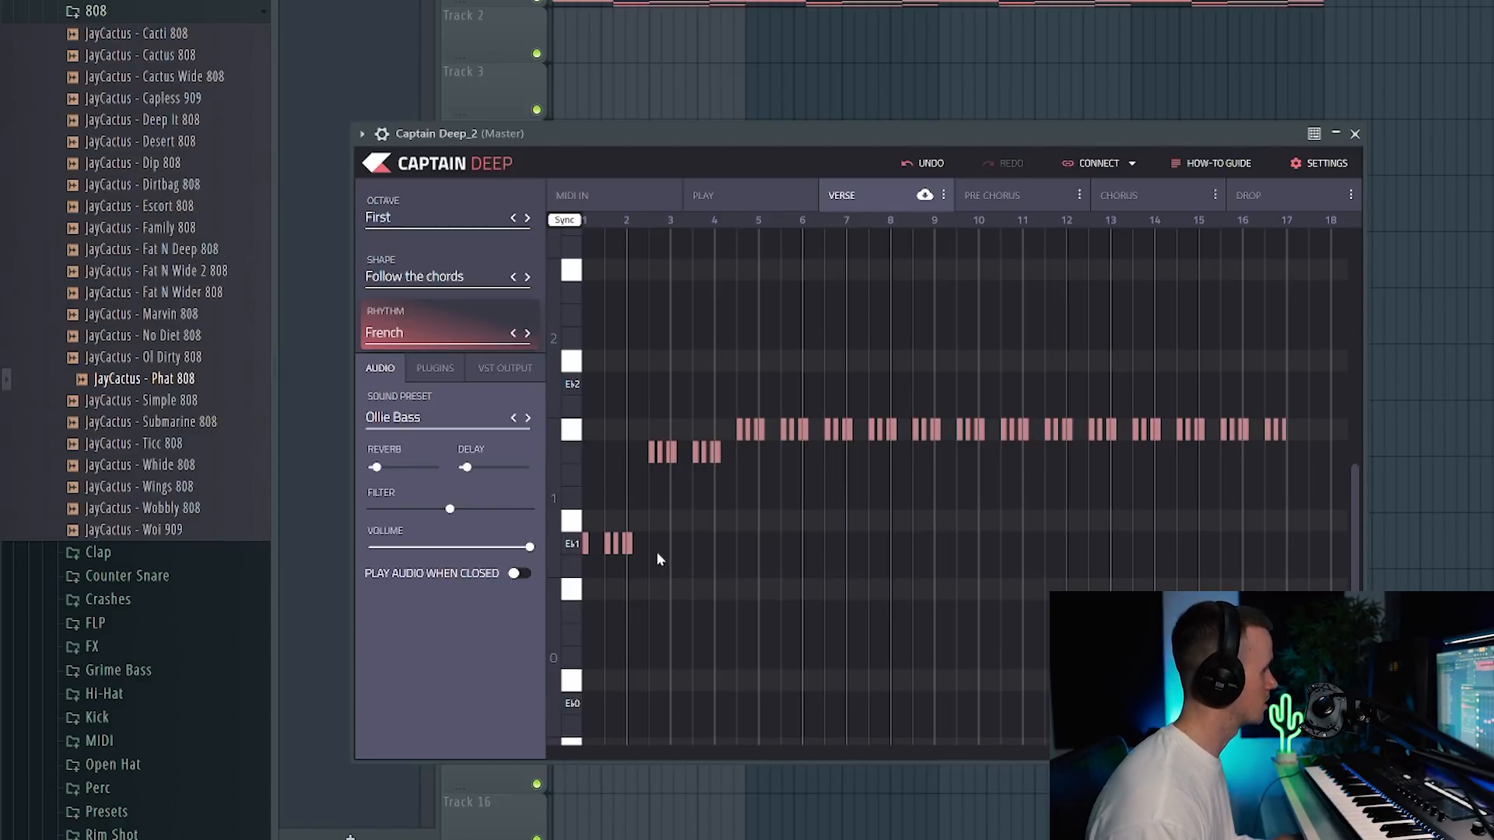
left_click(526, 333)
key("space")
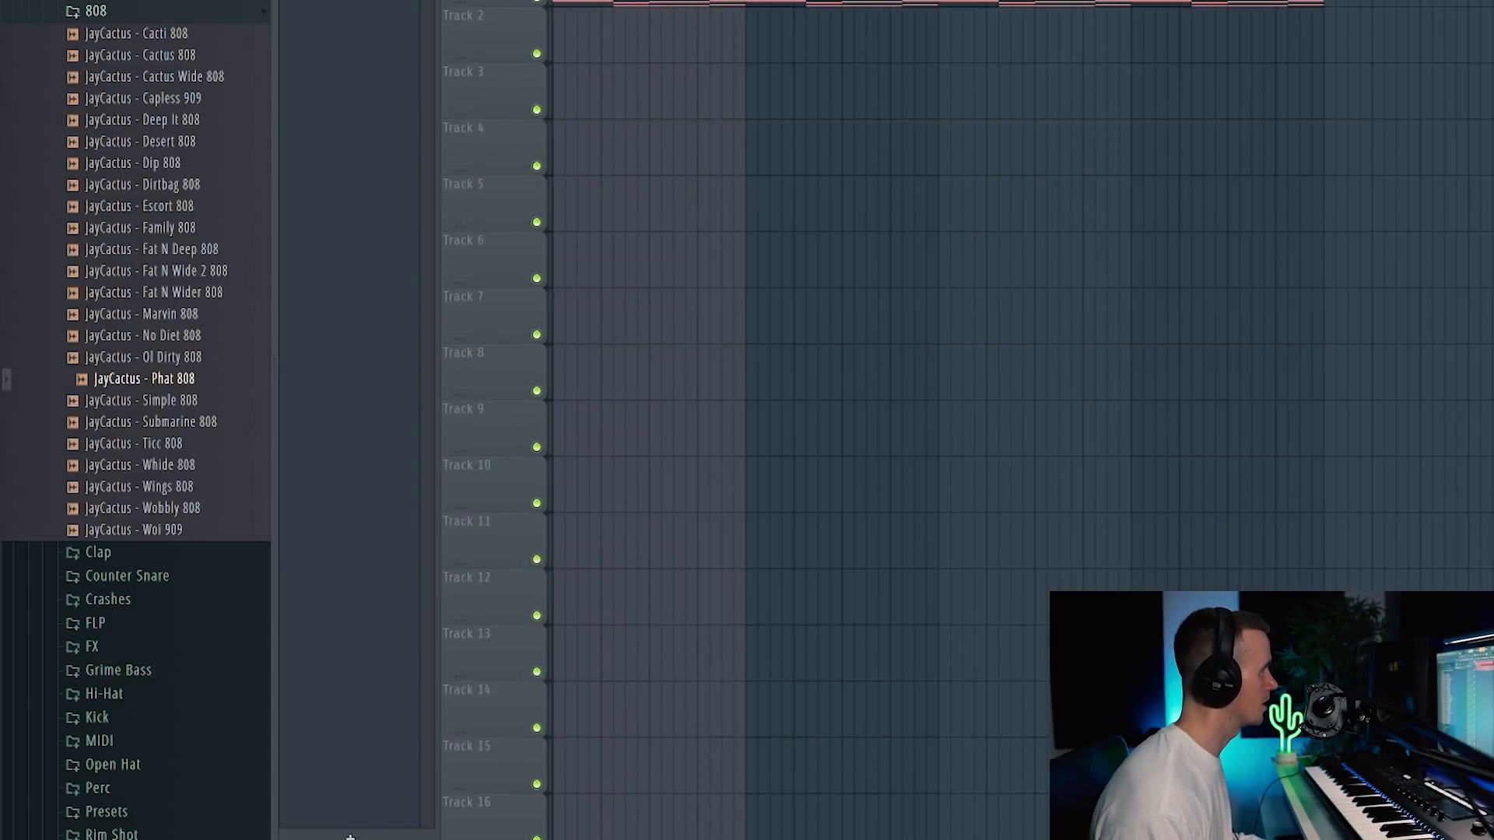
Step: Show the bass notes in the 808 channel's piano roll and raise them all by two octaves
key("F6")
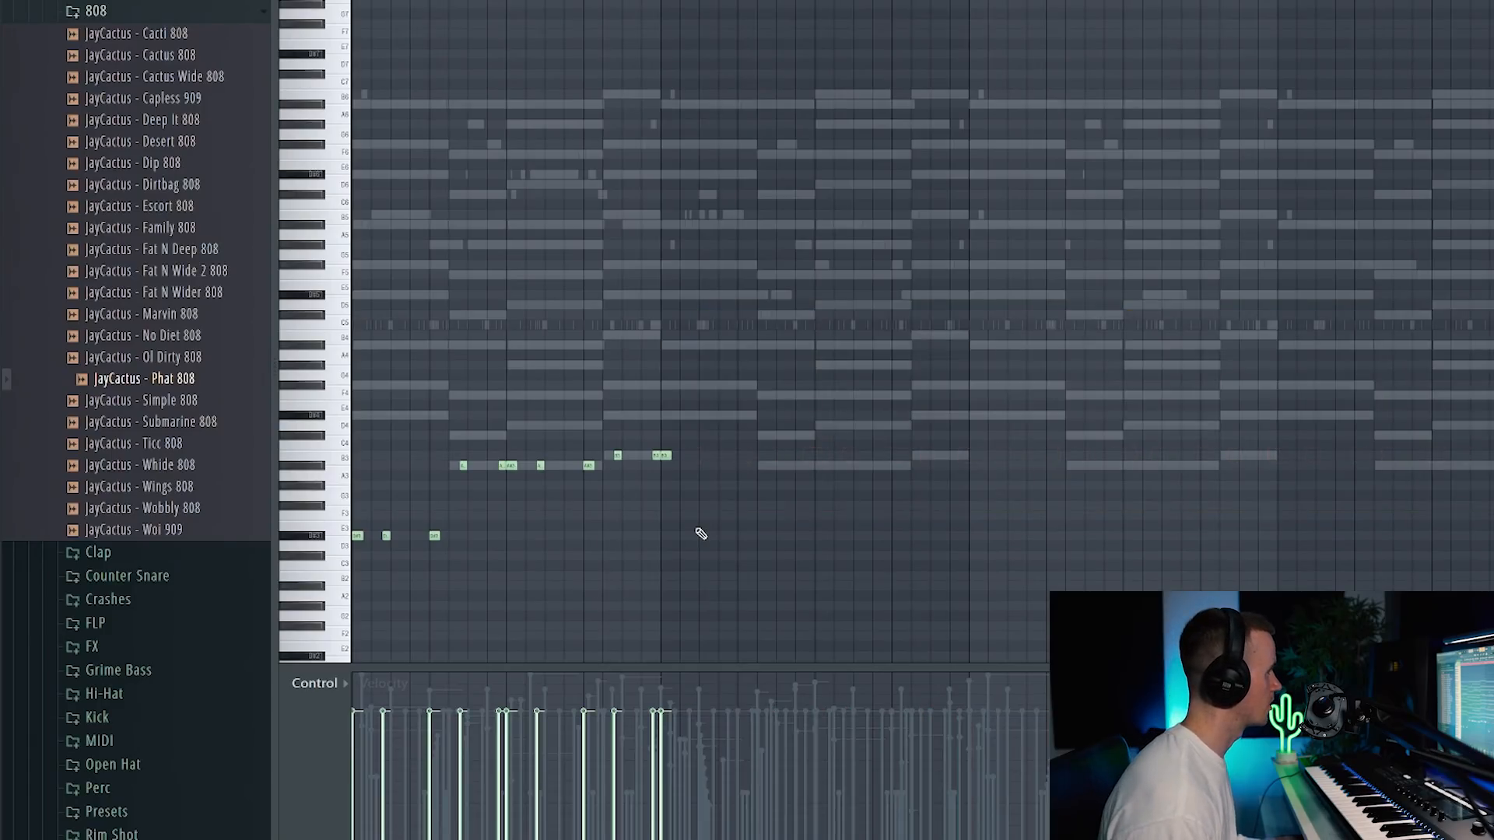
scroll(356, 554, "up", 3)
key("ctrl+a")
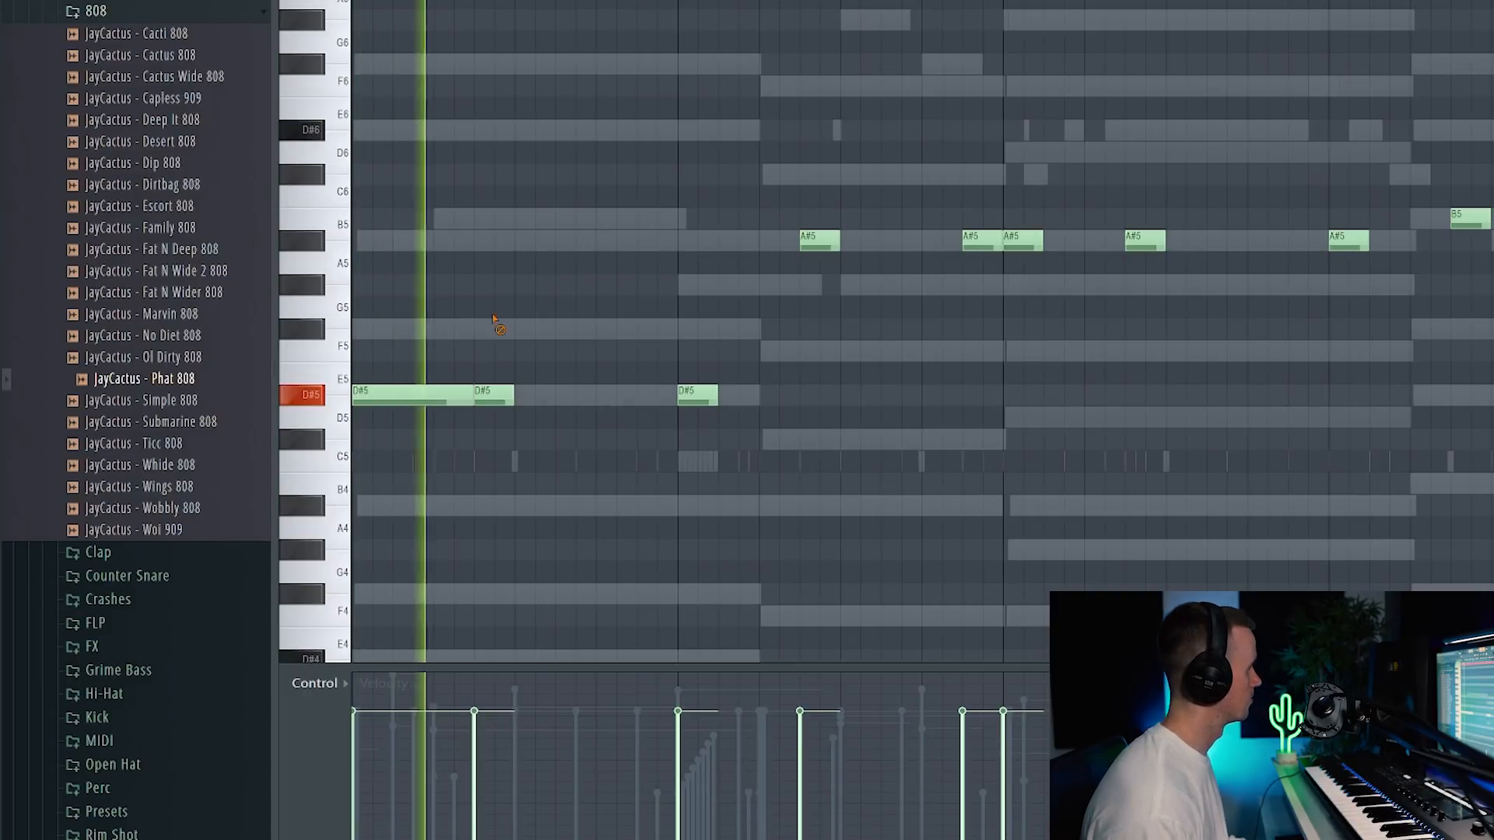
Step: Extend the second D#5 bass note to bar 2, remove the third, and add A#4, short A#5, F5 and C#5 notes, checking by playback
left_click_drag(517, 403, 675, 416)
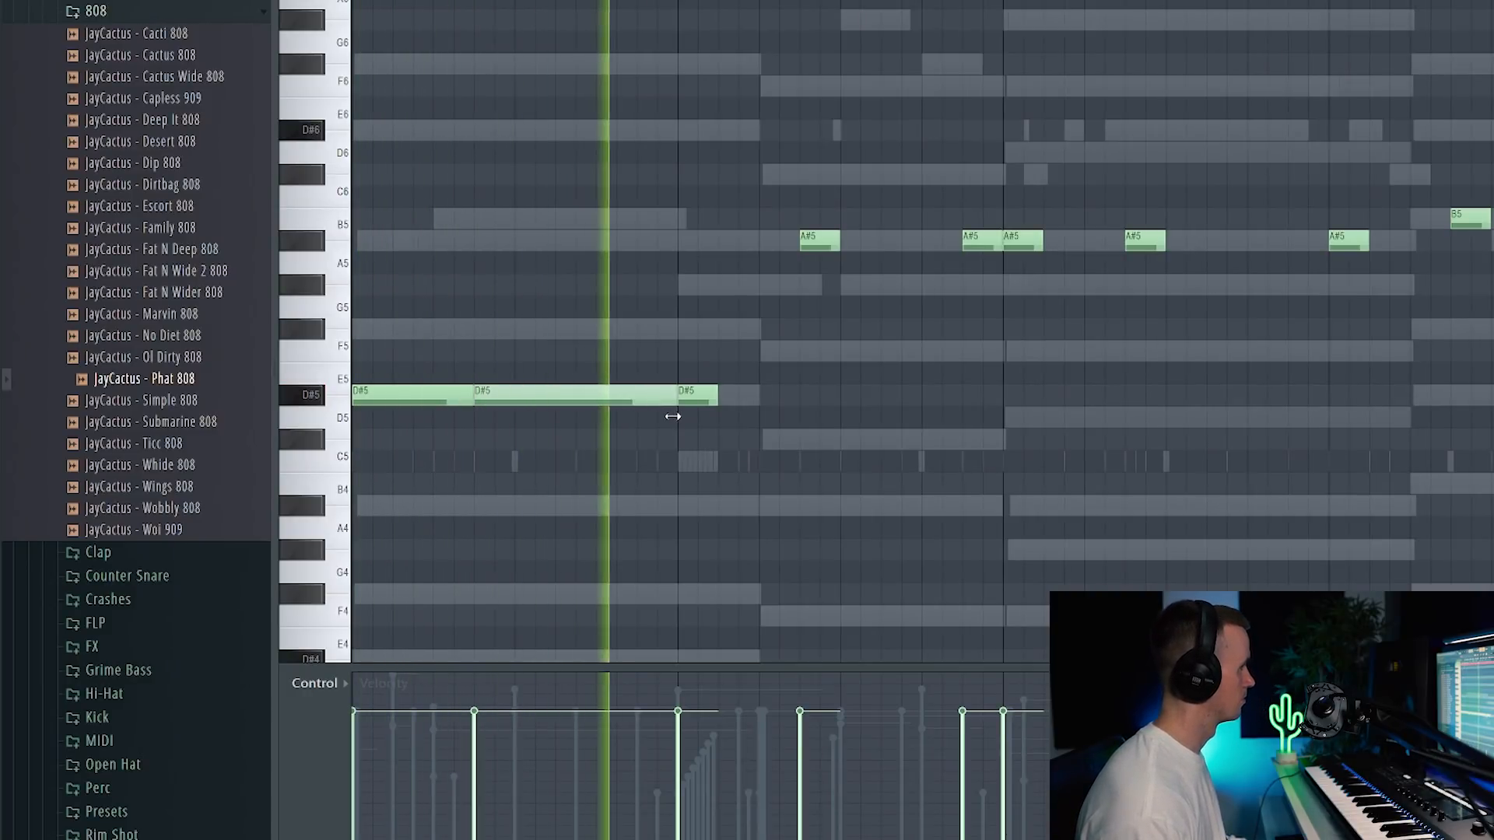
key("space")
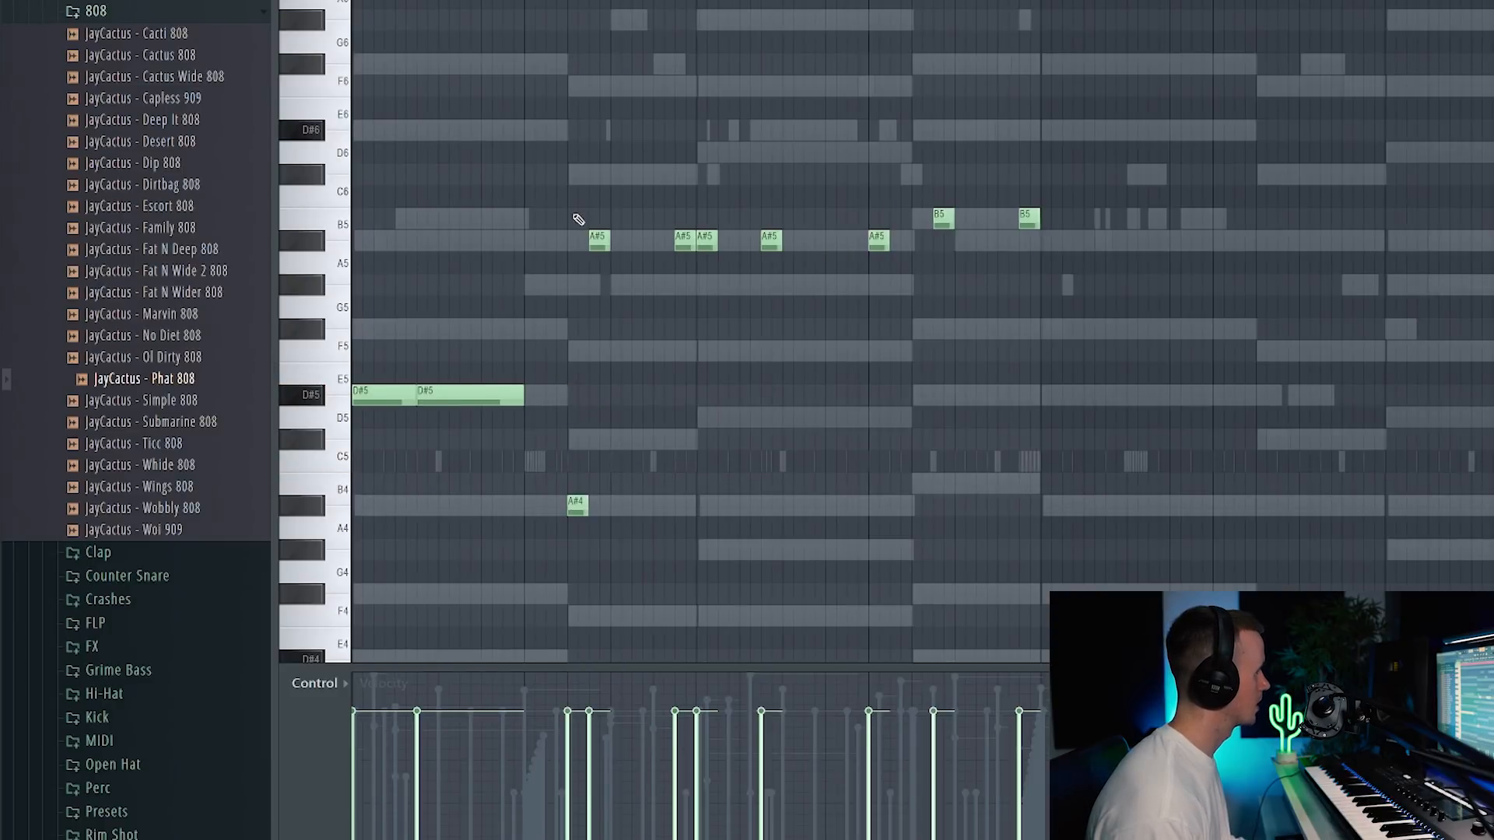
left_click_drag(581, 224, 584, 251)
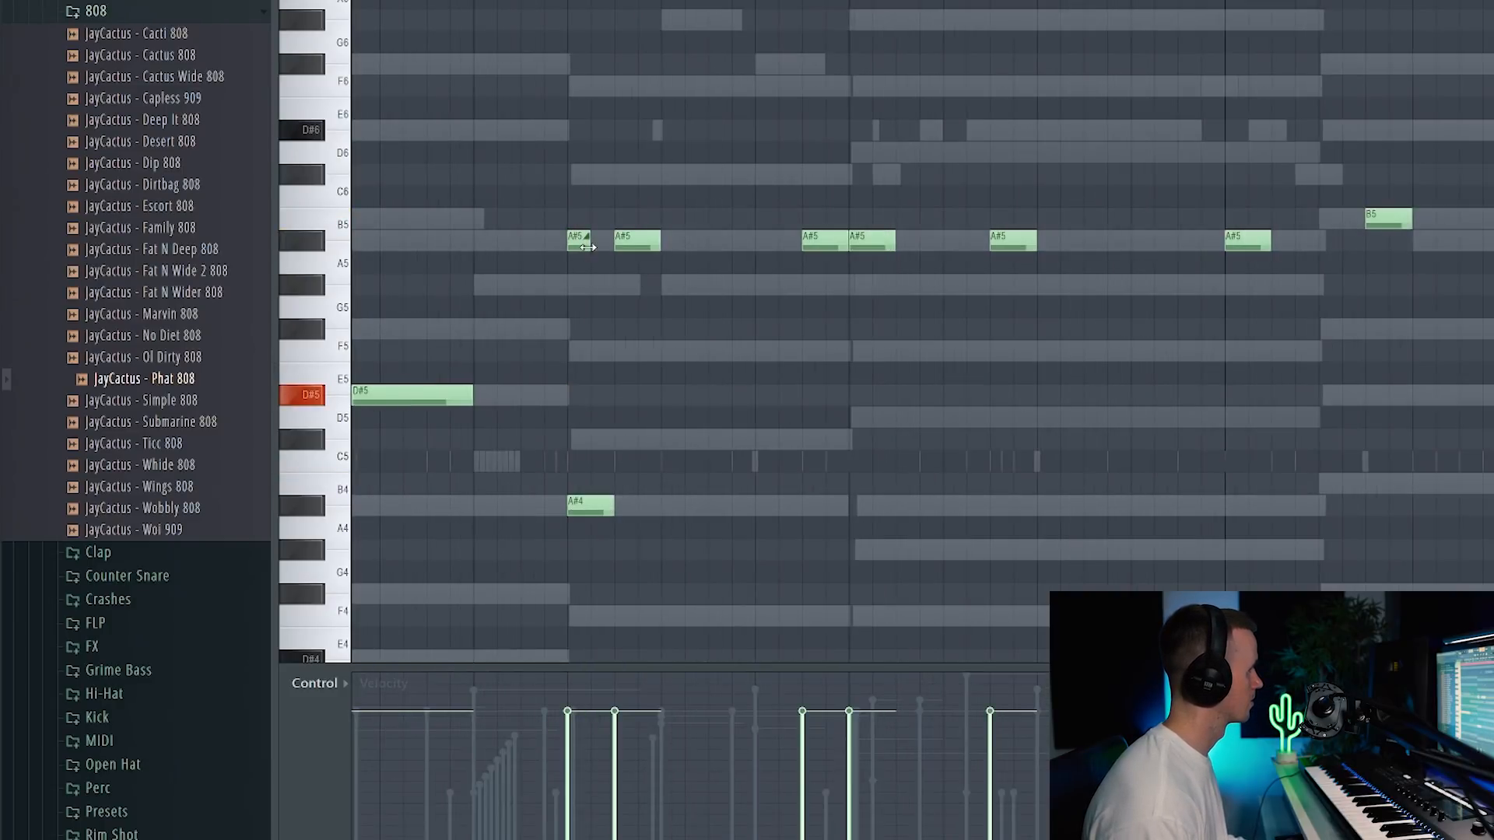
key("space")
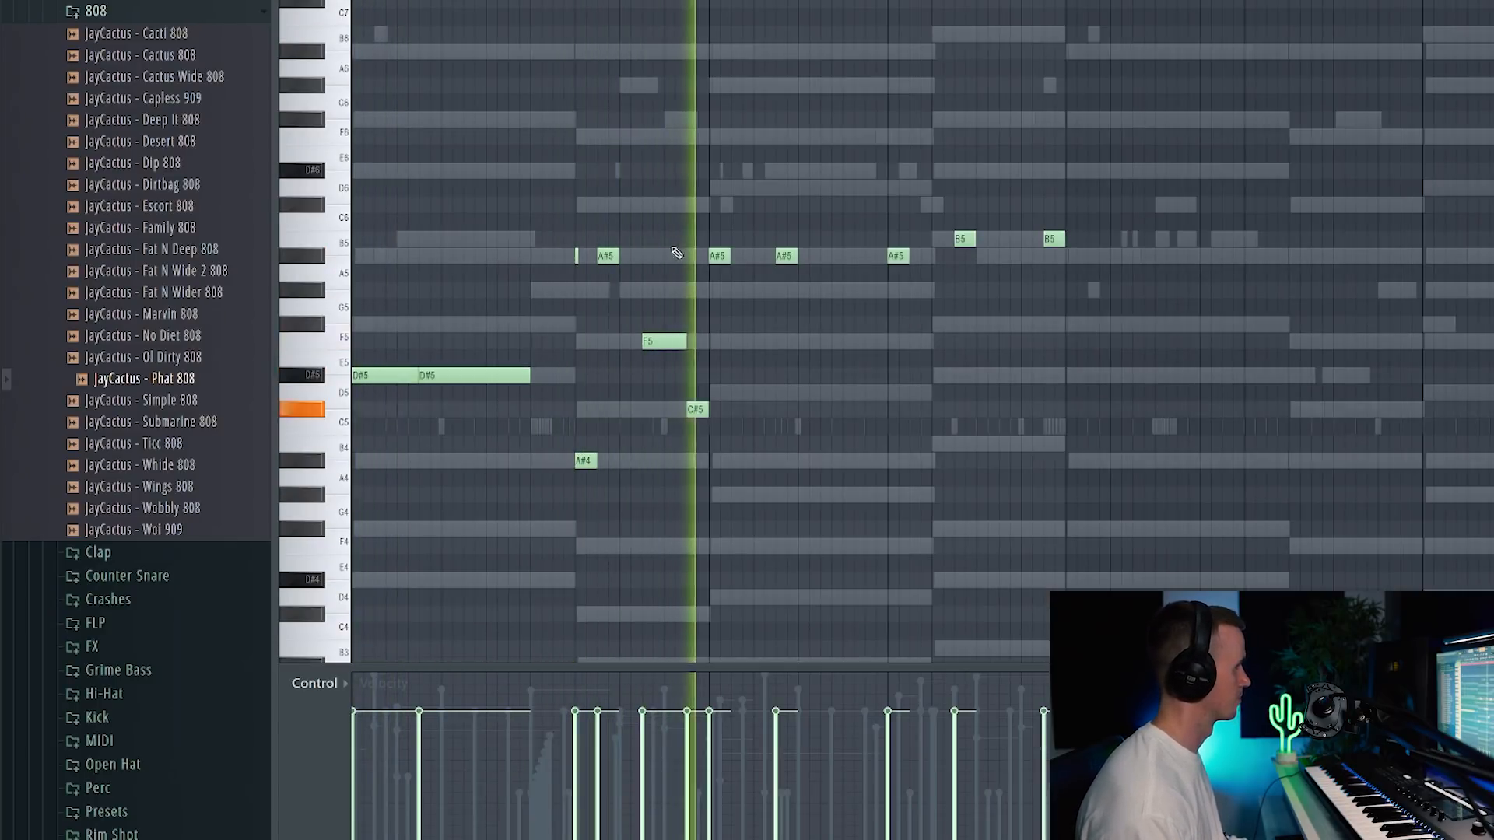
key("space")
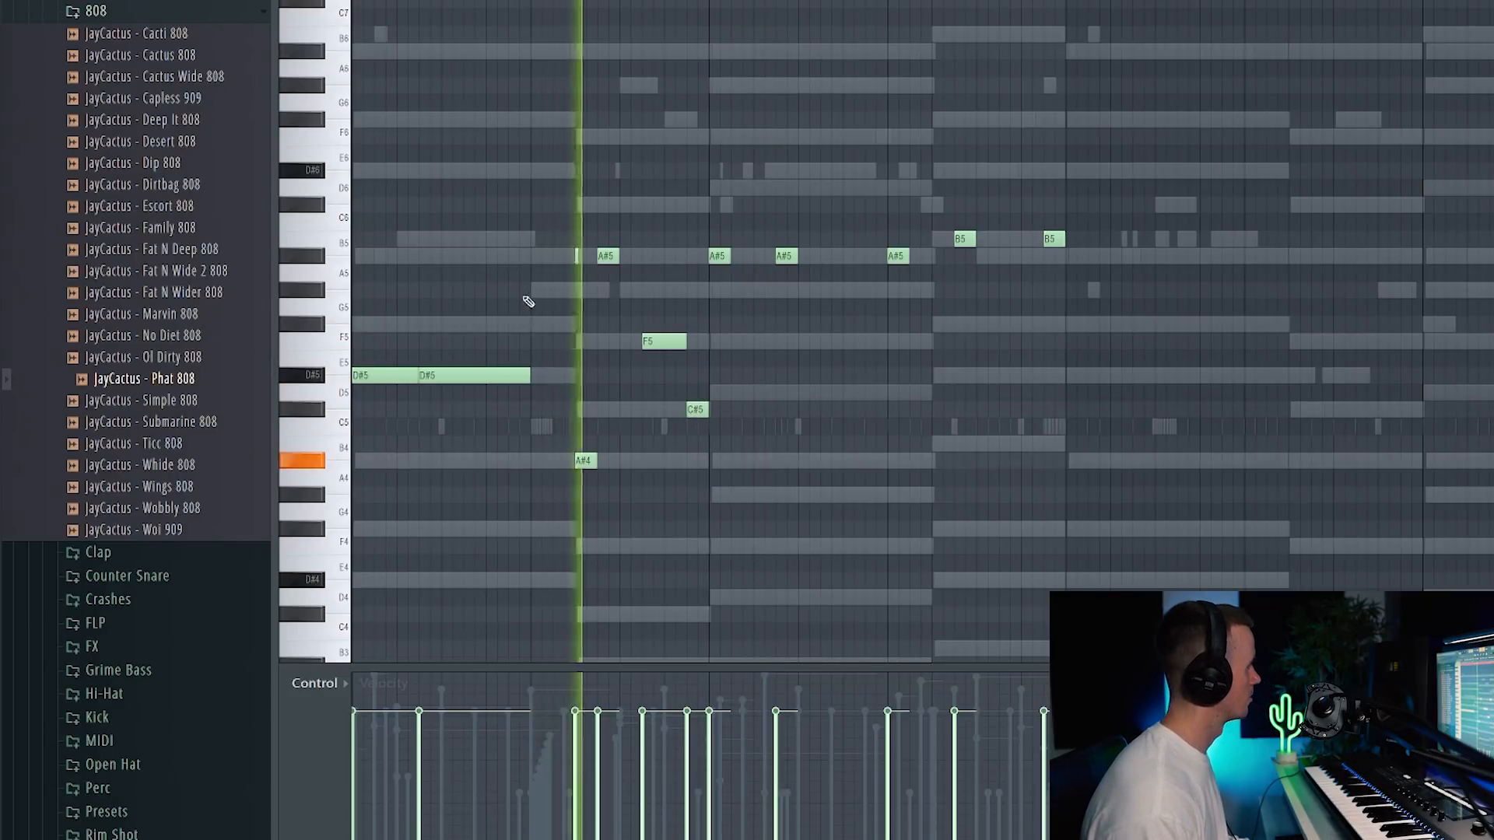
key("space")
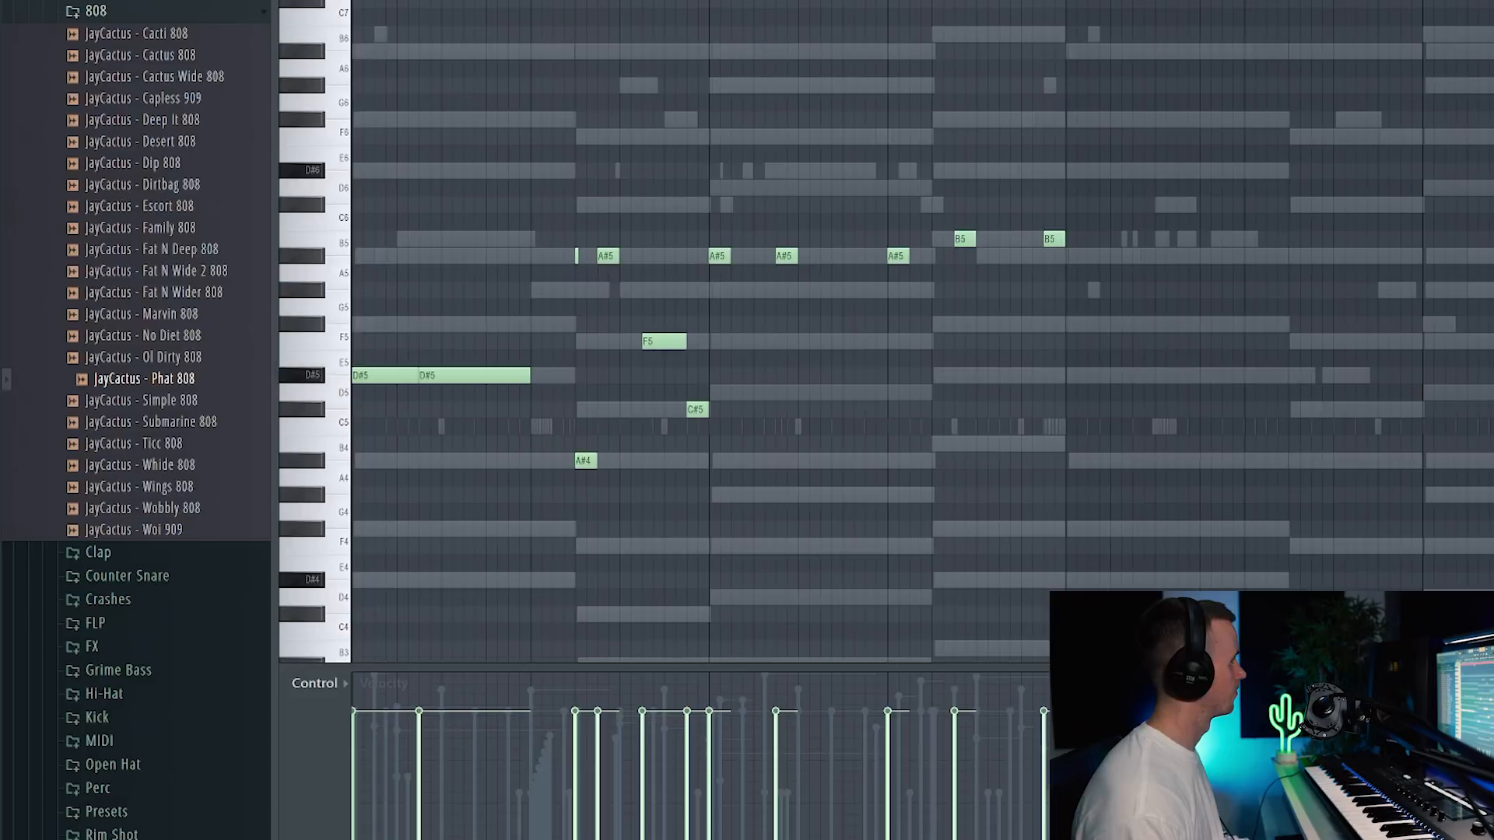
Step: Copy the A#4 bass note with its A#5 slide after the longer F5 note, extend it to B4 and add an F5 slide
key("space")
scroll(666, 347, "up", 3)
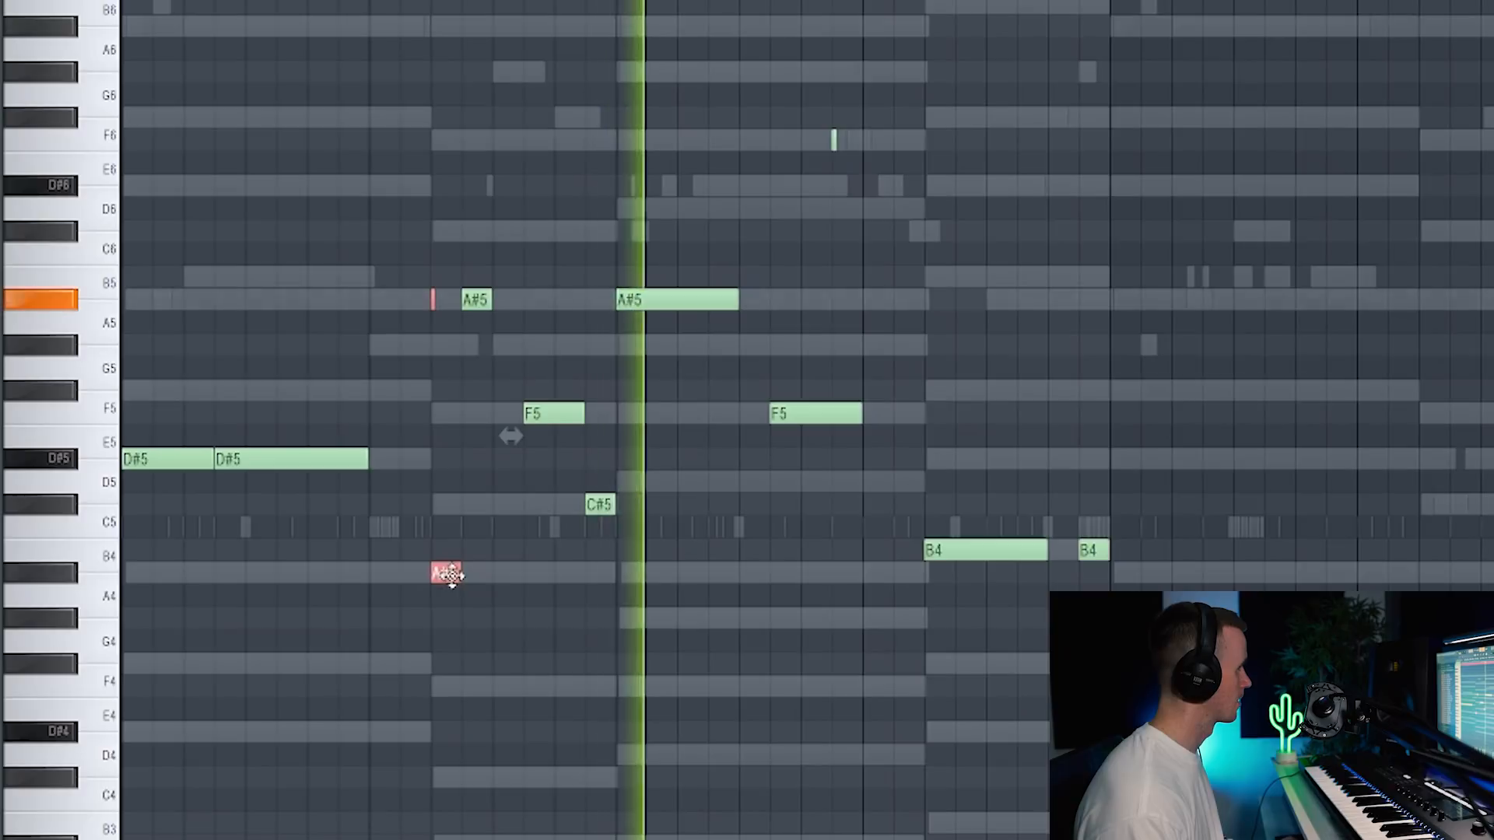
left_click_drag(447, 577, 887, 594)
scroll(944, 494, "up", 2)
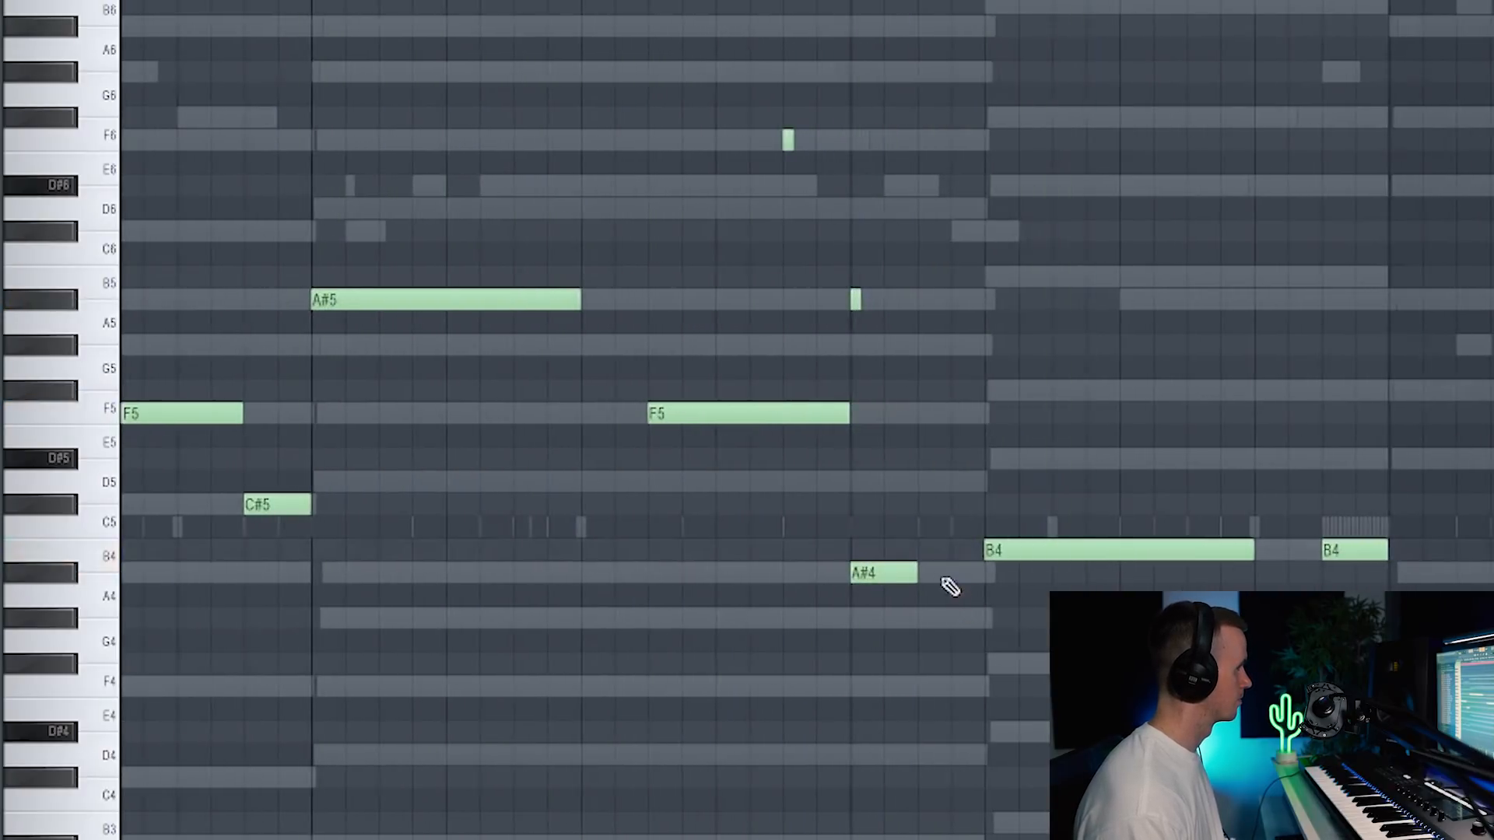
left_click_drag(918, 574, 987, 576)
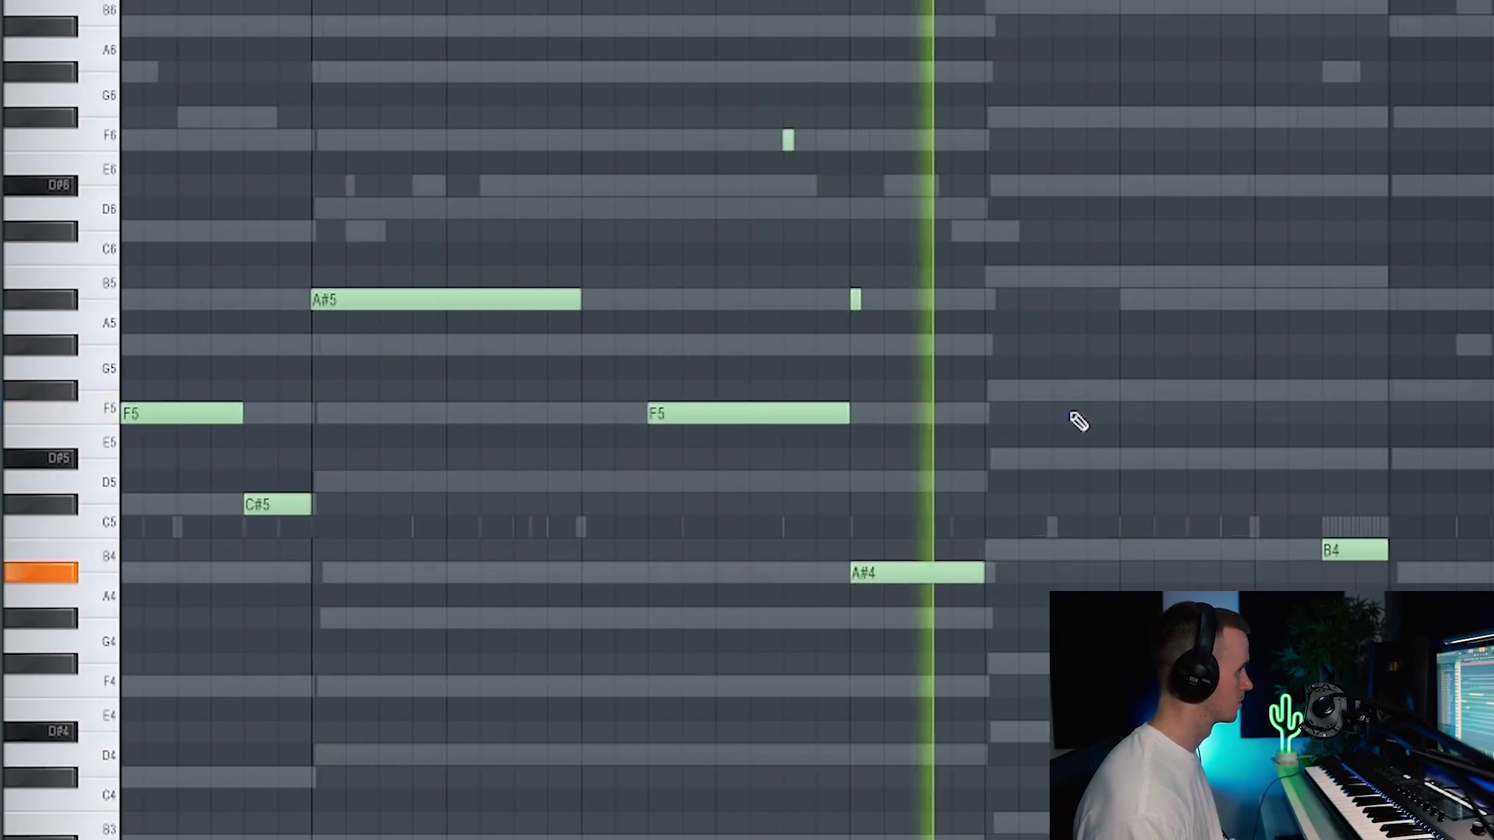
key("space")
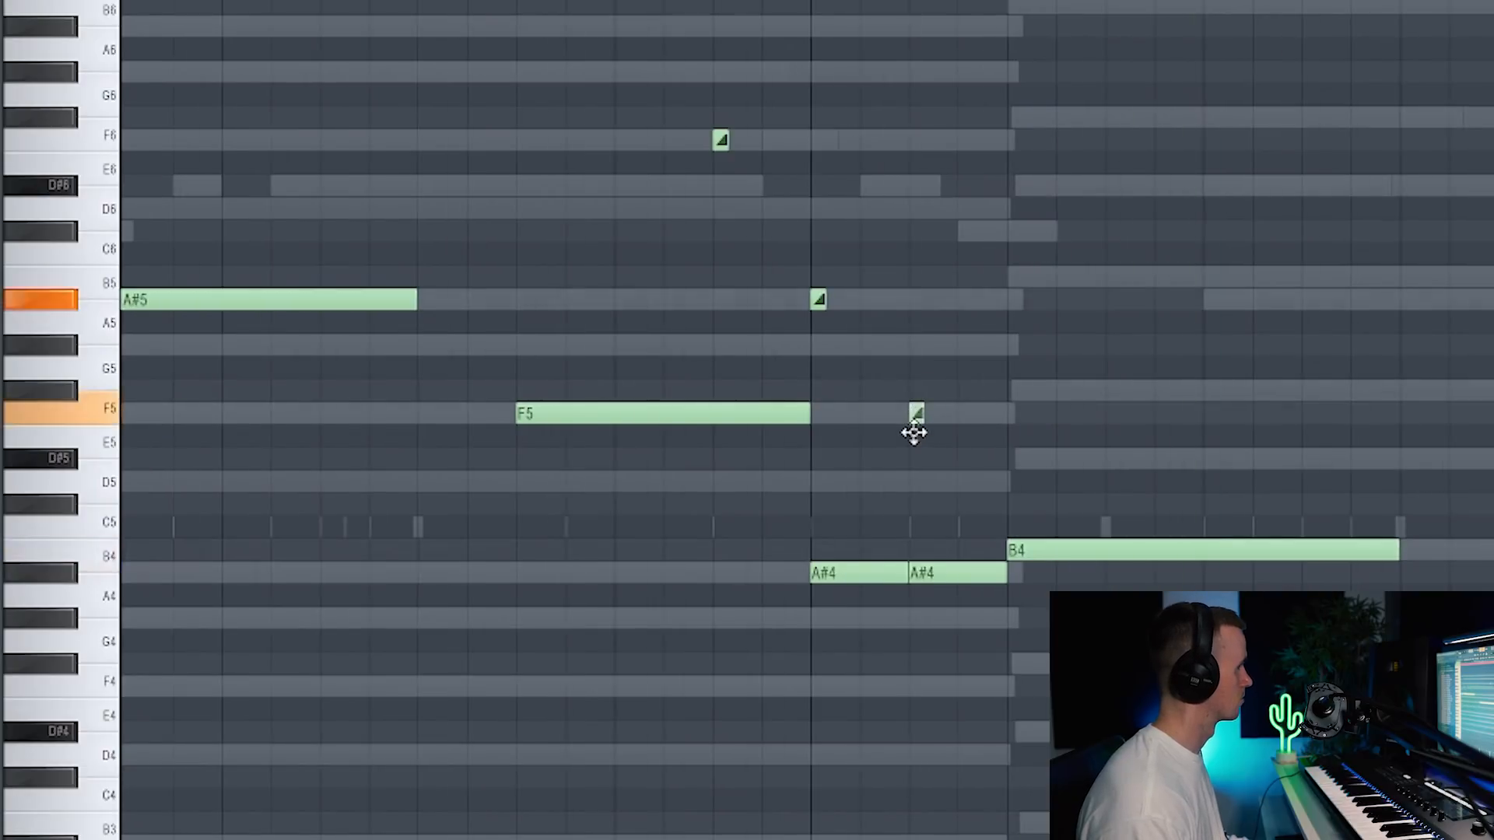
key("space")
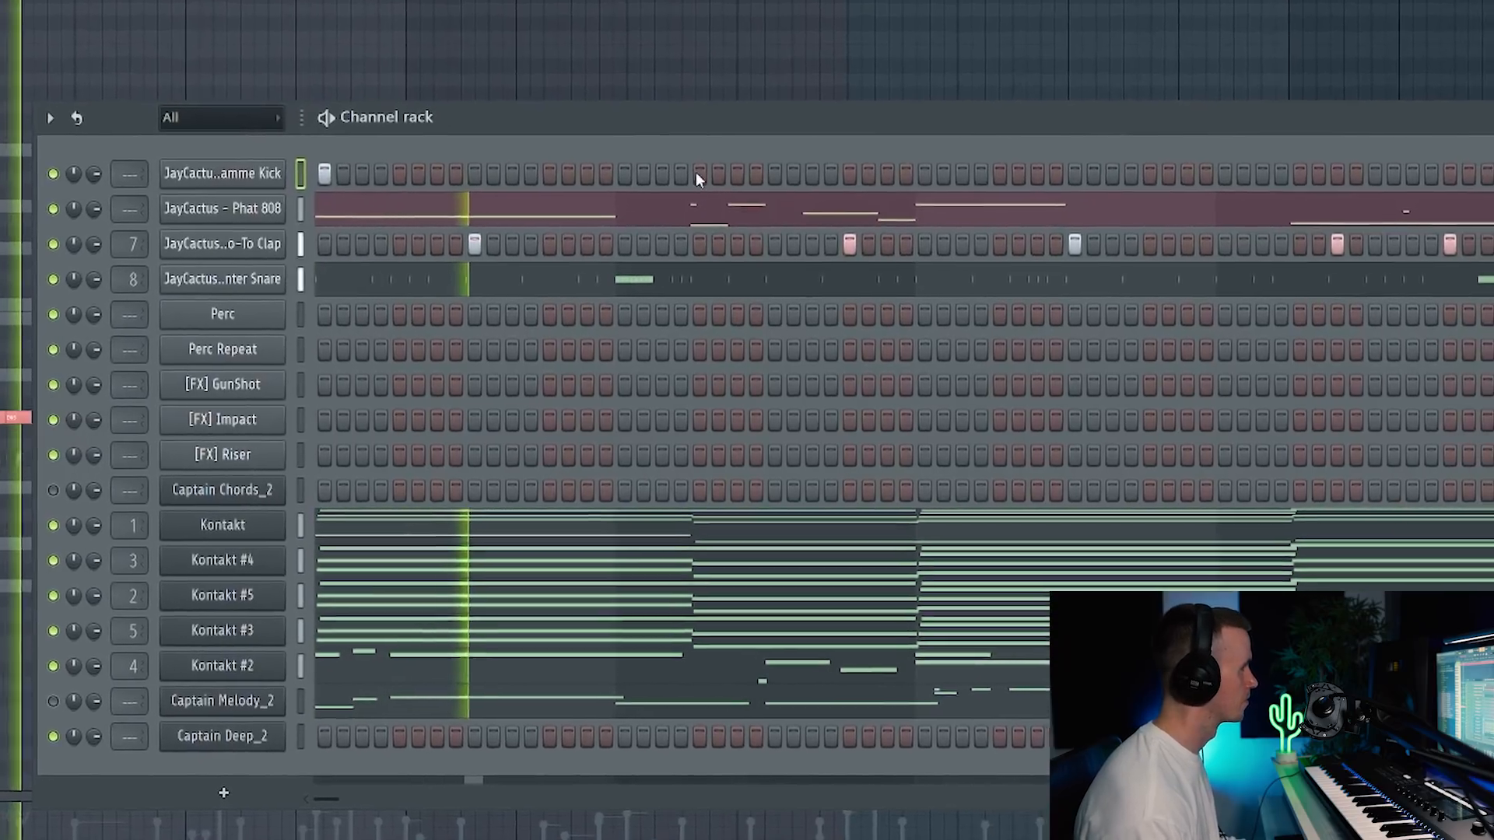
Step: Program kick hits on steps 21, 23, 33, 53 and 59 of the kick channel during playback
left_click(752, 180)
left_click(788, 180)
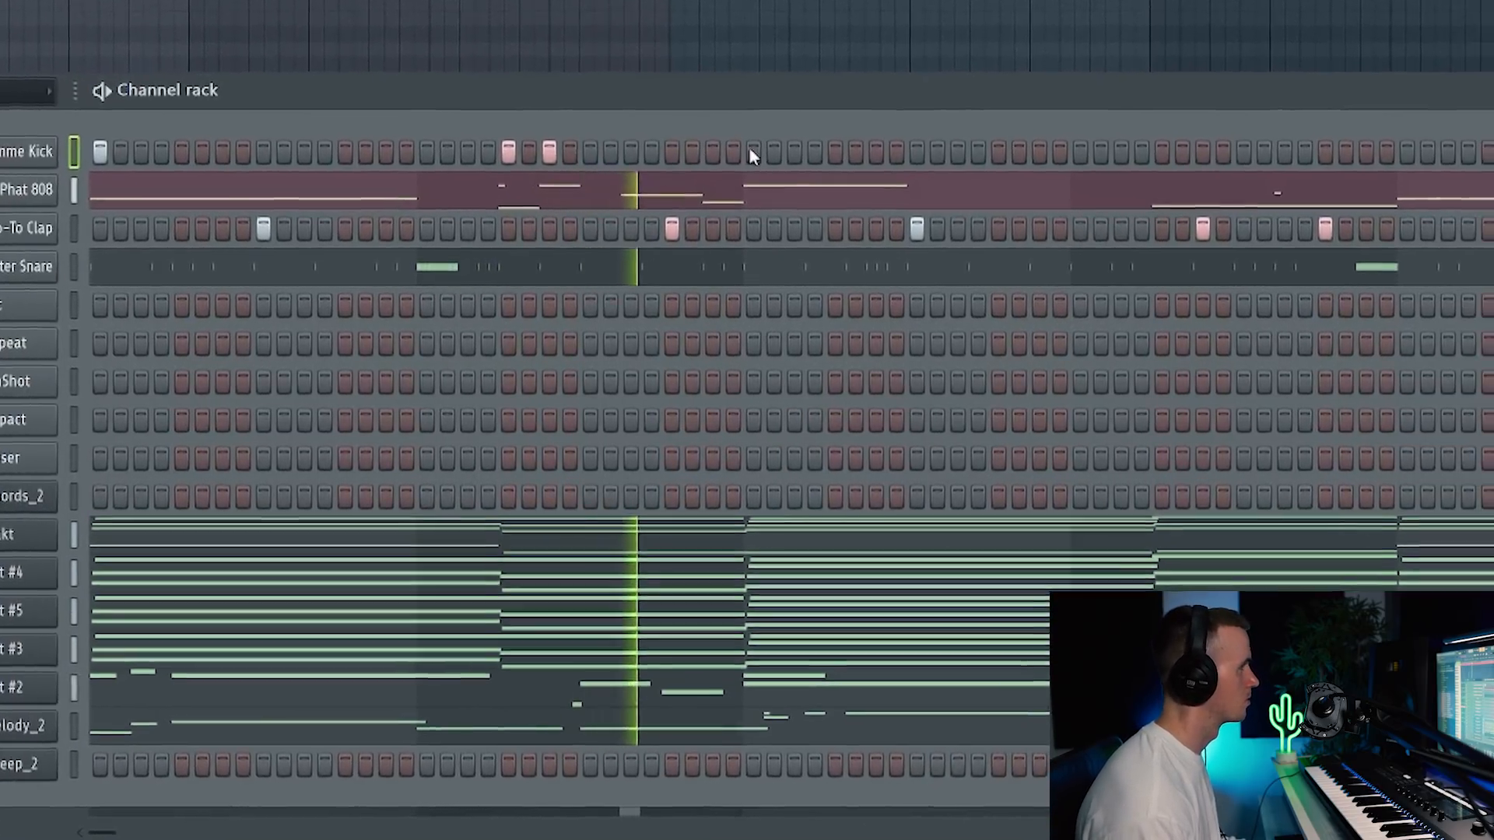
left_click(796, 157)
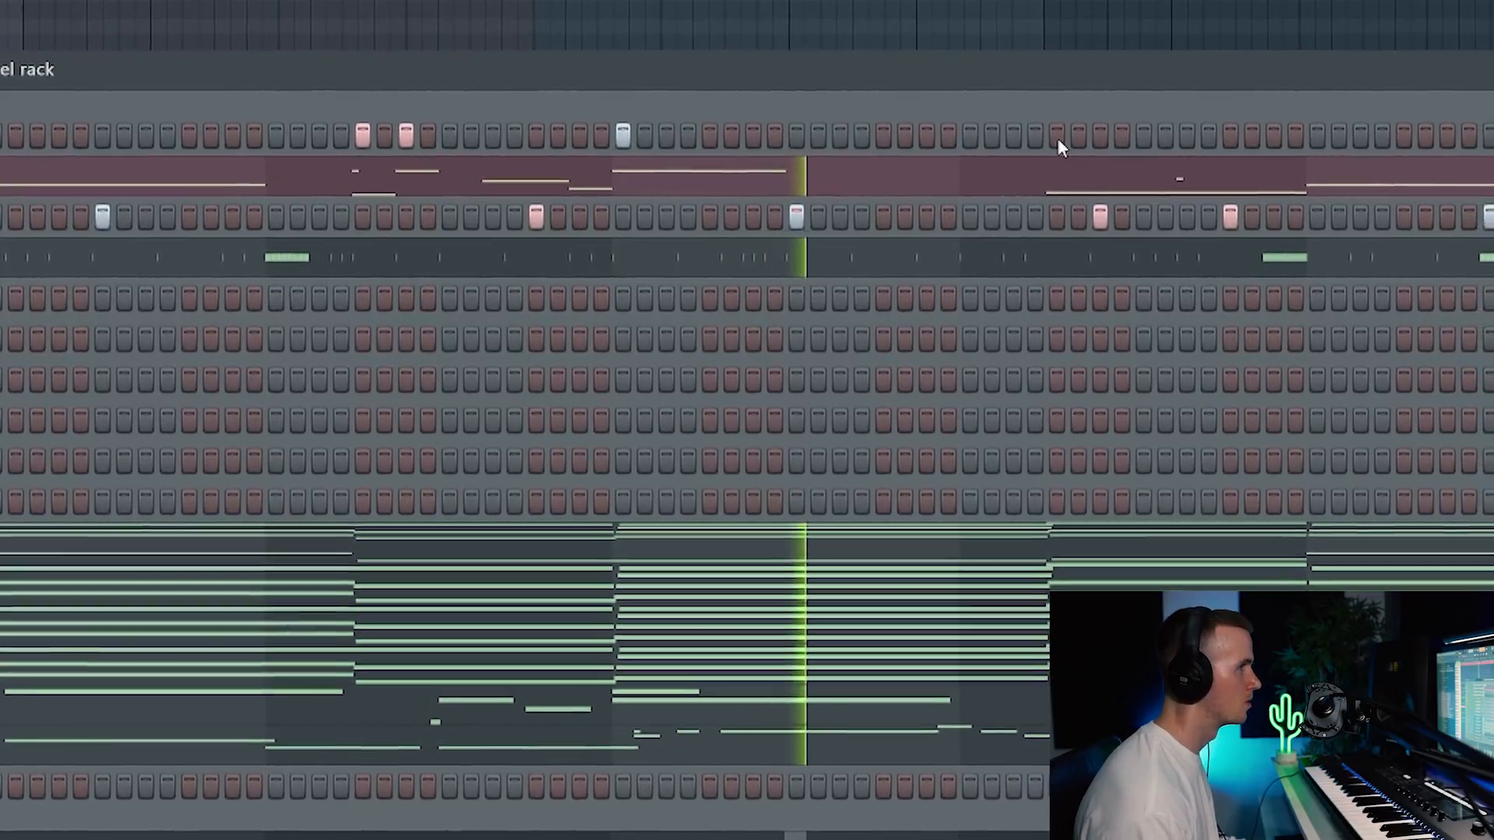
left_click(1057, 137)
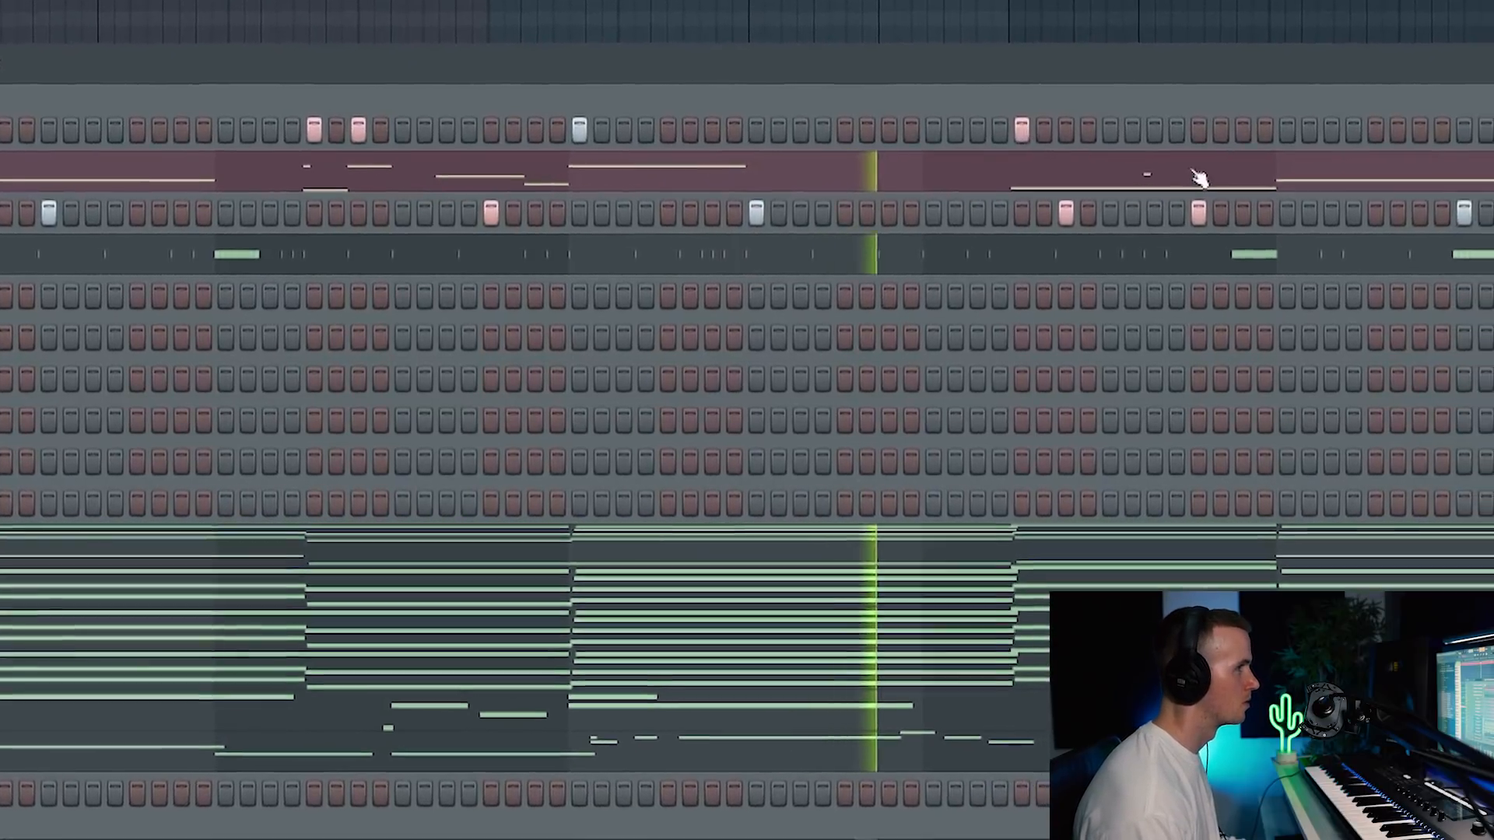
left_click(1187, 136)
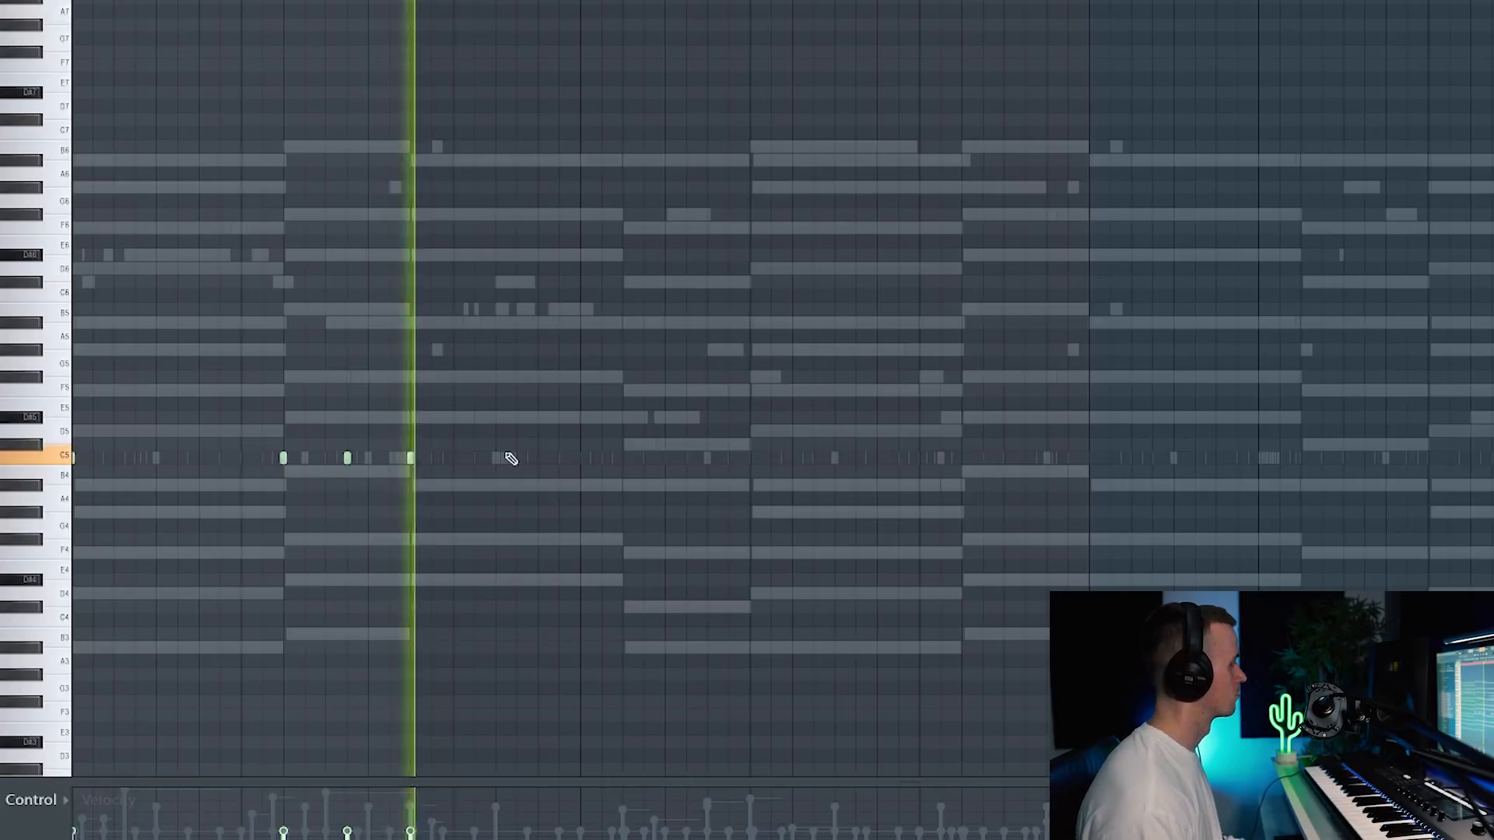
Step: Extend the kick pattern through bars 5 to 8 with additional C5 notes in its piano roll
left_click(623, 459)
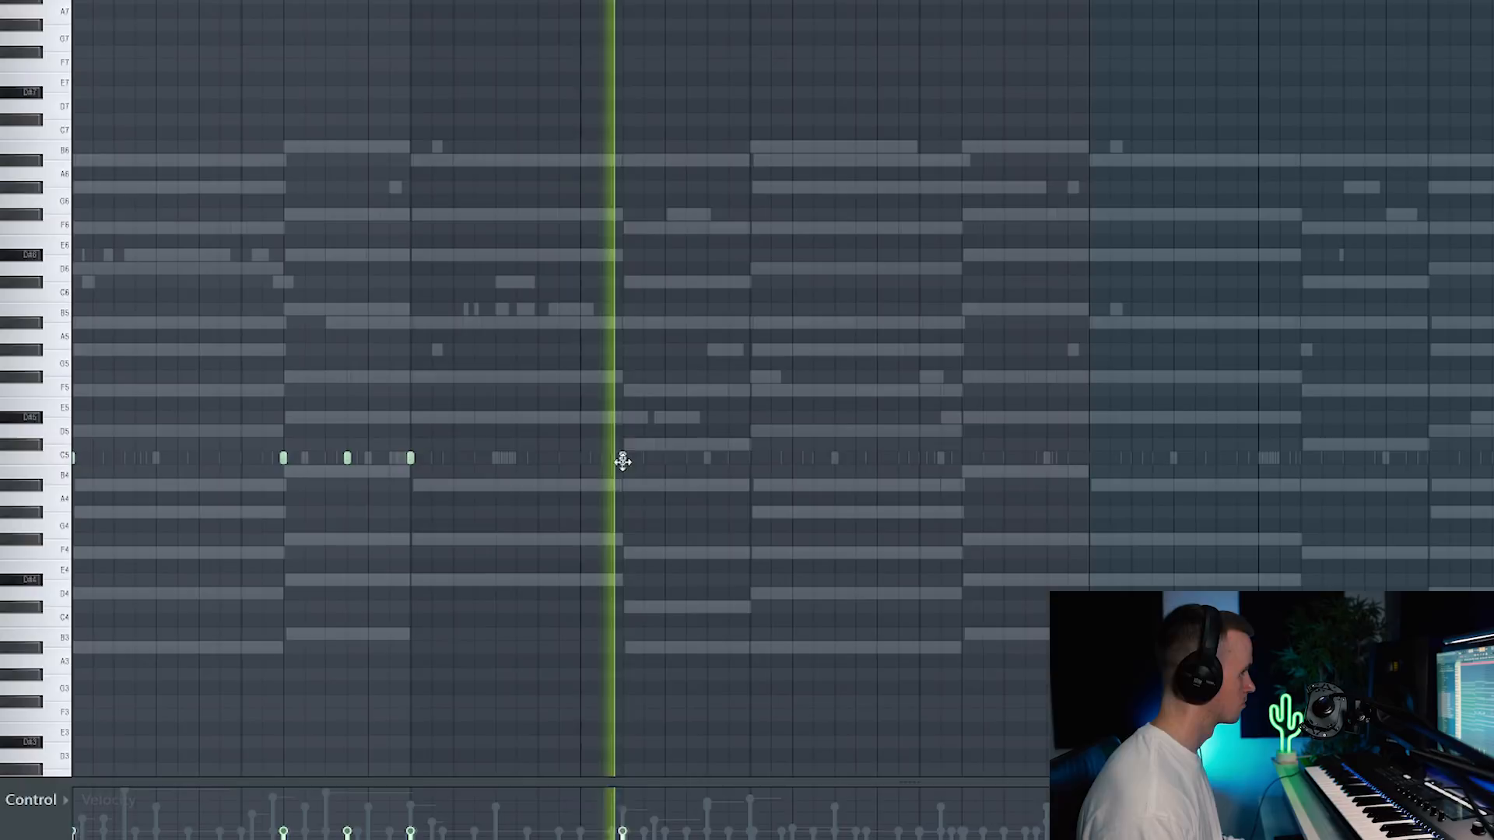
left_click(747, 459)
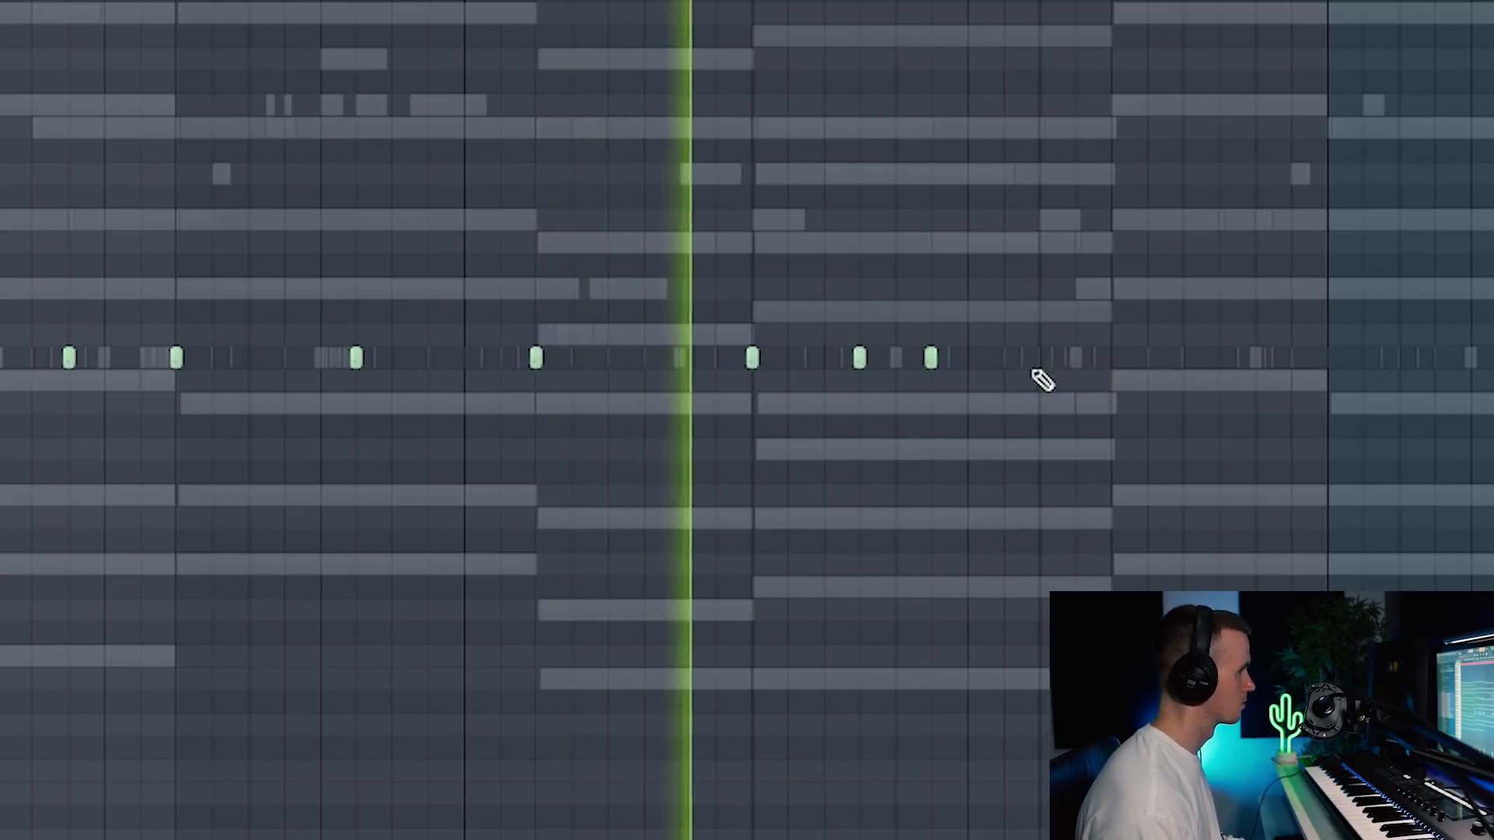
left_click(1038, 359)
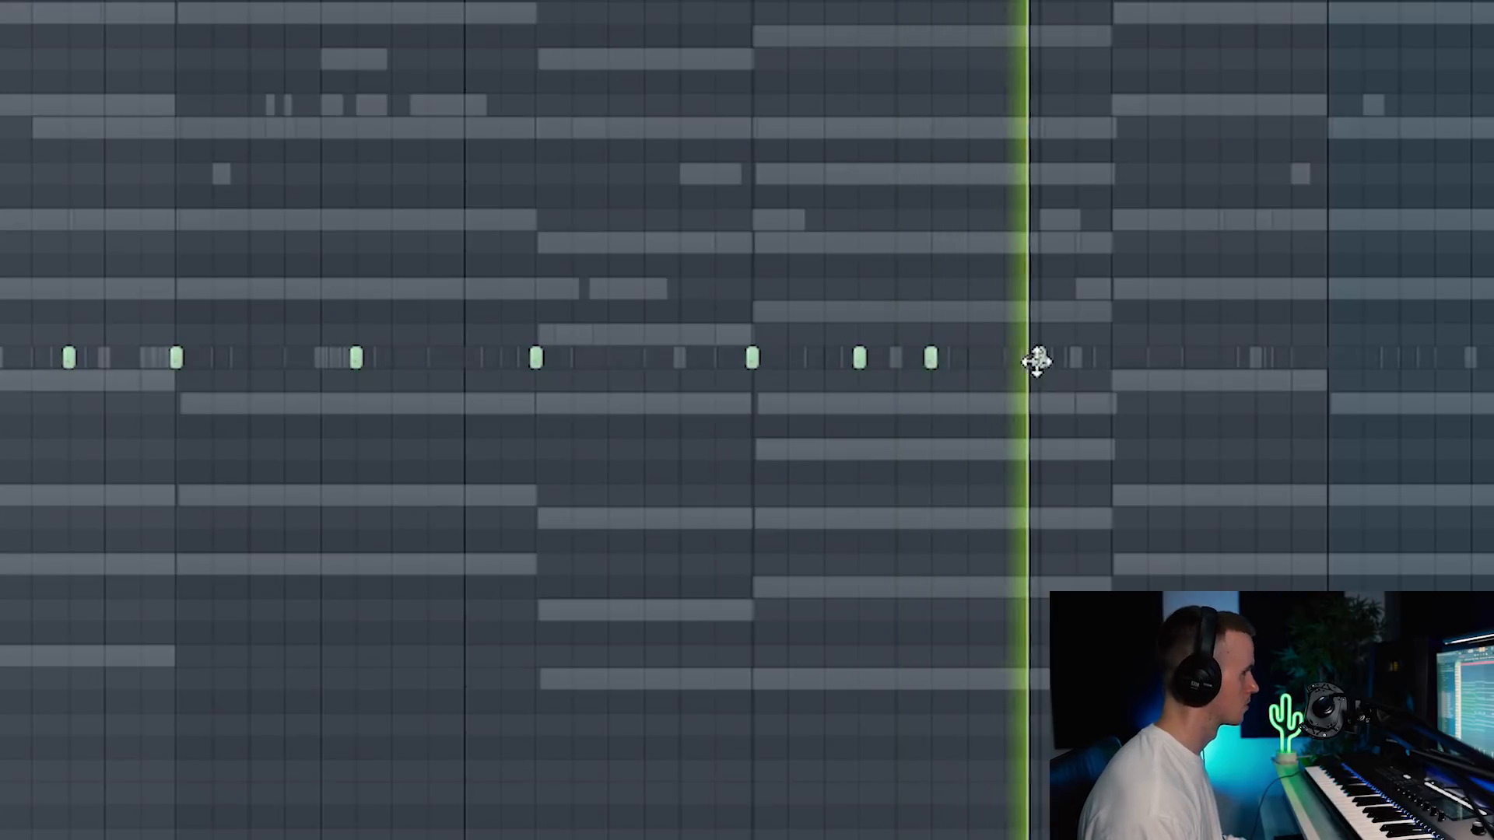
left_click(1181, 358)
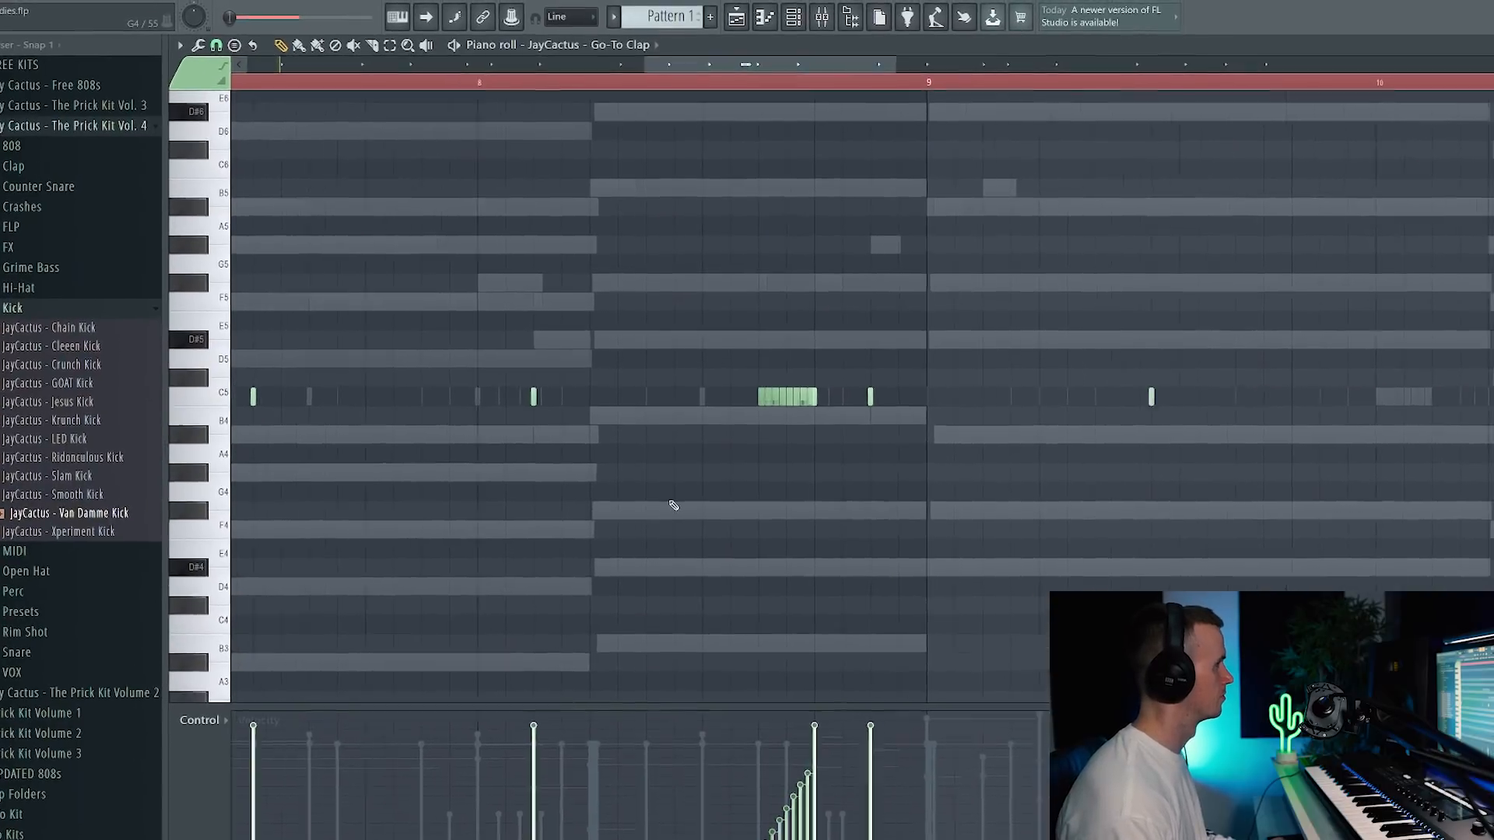
Step: Select the Counter Snare channel and inspect its level in the mixer before returning to the channel rack
scroll(677, 504, "down", 5)
left_click(794, 17)
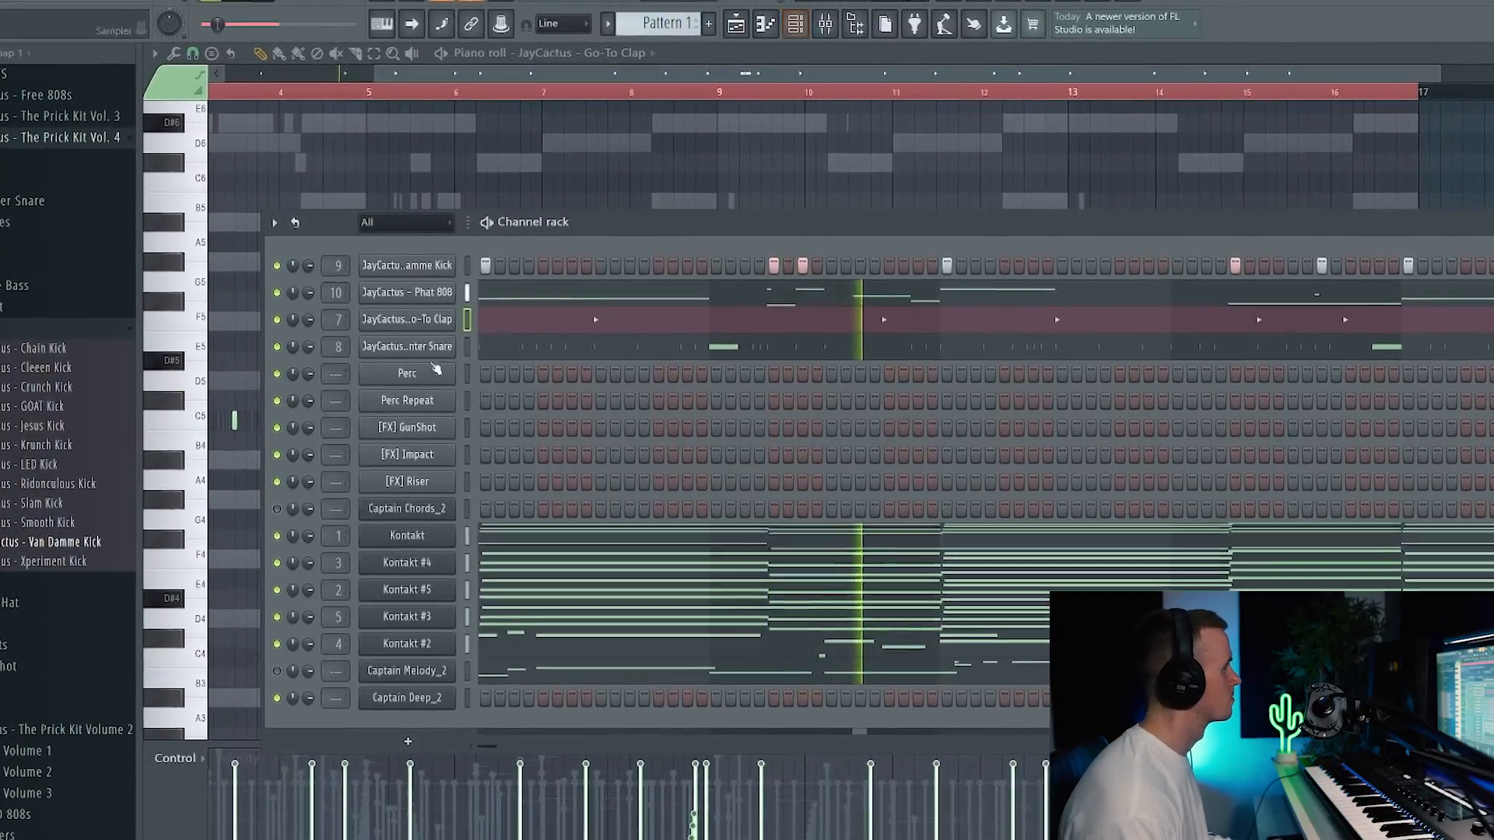
left_click(469, 343)
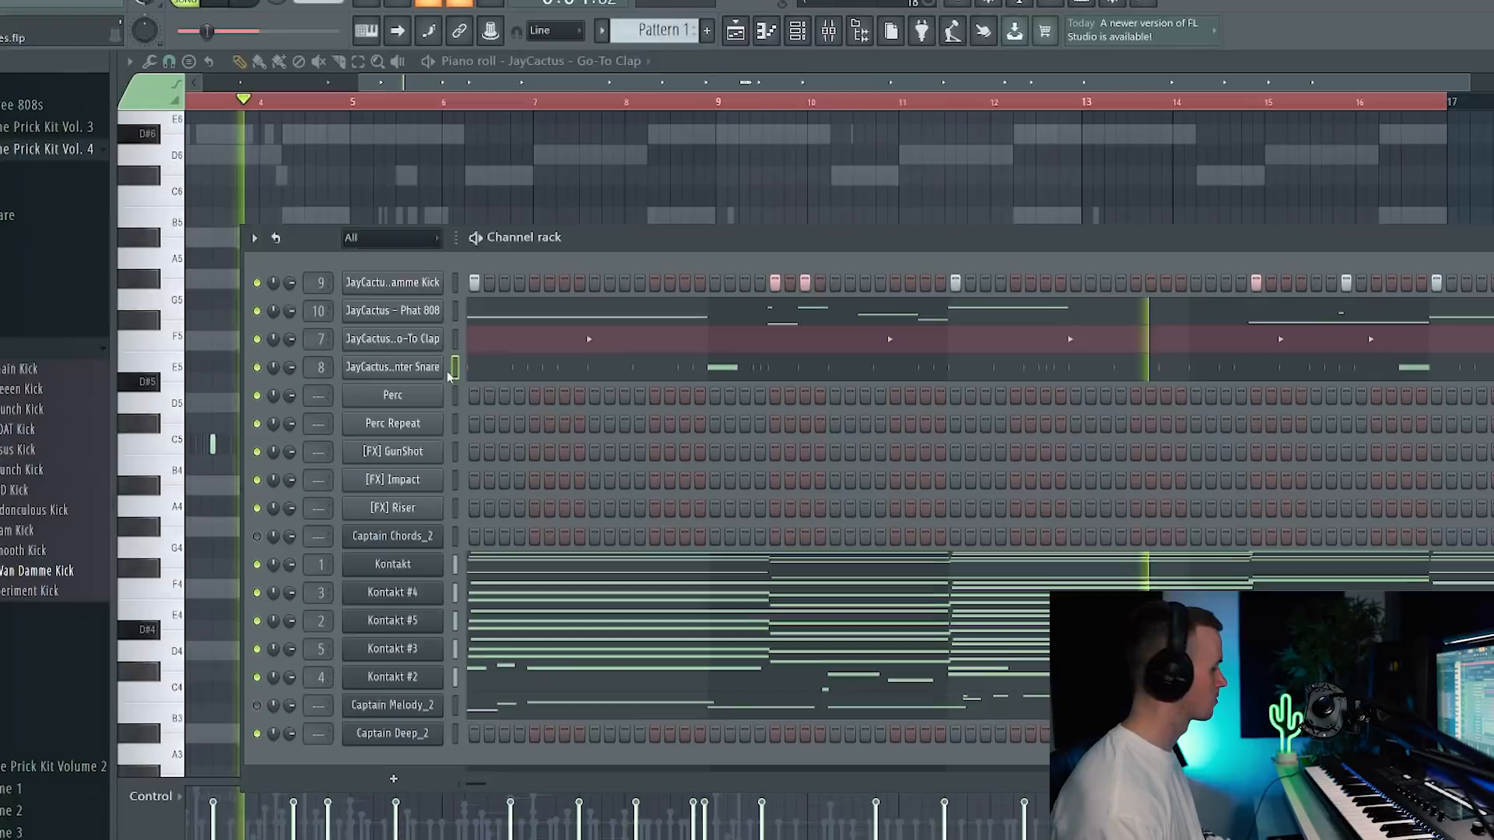
left_click(828, 37)
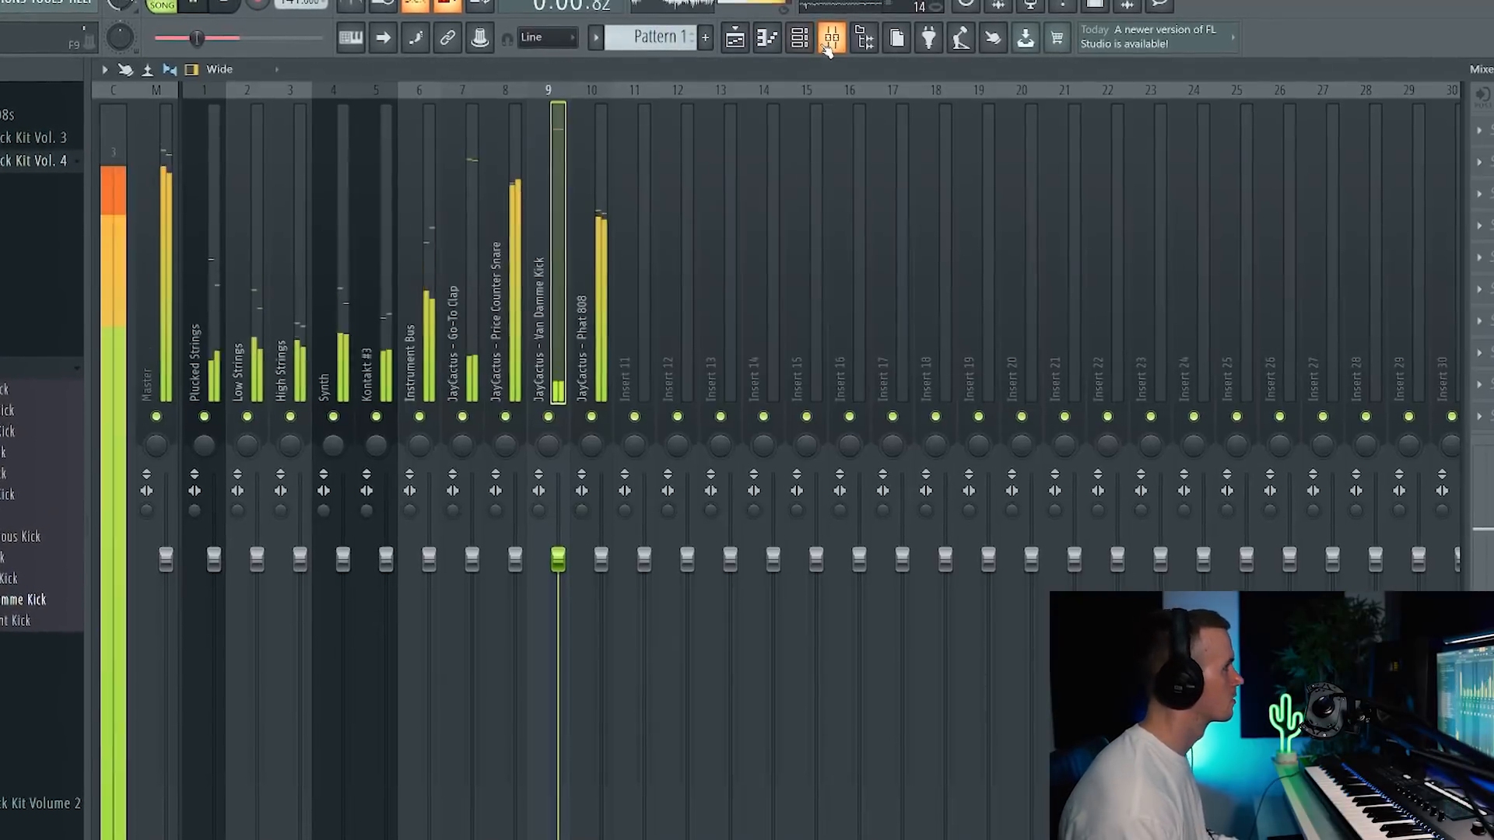
left_click(508, 276)
left_click(809, 55)
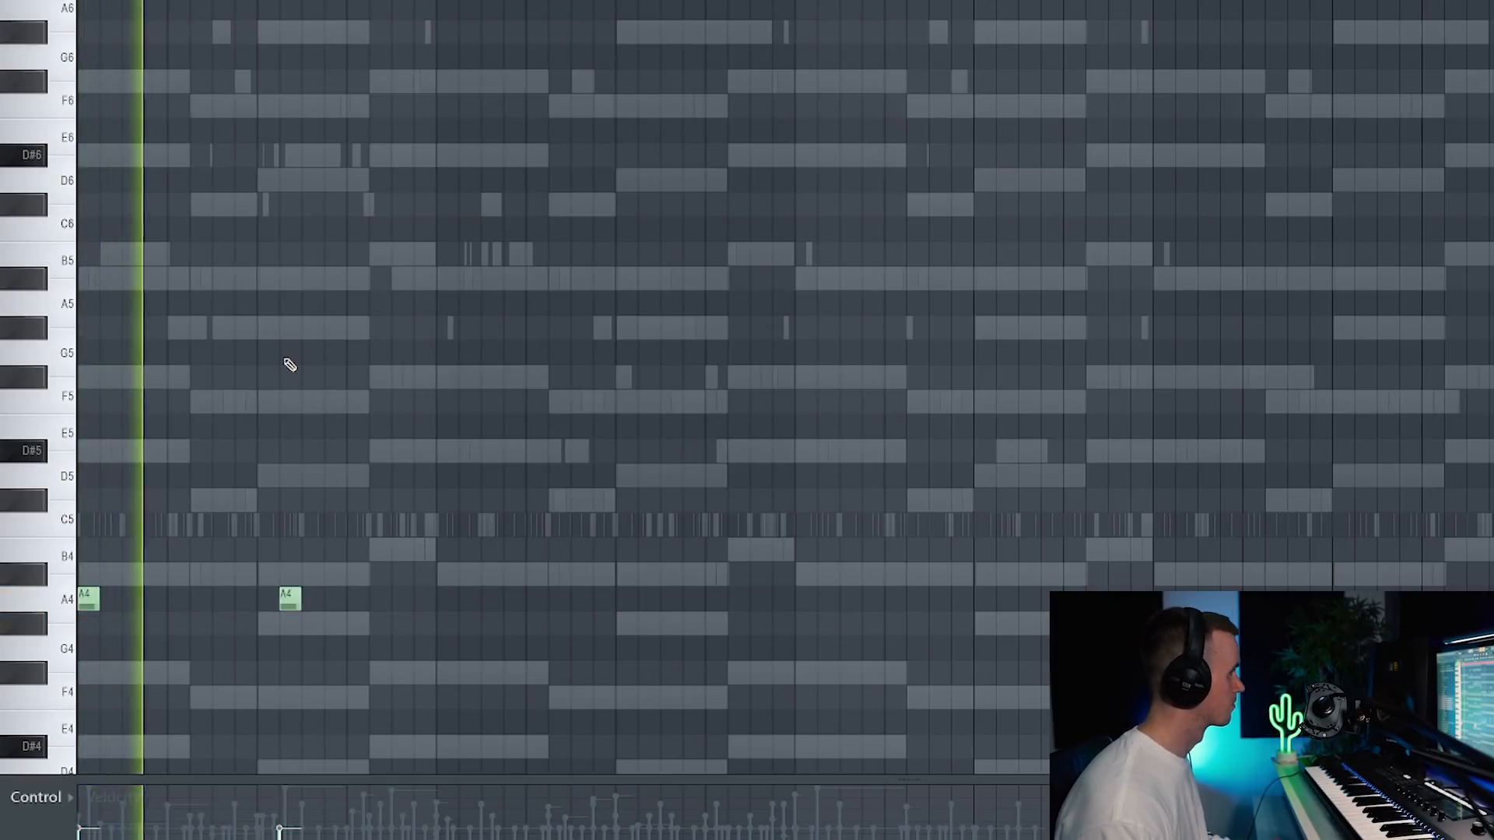
Step: Extend the open hat part across the pattern with an A4 note and further hits at B4
scroll(195, 513, "up", 5)
scroll(561, 499, "down", 2)
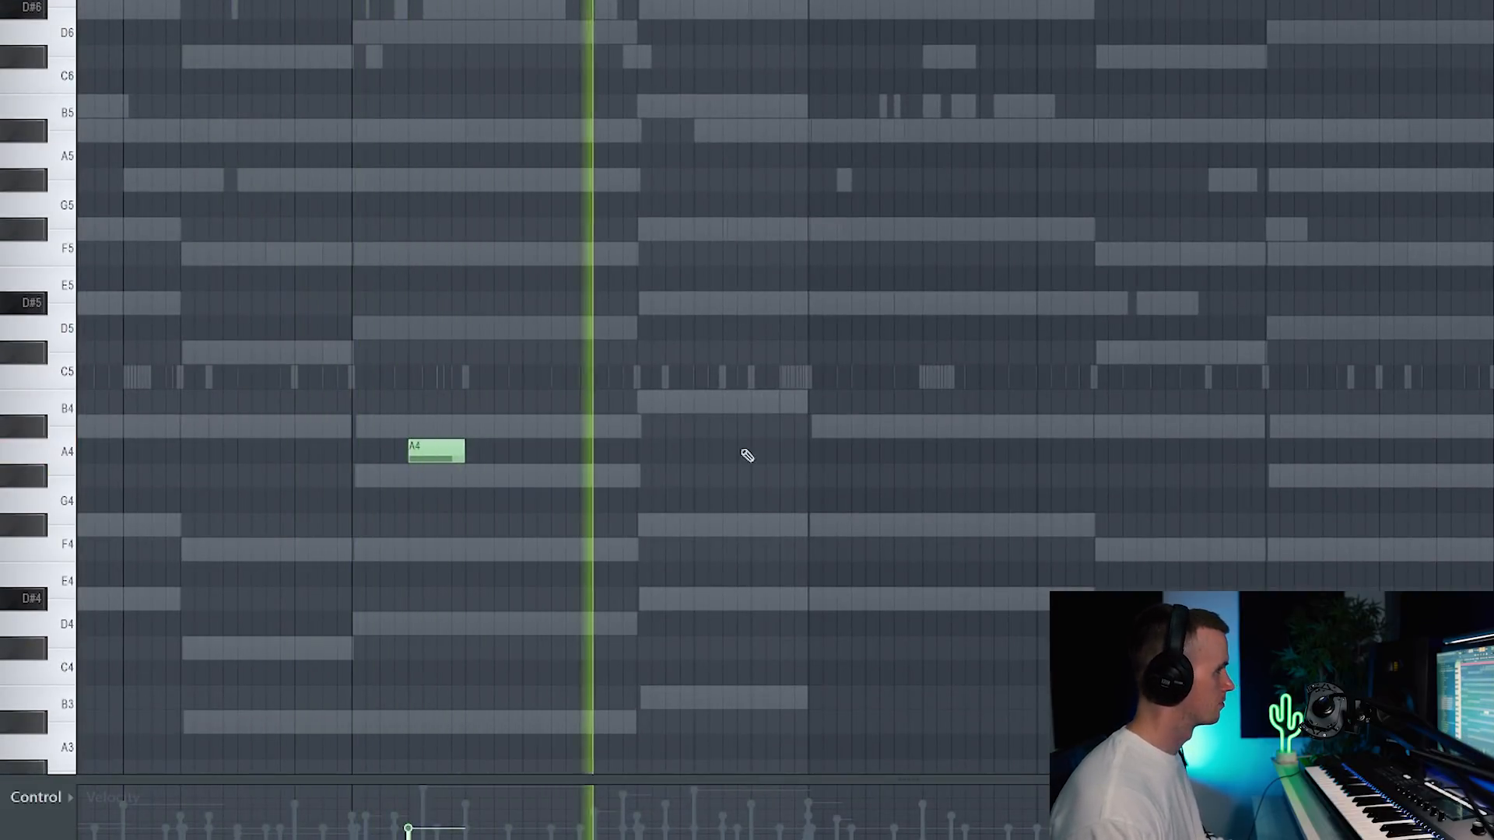
left_click(805, 452)
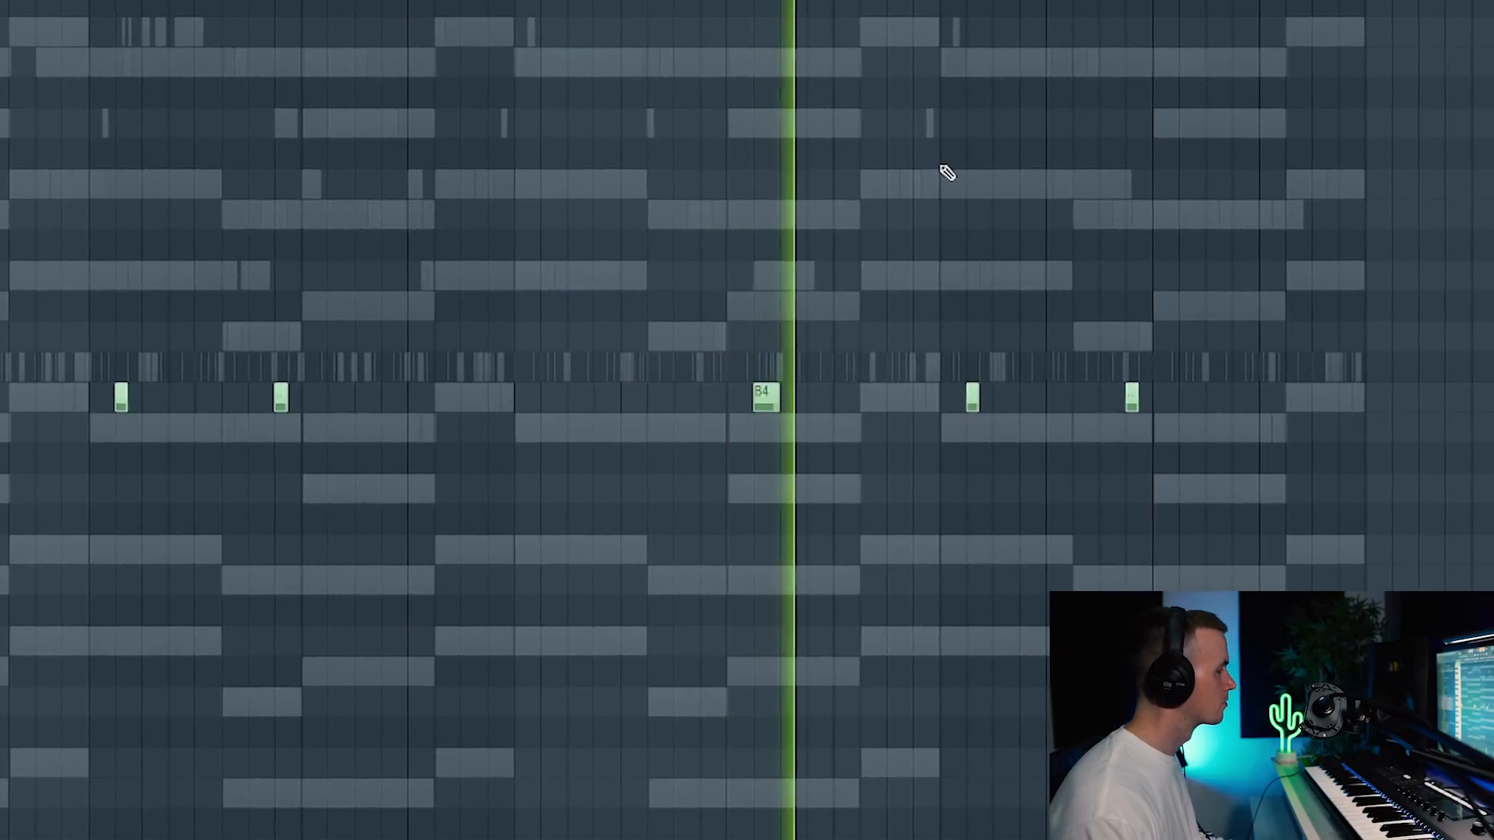
scroll(954, 400, "up", 3)
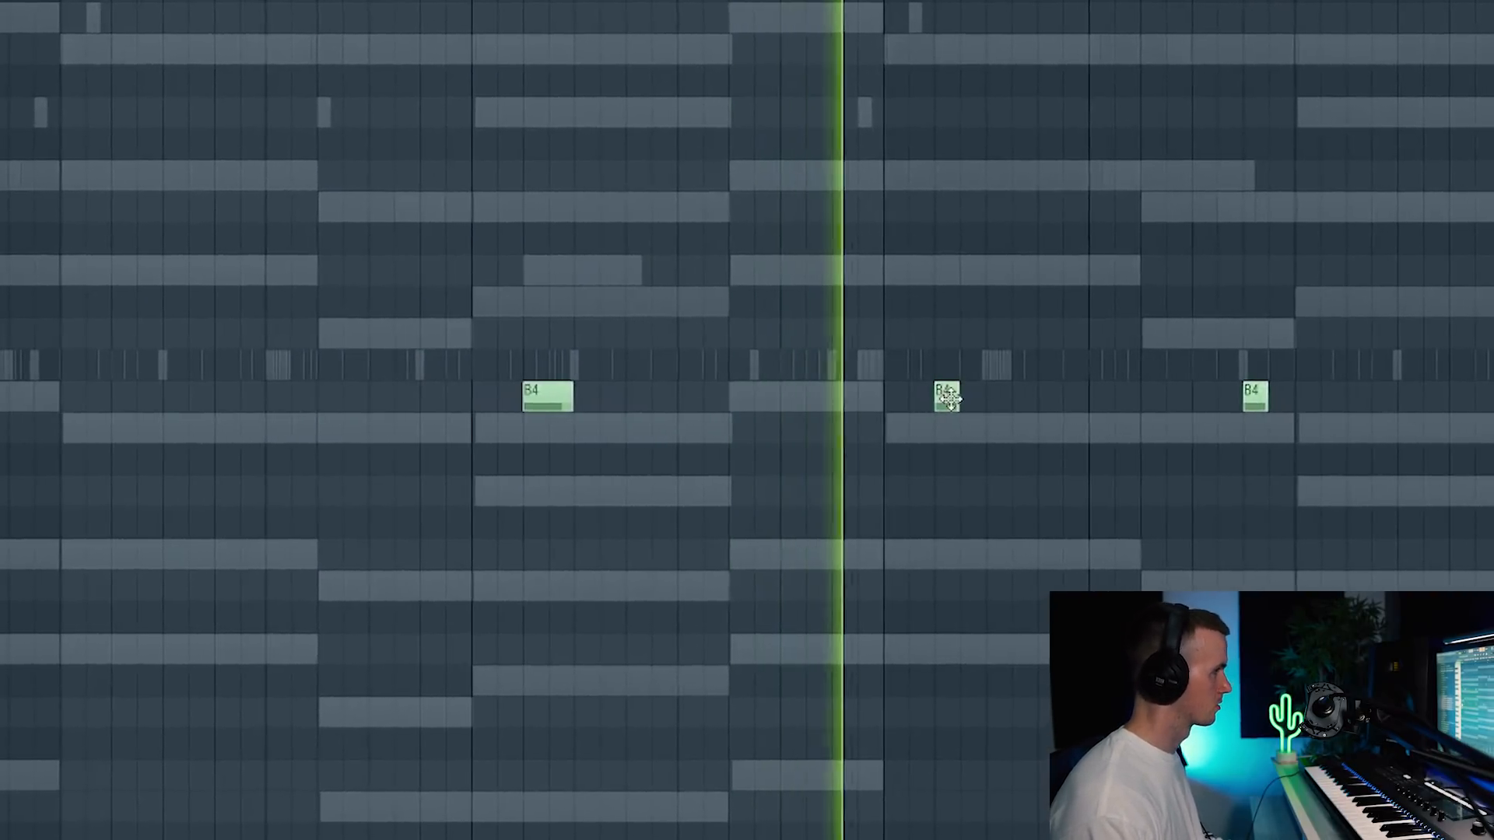
scroll(825, 240, "down", 3)
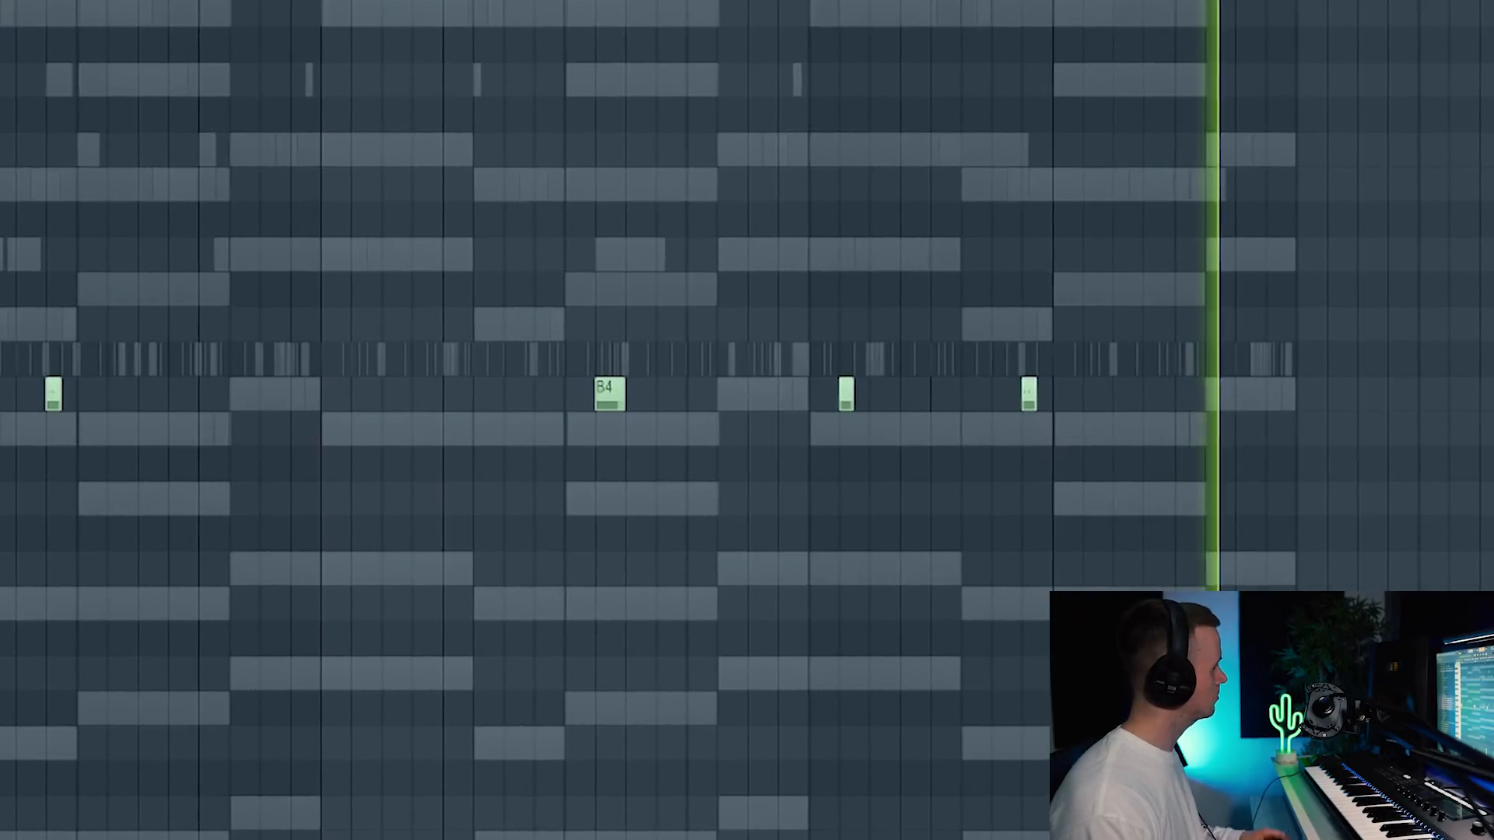
Step: Load a JayCactus perc sample onto the Perc channel and add hits on steps 41, 47 and 61
left_click_drag(130, 89, 658, 452)
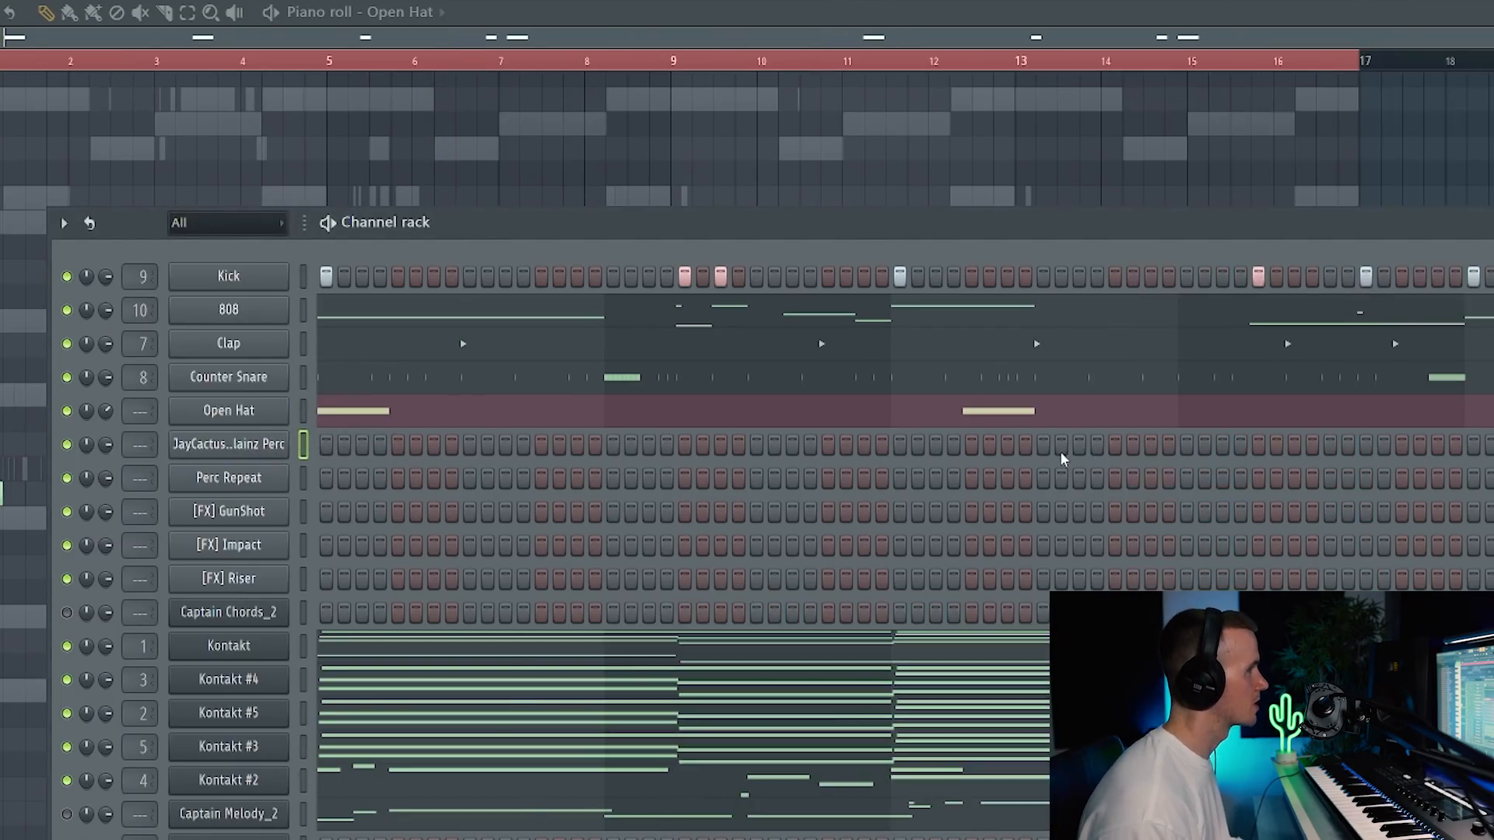
left_click(1044, 444)
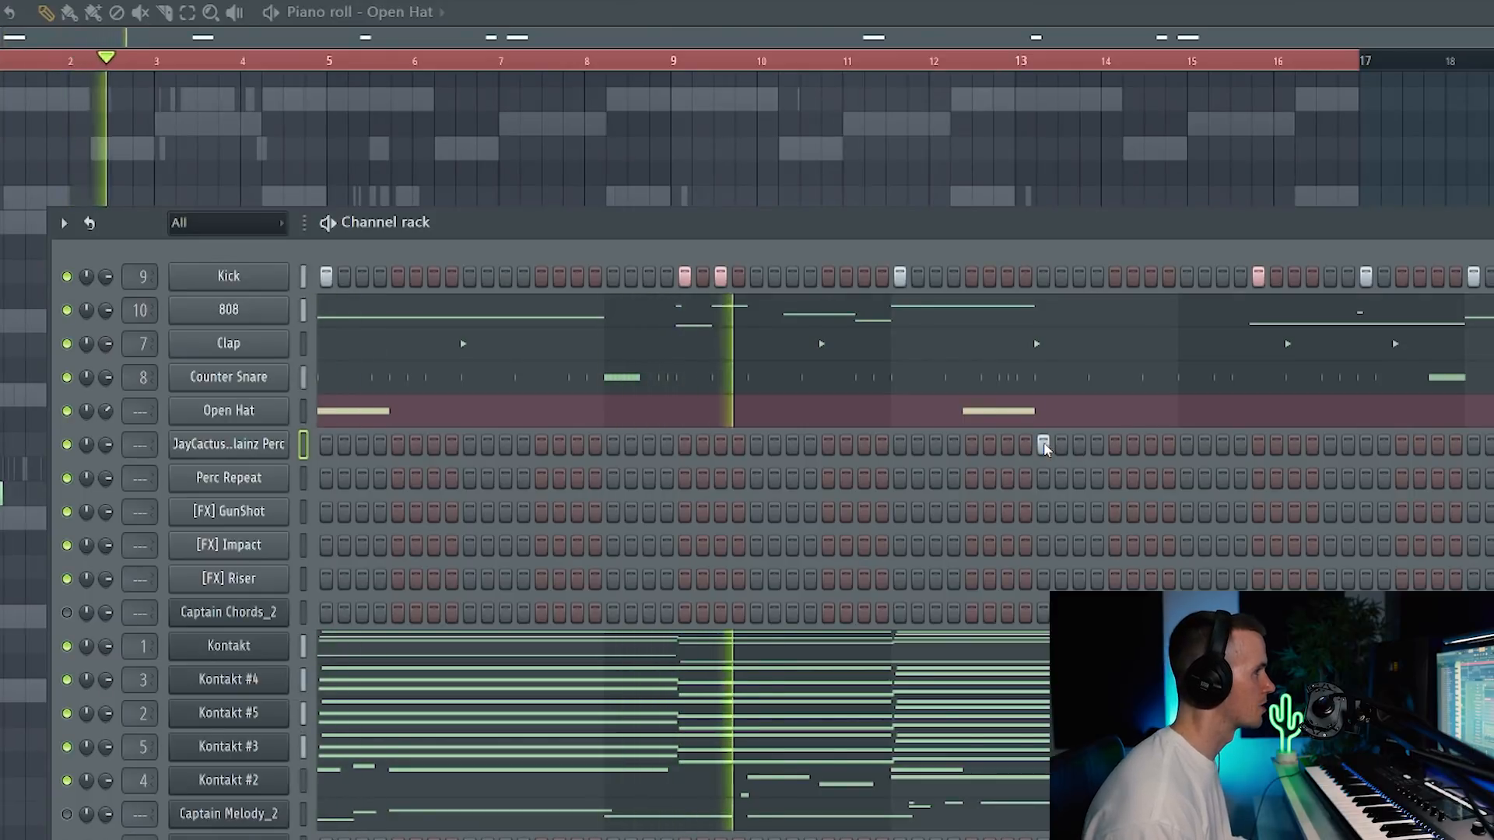
left_click(817, 431)
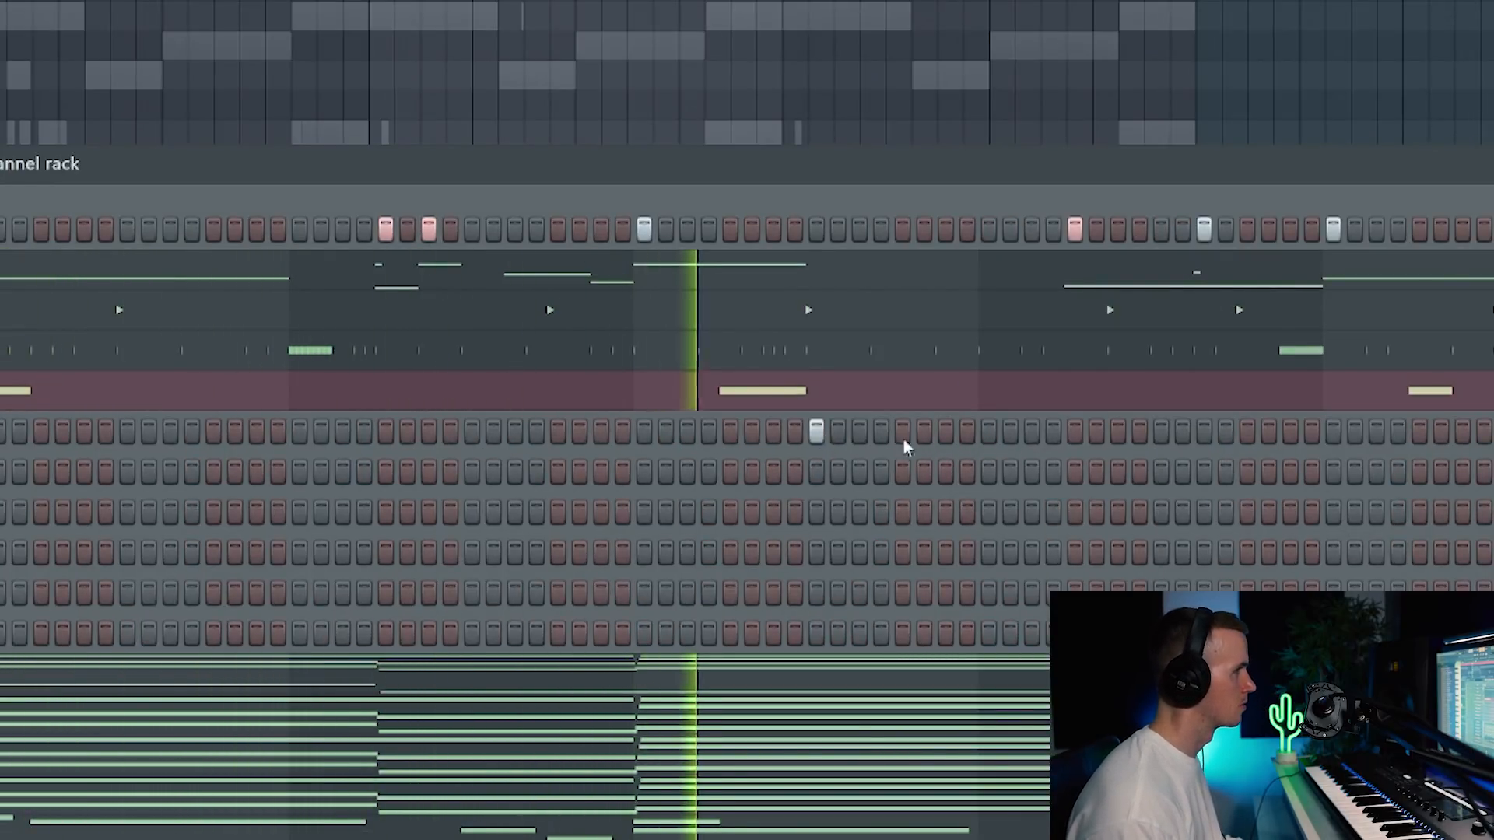
left_click(946, 431)
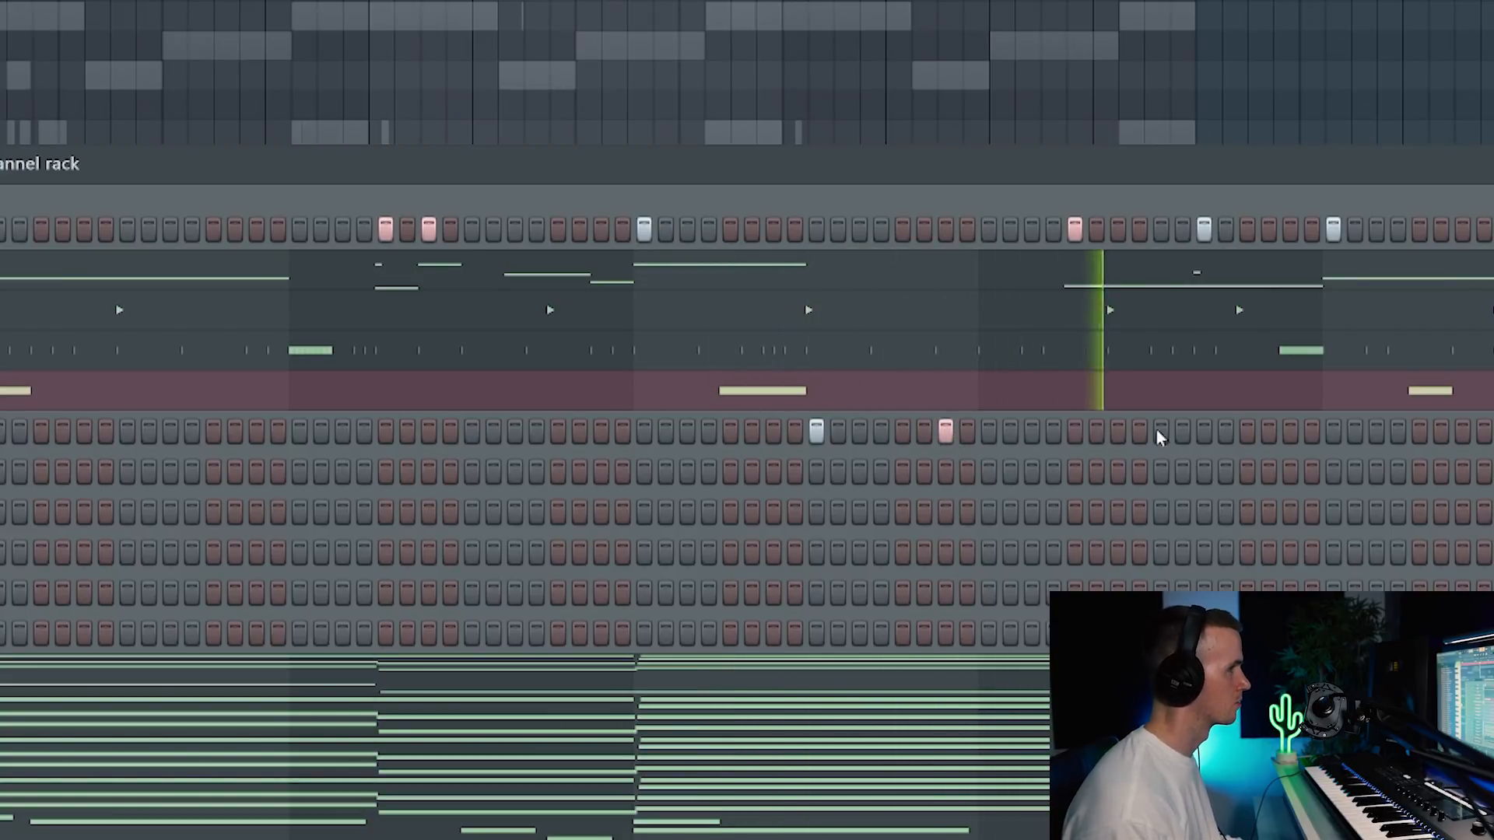
left_click(1247, 435)
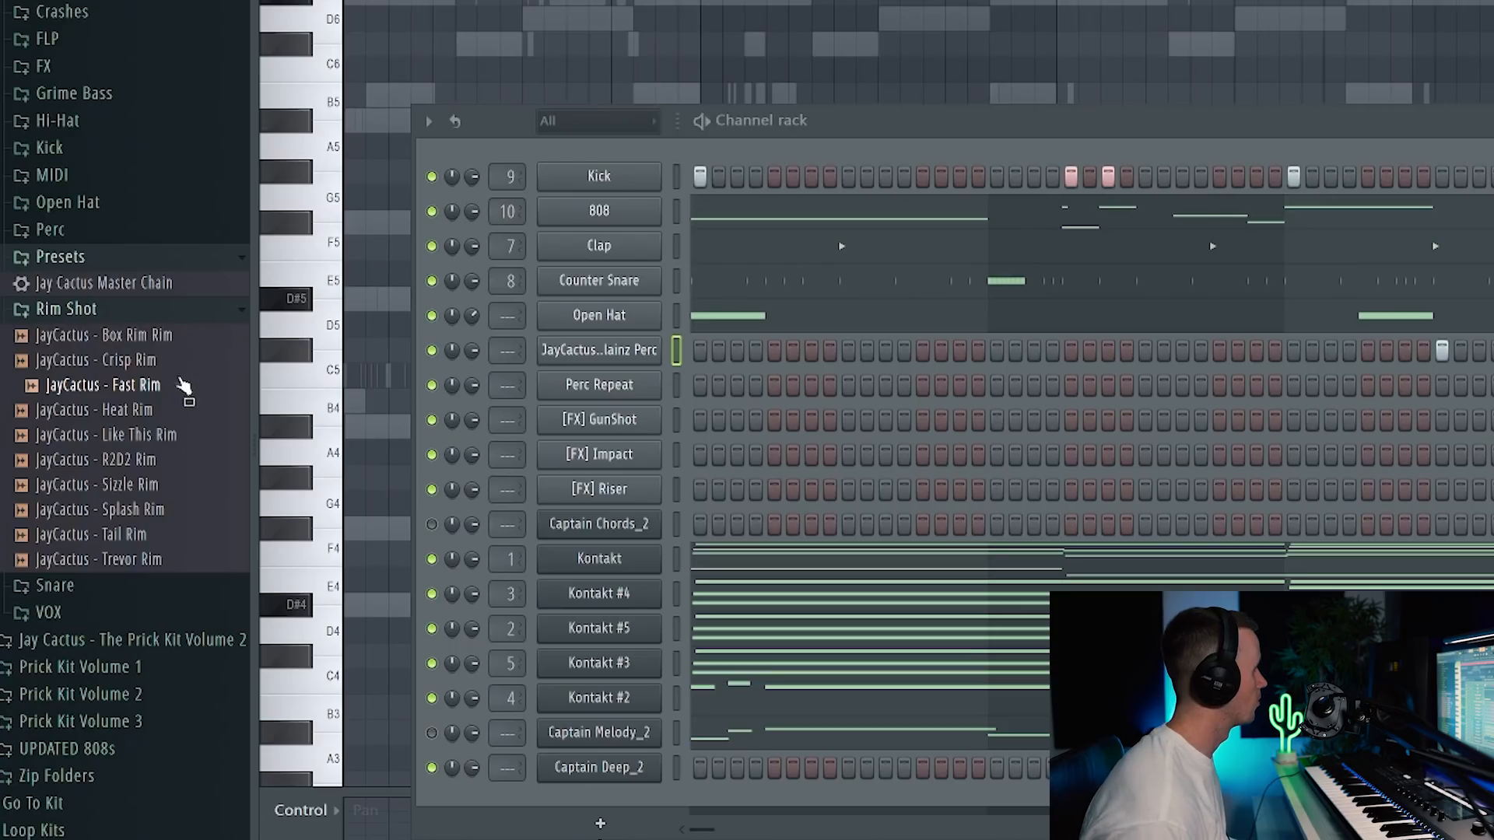
Step: Add the JayCactus - Fast Rim sample below the perc channel and program rim hits, including steps 5 to 7, 19, 35 and 36
left_click_drag(134, 390, 624, 388)
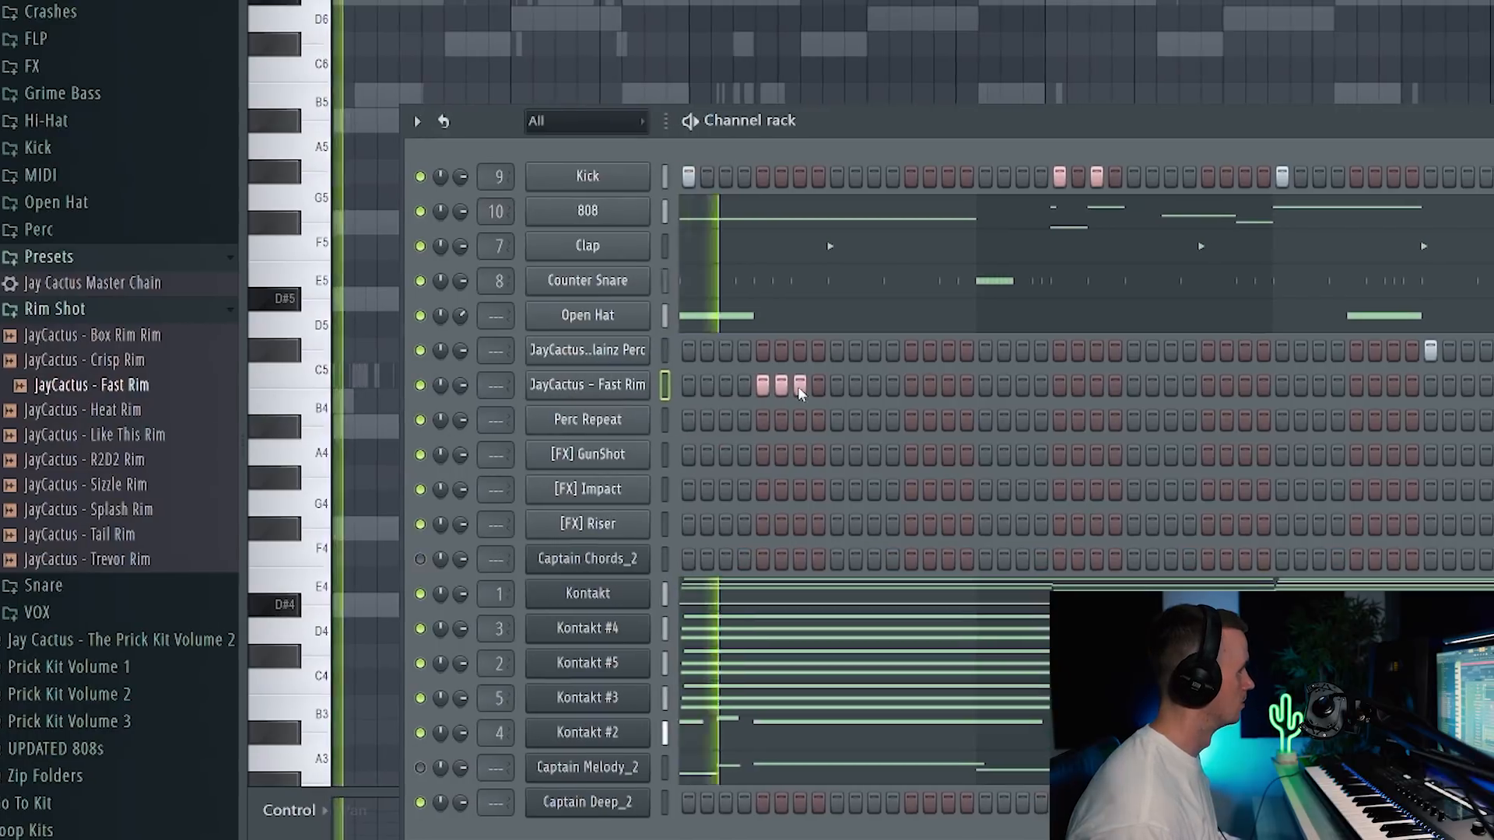
left_click(949, 385)
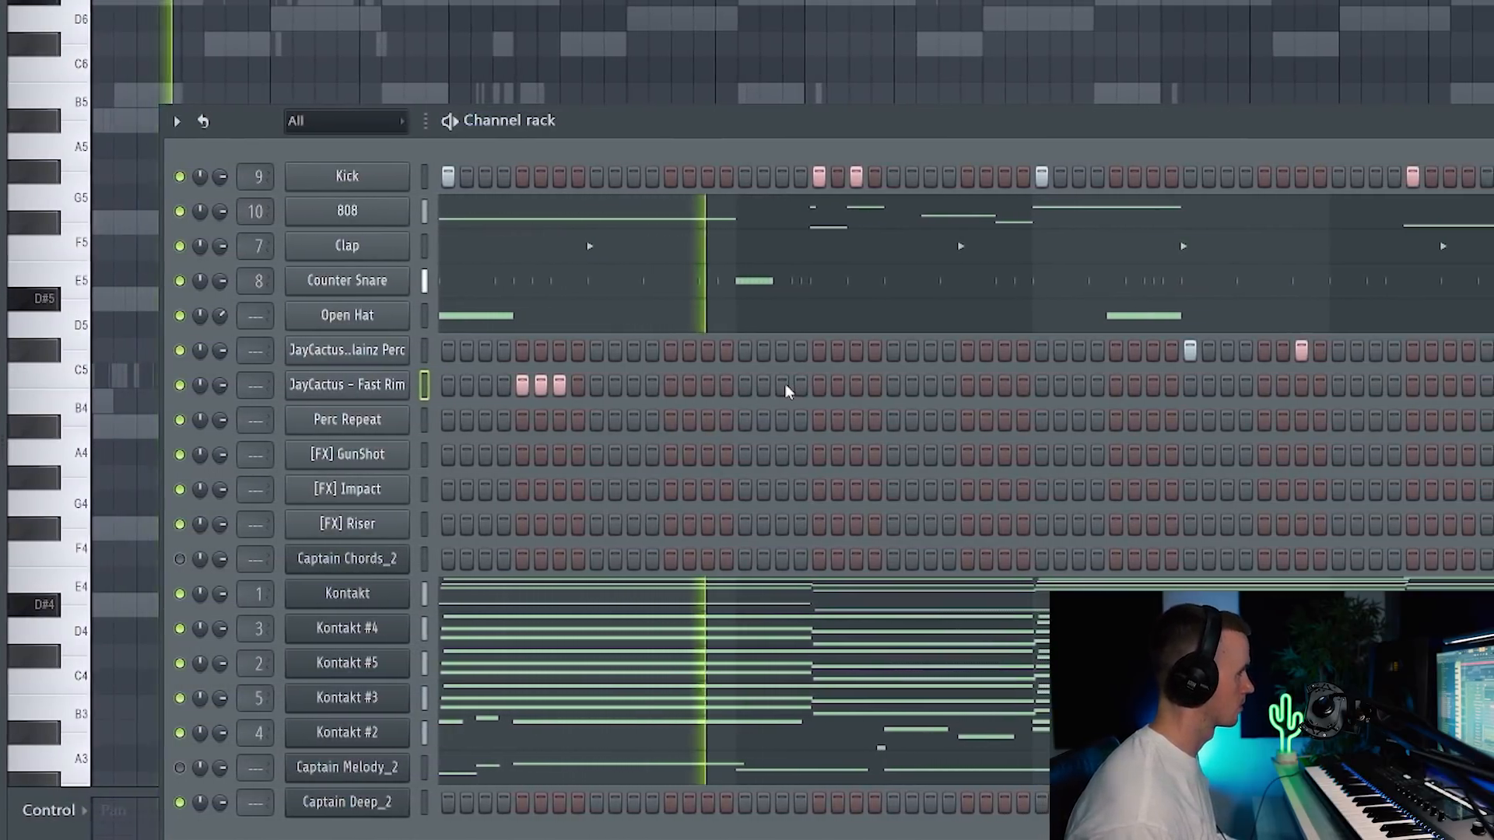
left_click(1045, 385)
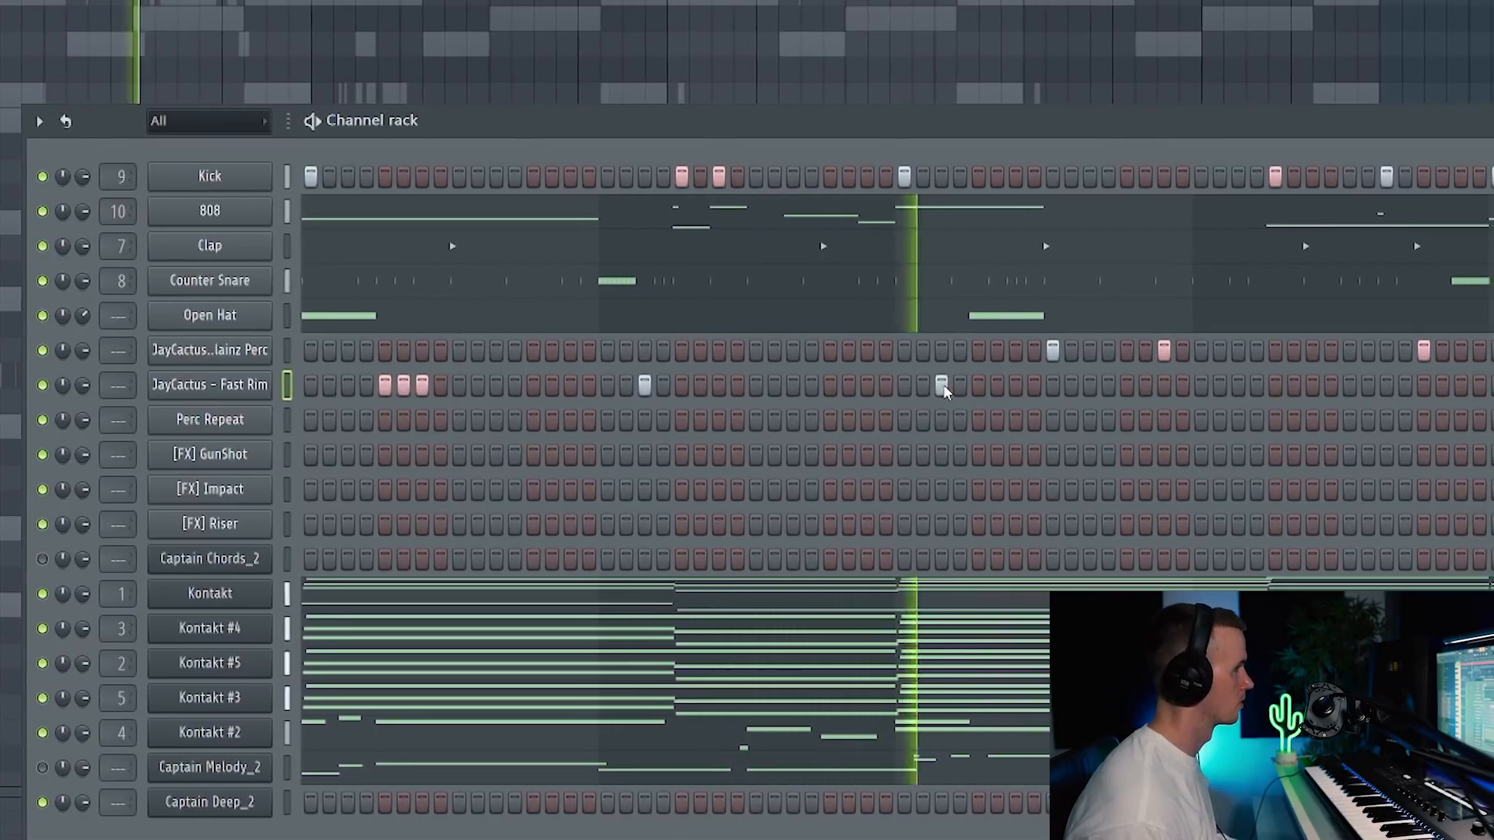
left_click(1064, 385)
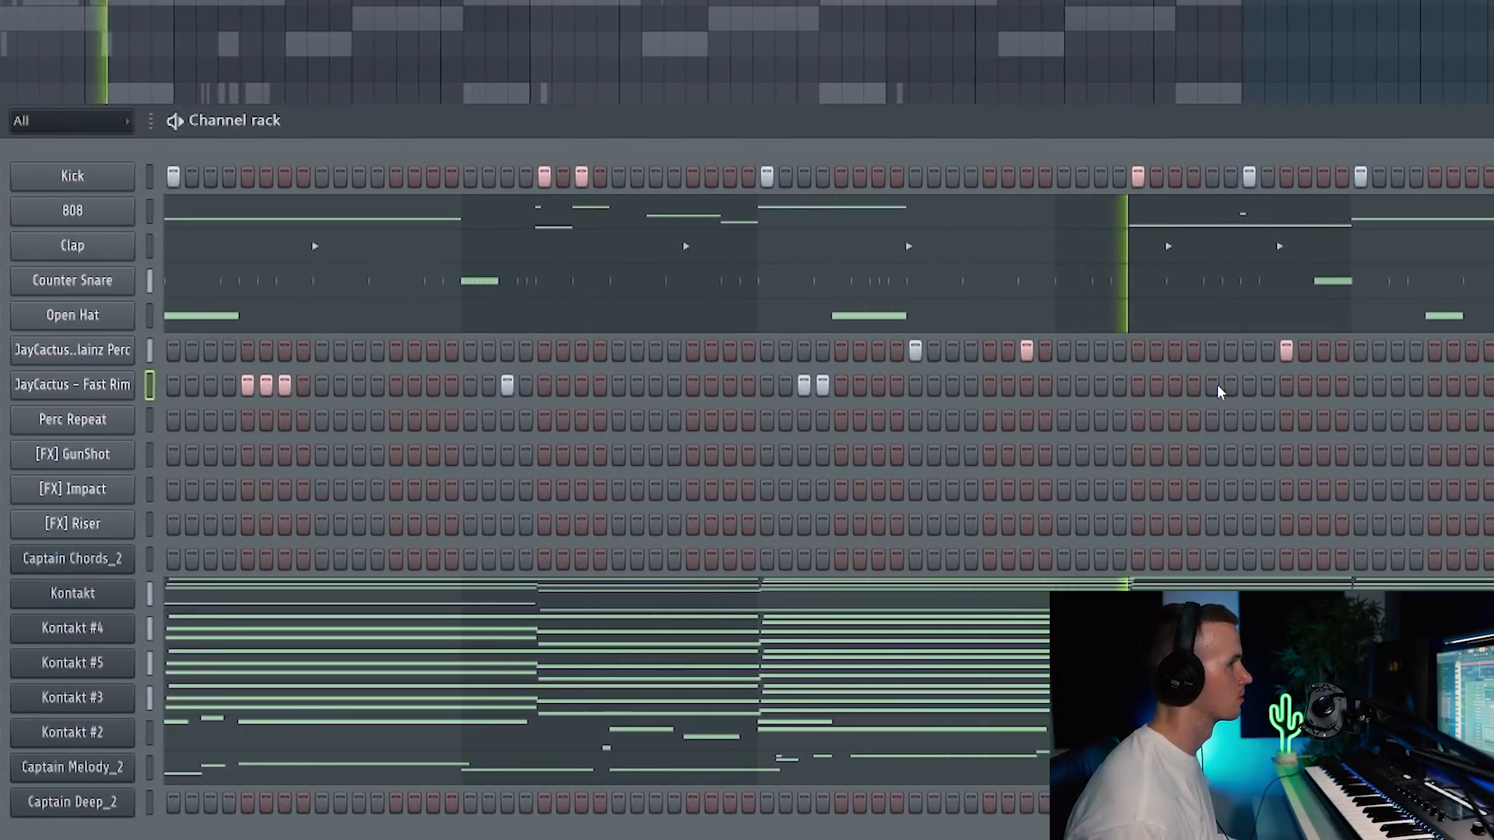
left_click(1316, 385)
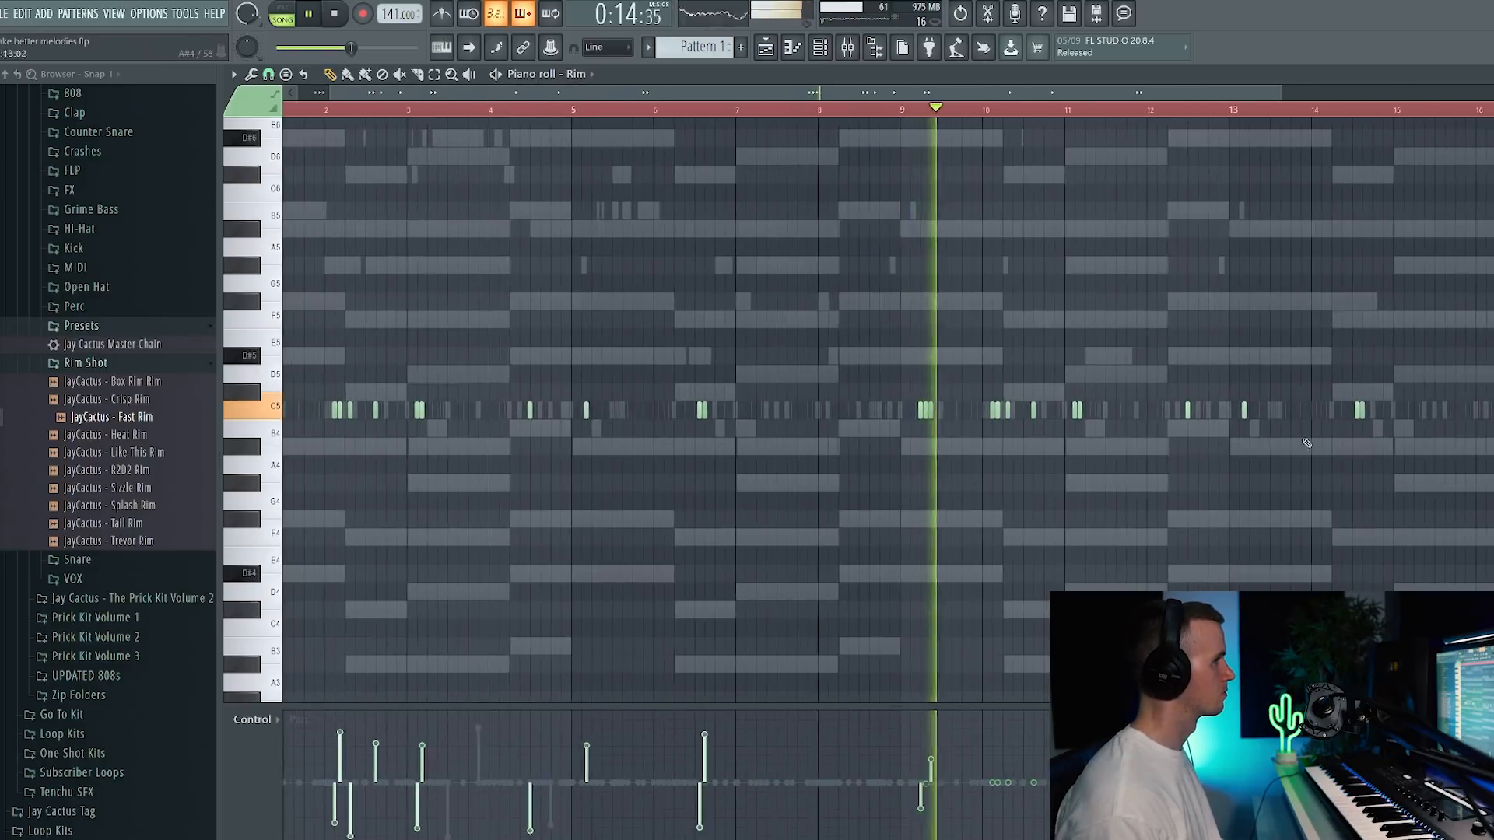
Step: Replace the rim notes from bar 9 onward with a copy of the first eight bars, including their panning, and select all rim notes
scroll(1214, 490, "down", 2, "ctrl")
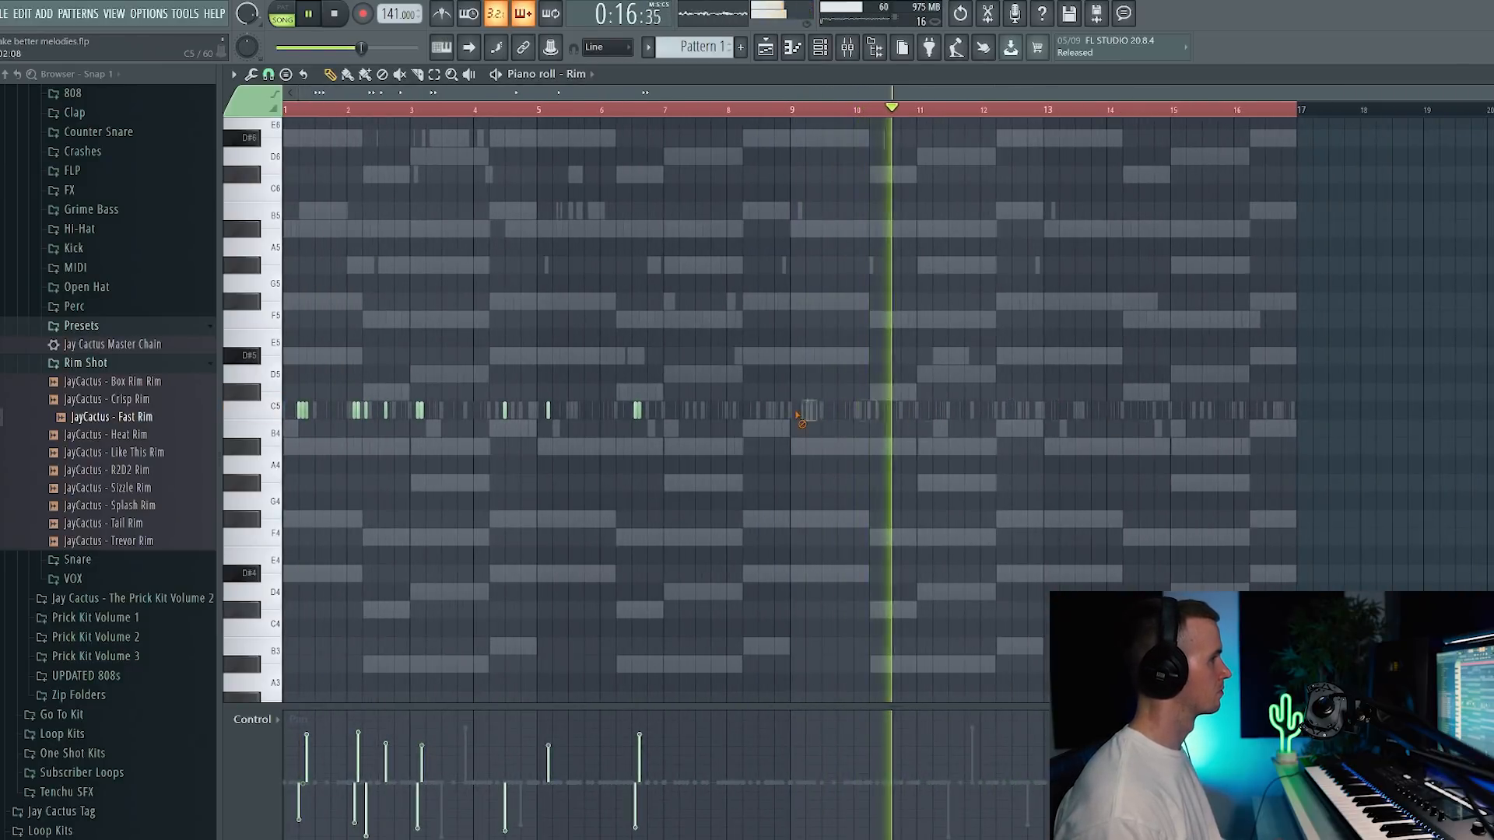
left_click_drag(853, 110, 793, 119)
key("ctrl+b")
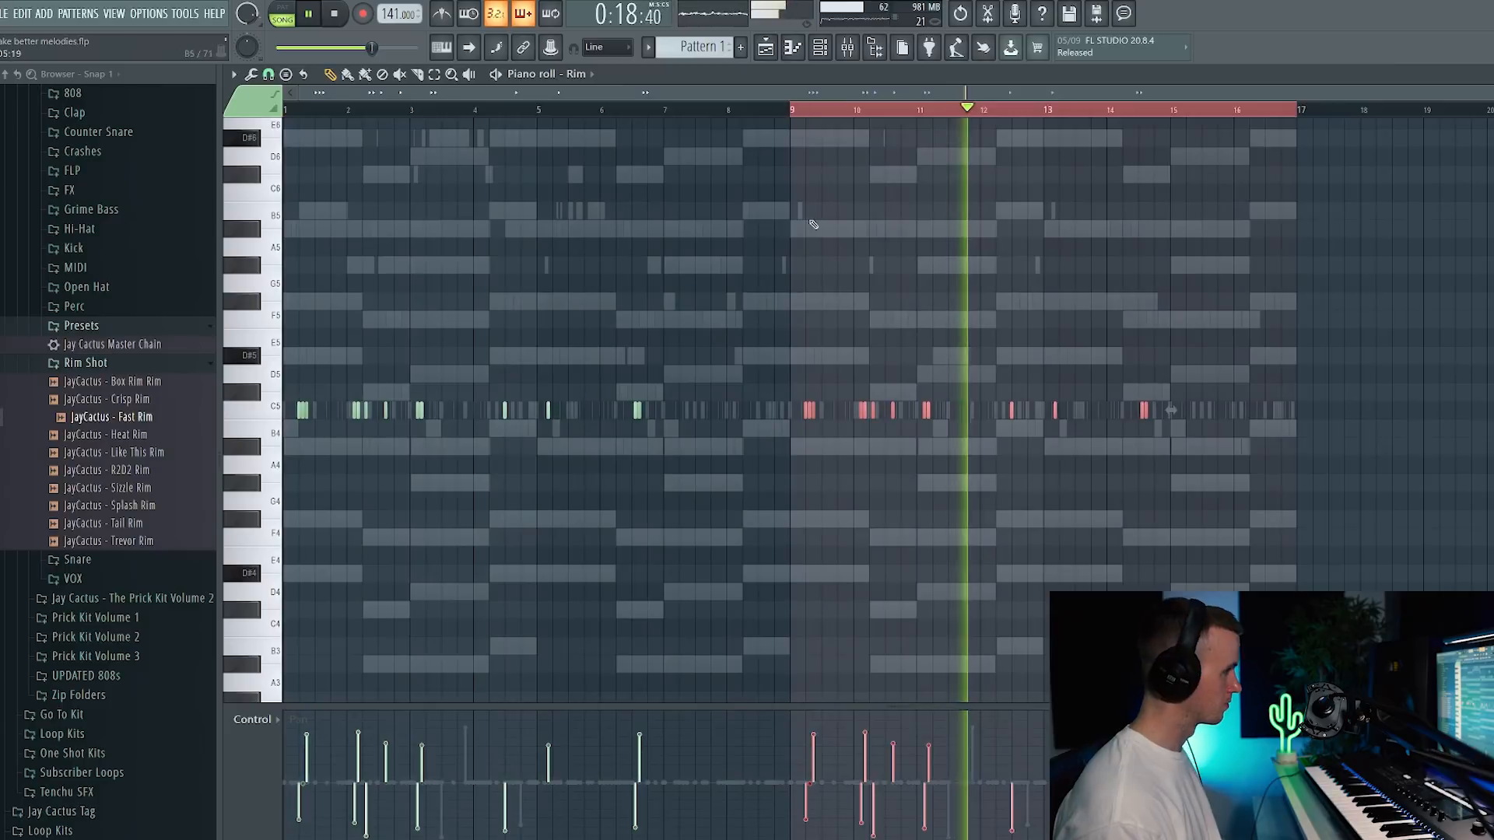
key("ctrl+a")
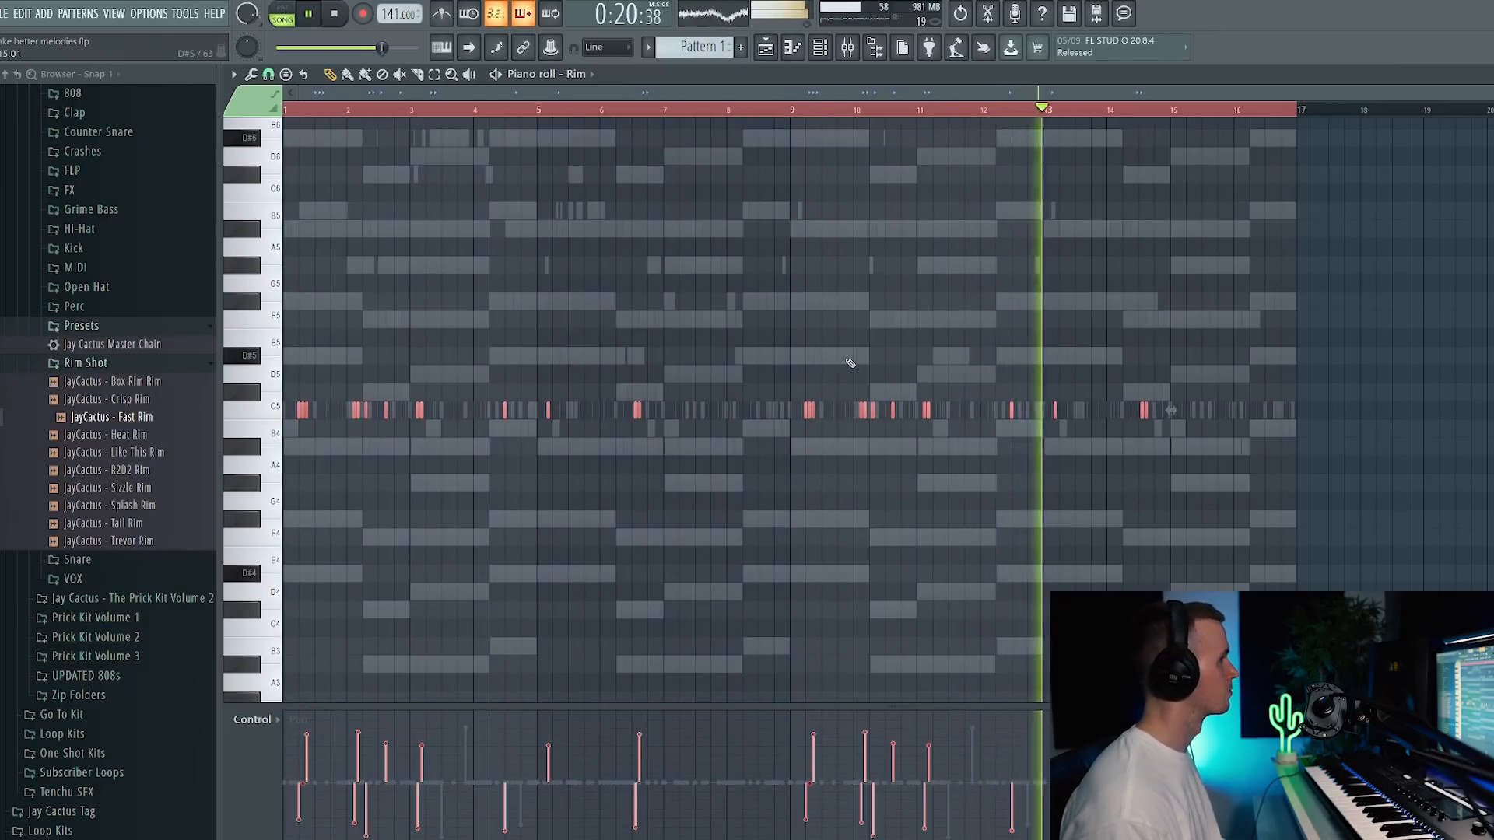
key("F6")
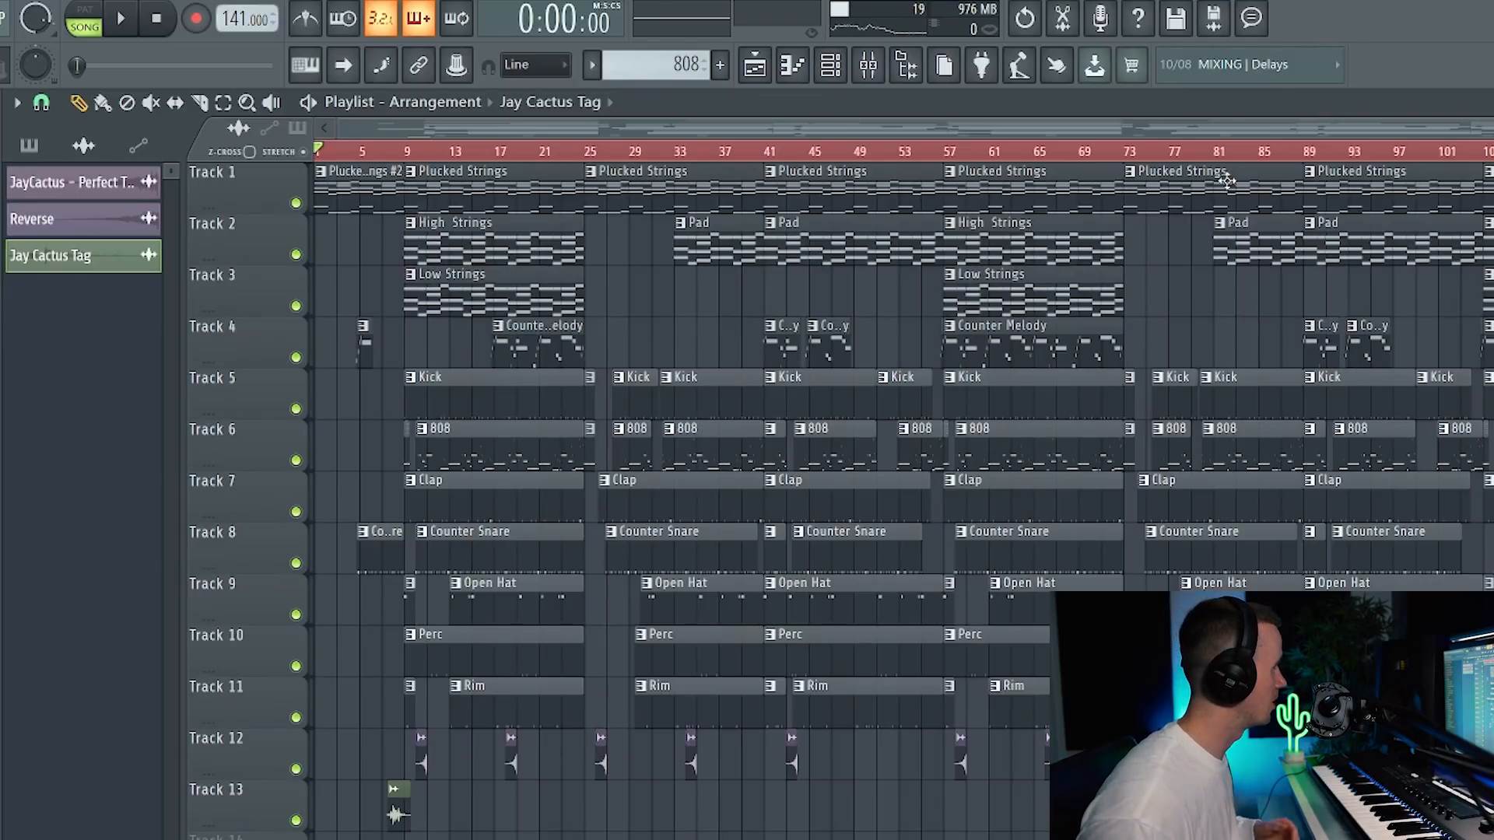
Step: Review the arrangement from the intro through the first drop during playback, including the notes of the 808 pattern
scroll(331, 269, "up", 3)
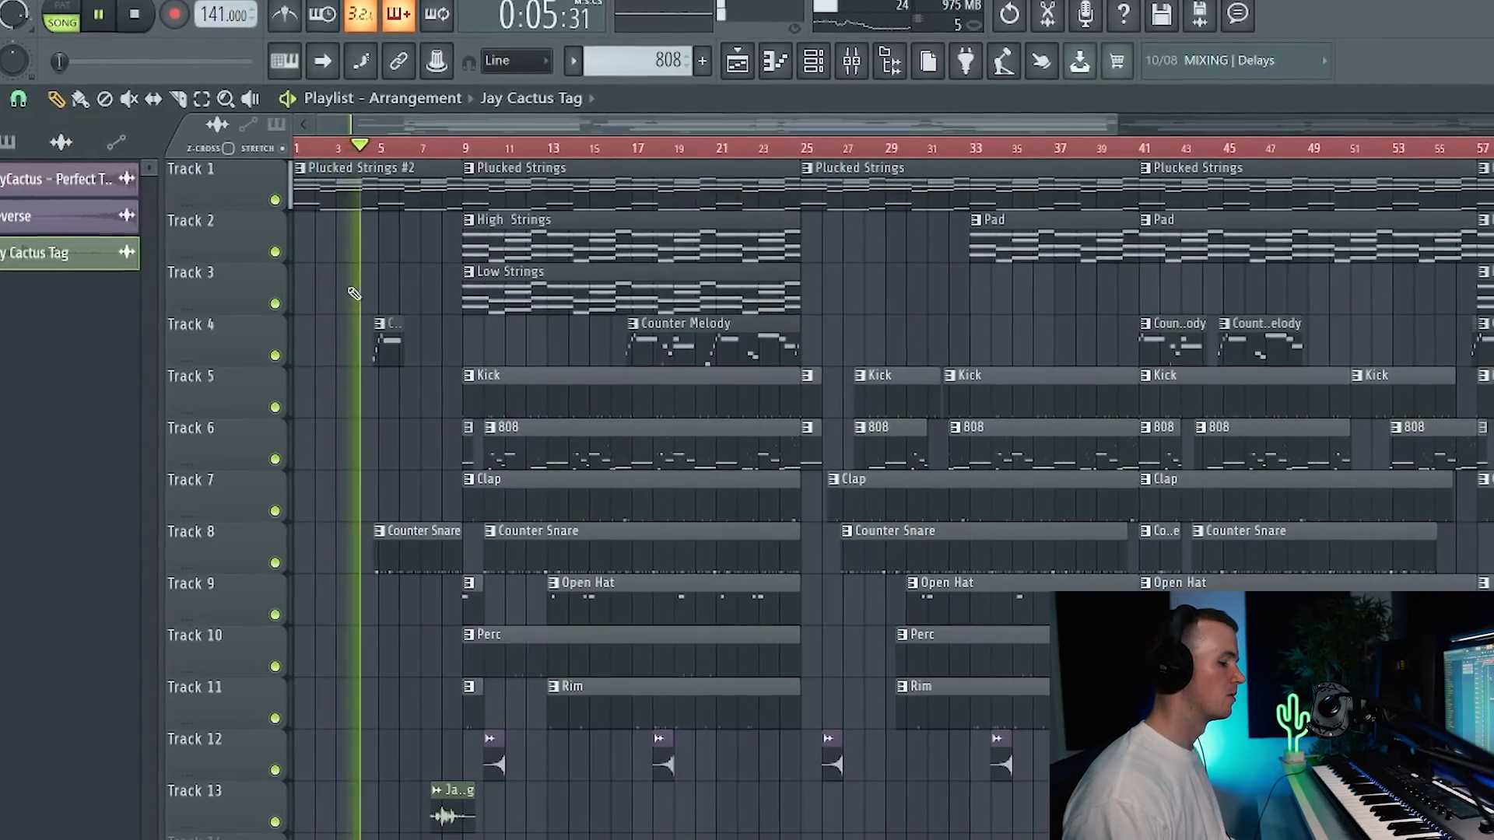
scroll(348, 293, "up", 3)
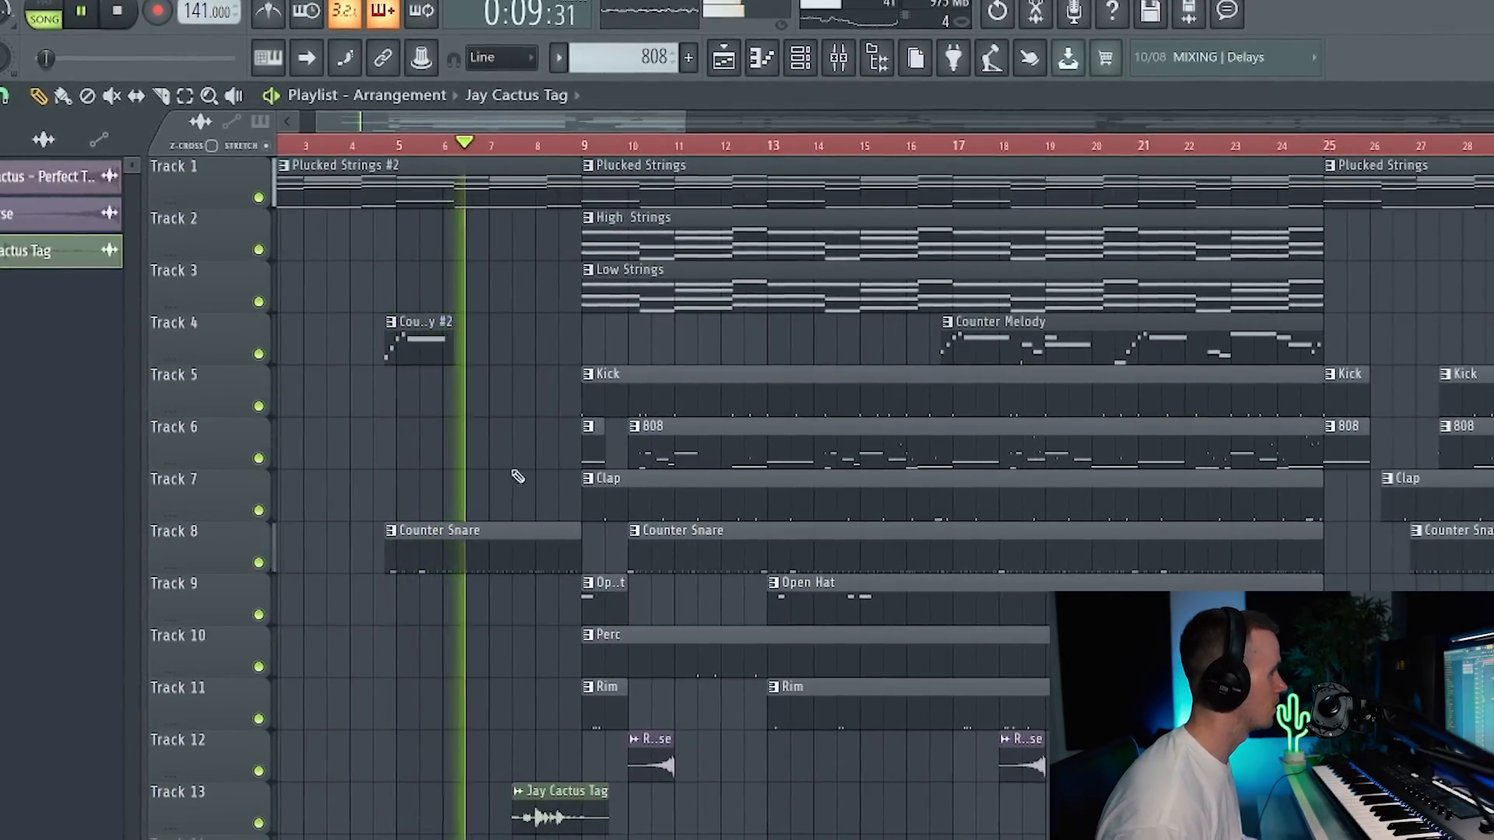
scroll(460, 740, "down", 3)
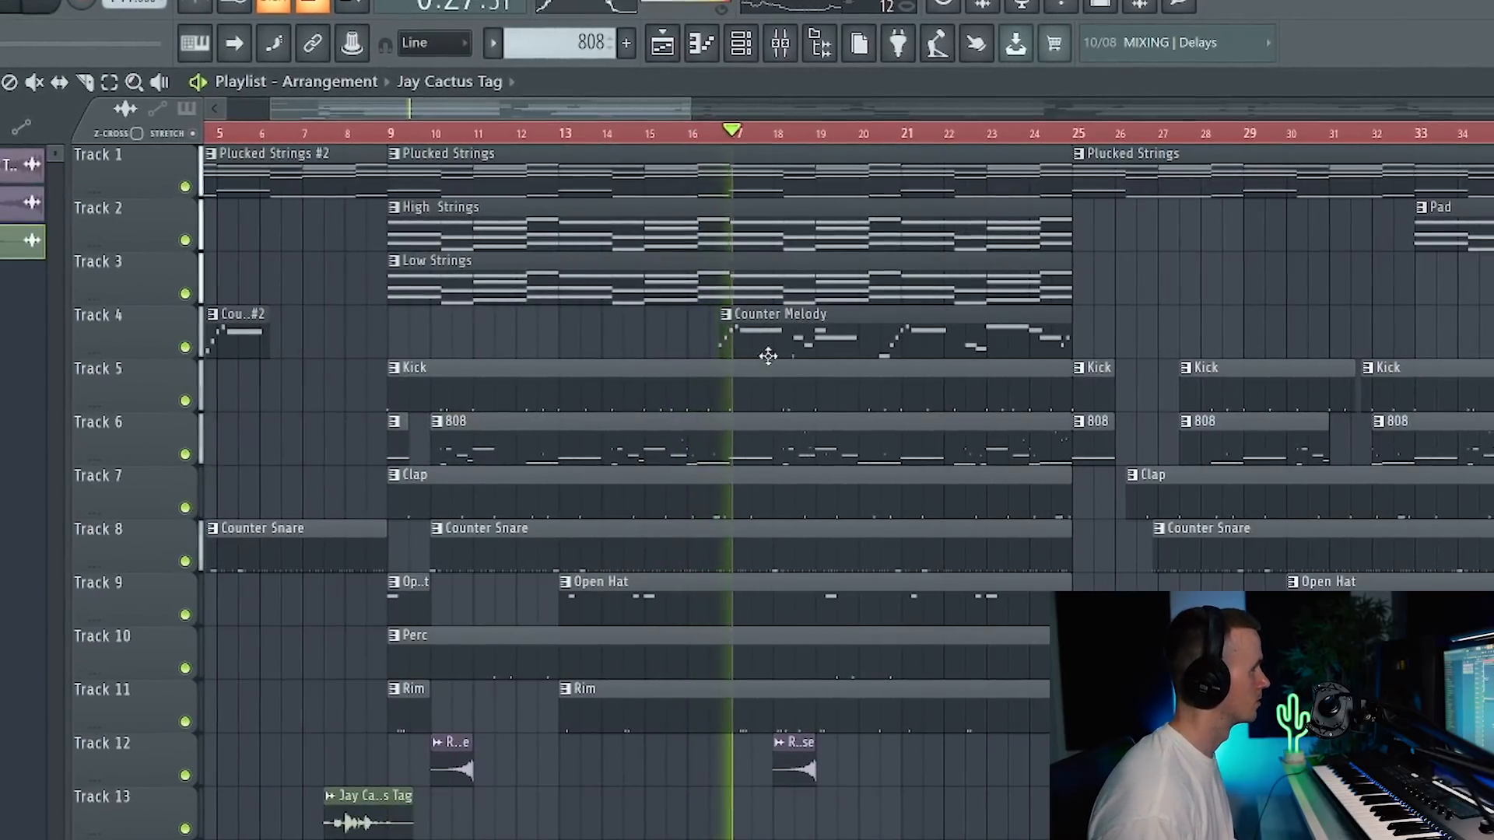
double_click(779, 433)
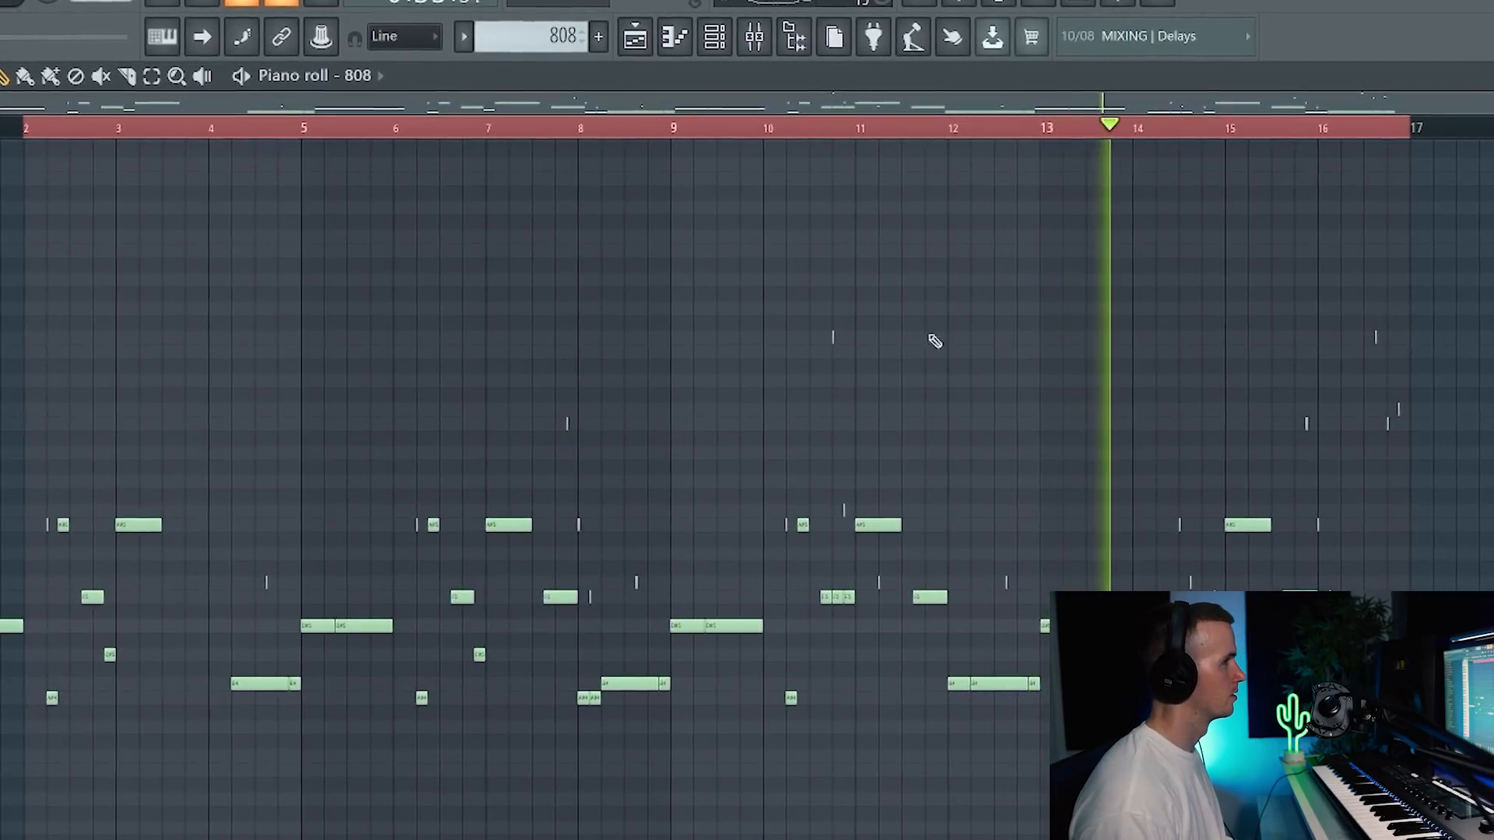
left_click(634, 35)
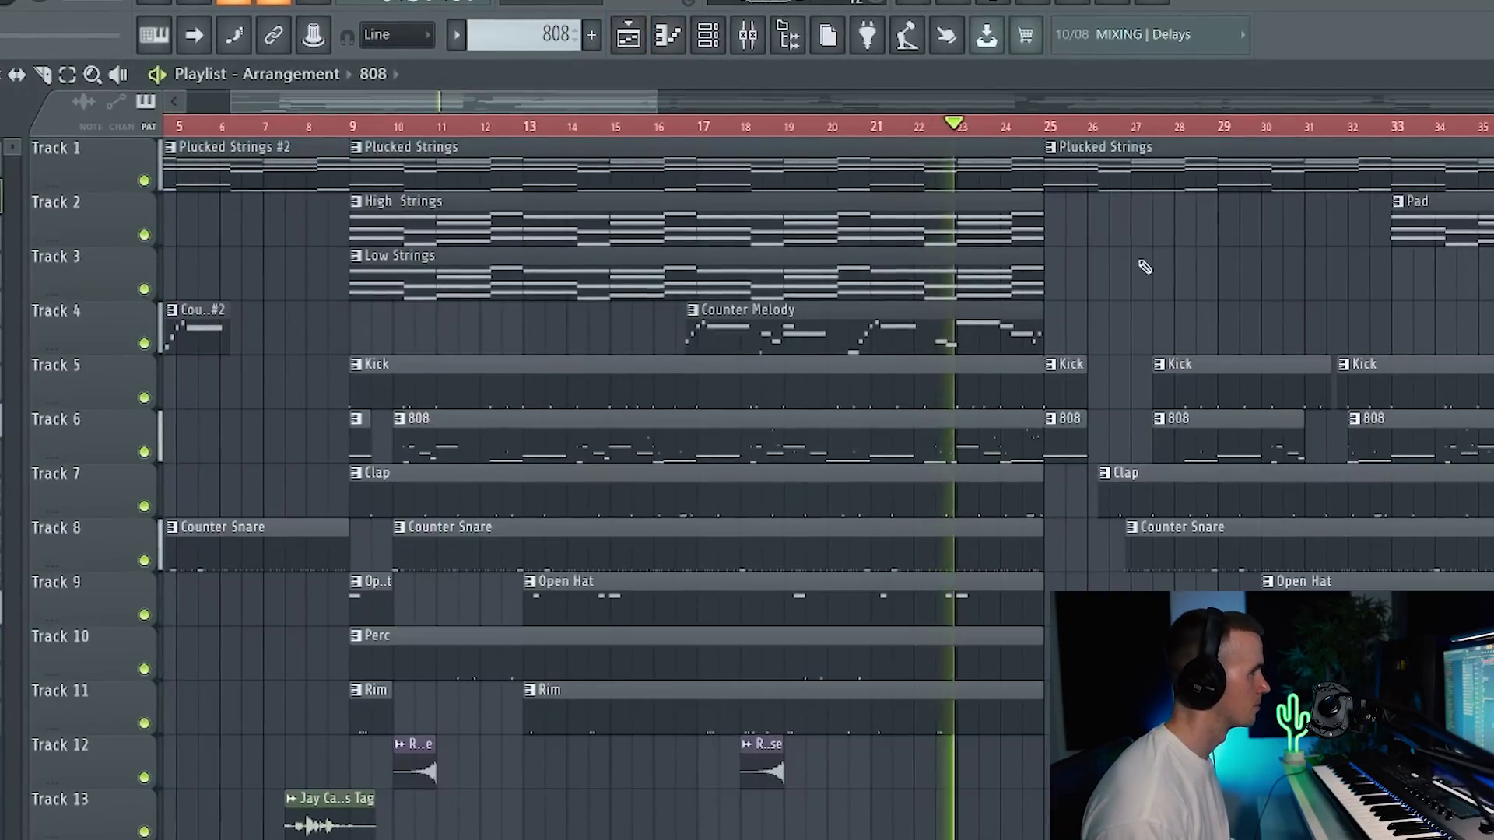
Step: Follow the playback from bar 23 to about bar 70, examining how the melody, drum and 808 clips are arranged across the sections
scroll(1142, 266, "down", 2)
left_click_drag(1021, 274, 937, 287)
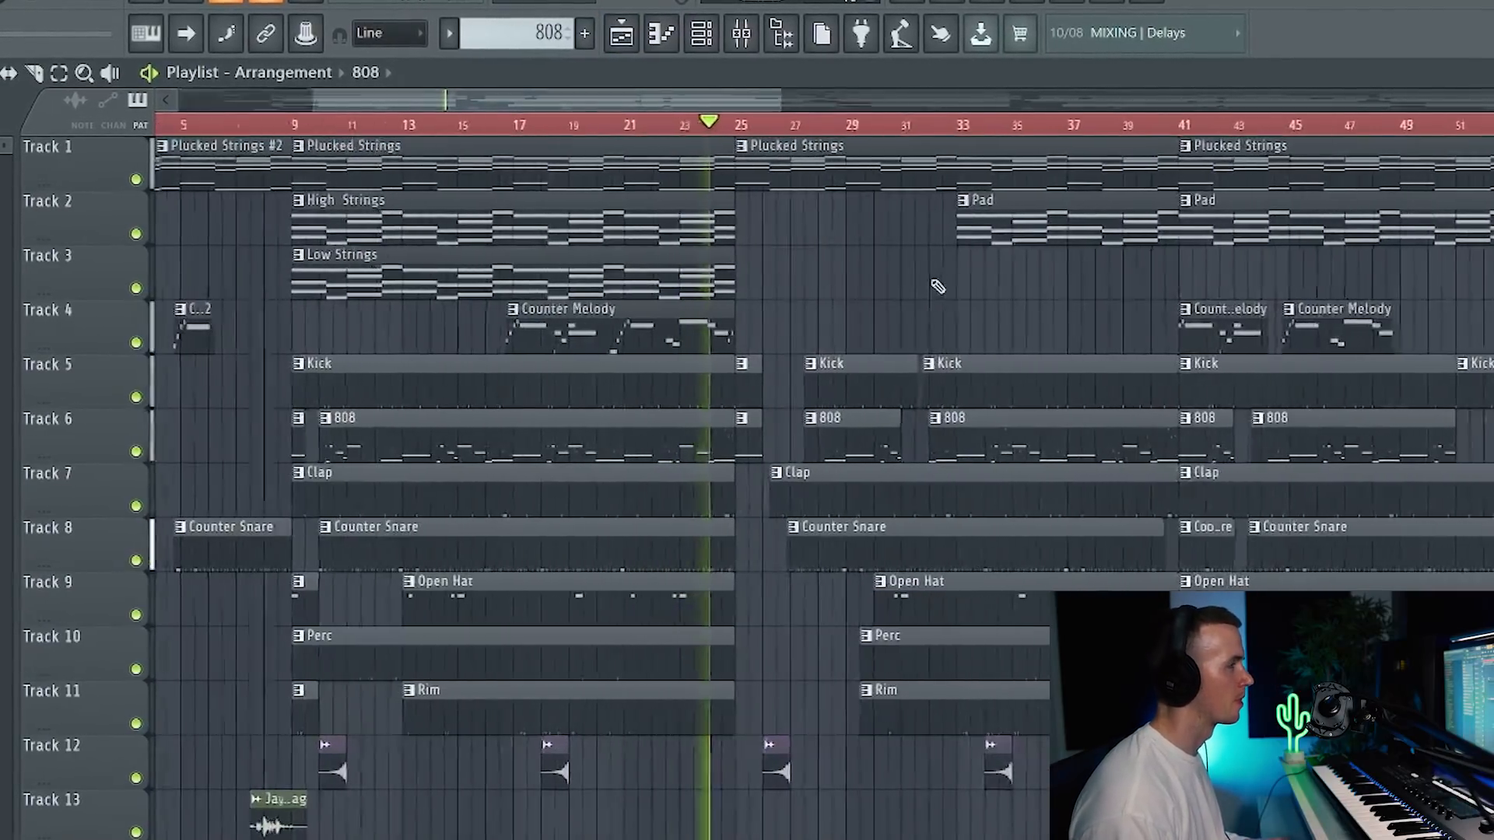
scroll(938, 287, "up", 2)
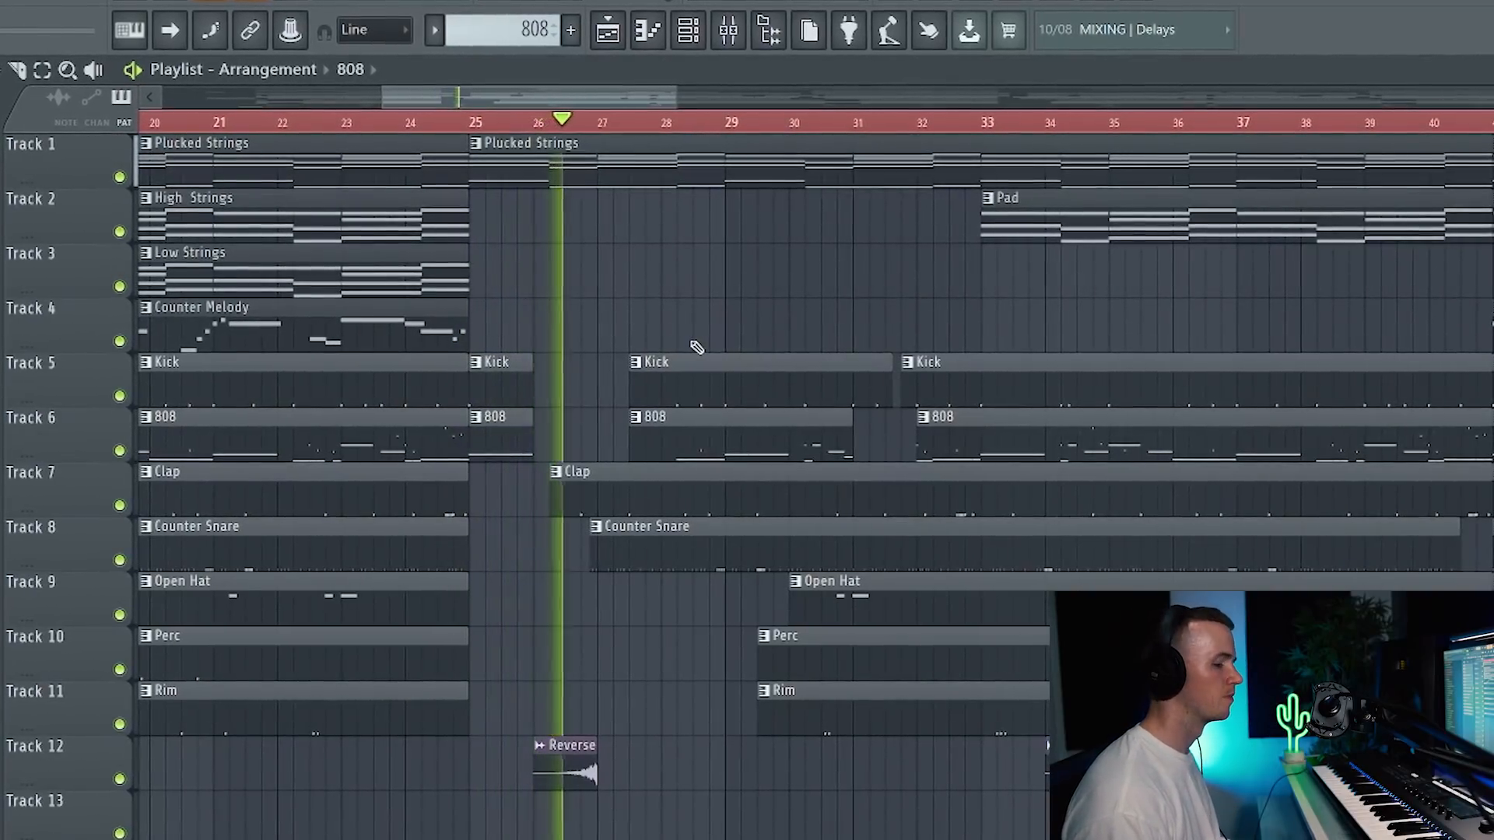
scroll(691, 346, "down", 2)
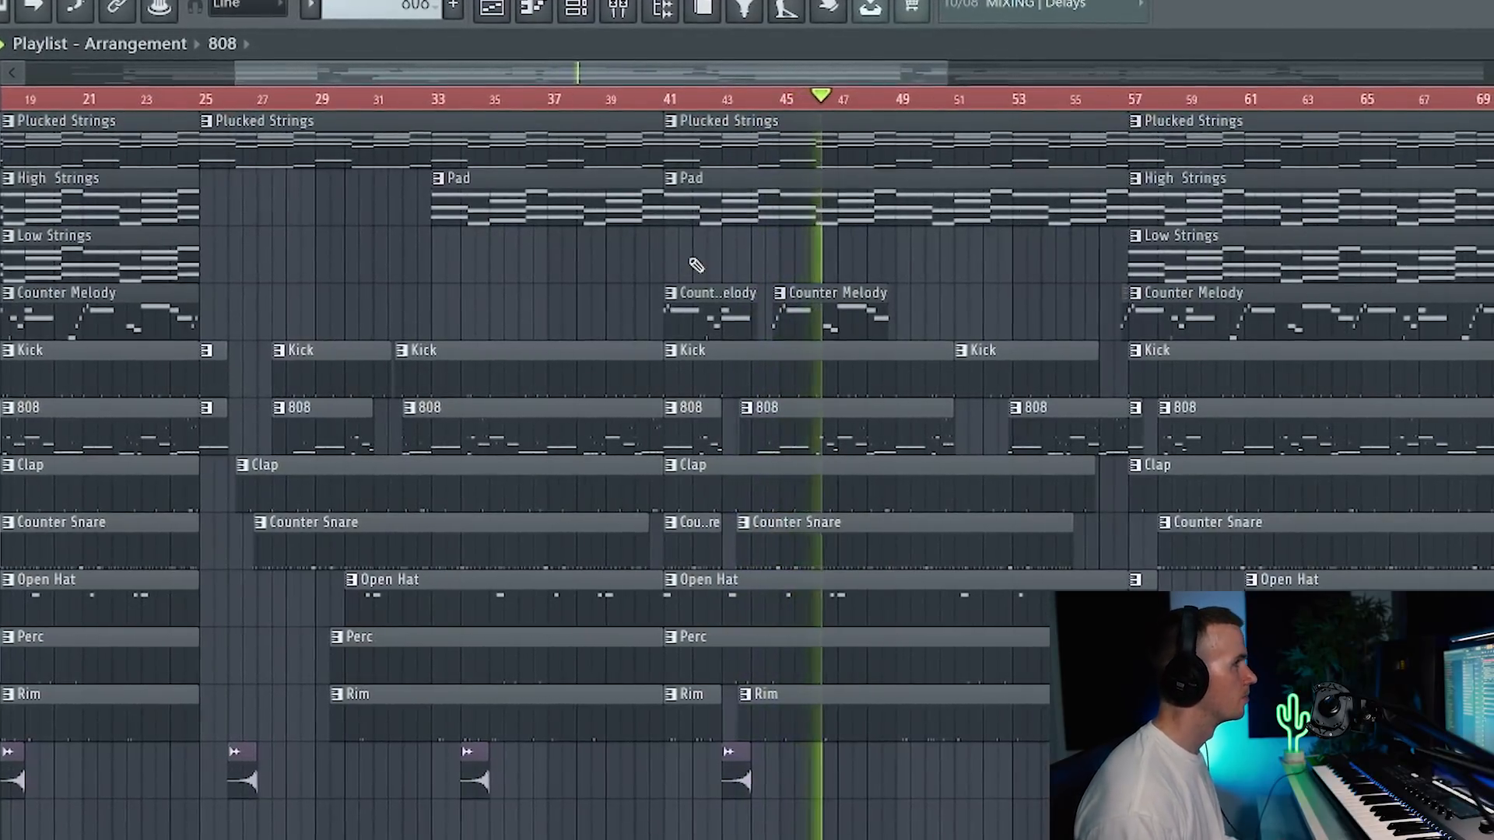
scroll(700, 267, "down", 5)
scroll(756, 299, "up", 6)
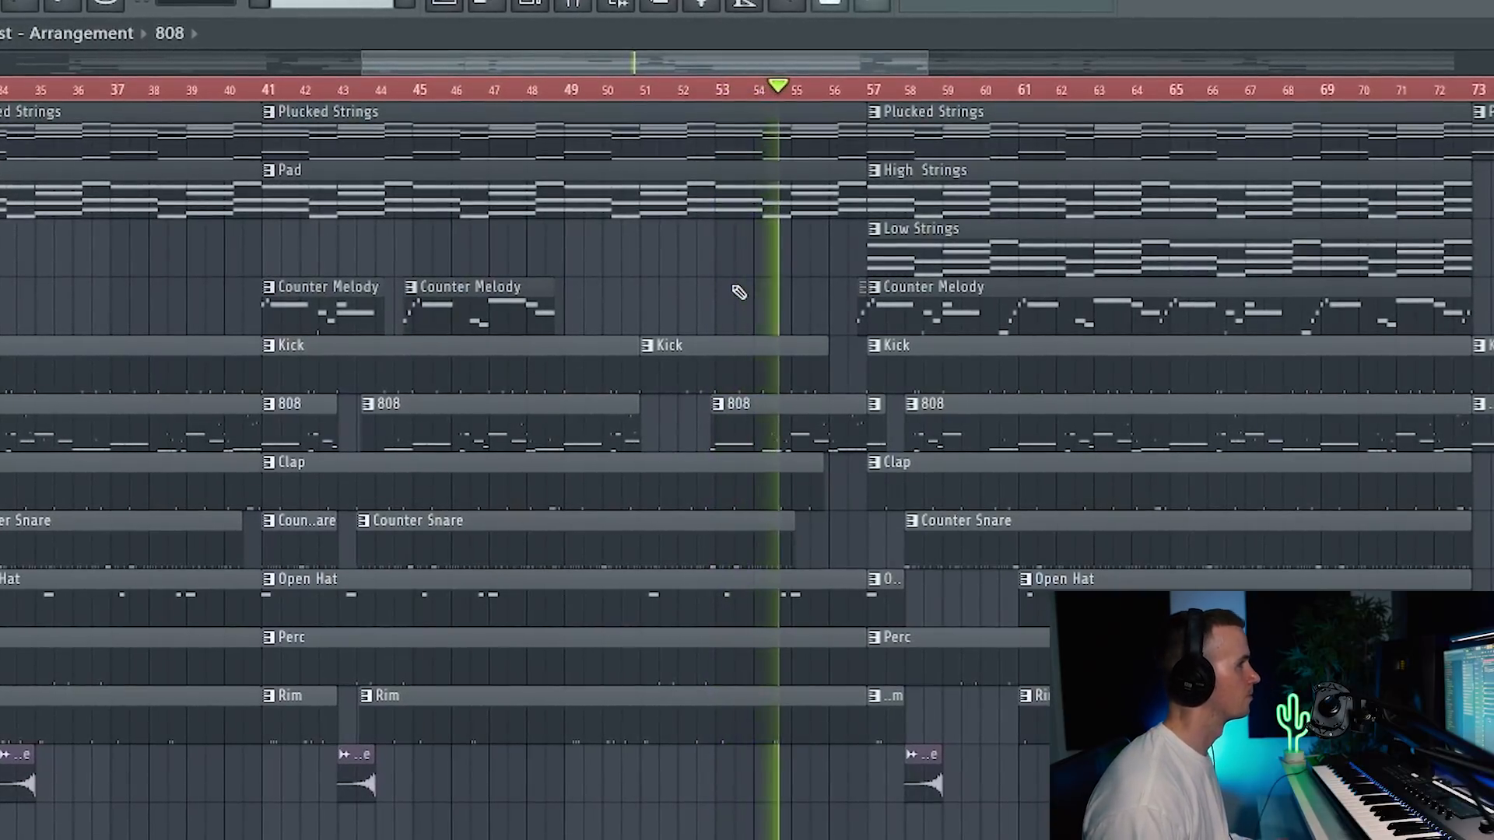
scroll(877, 477, "up", 5)
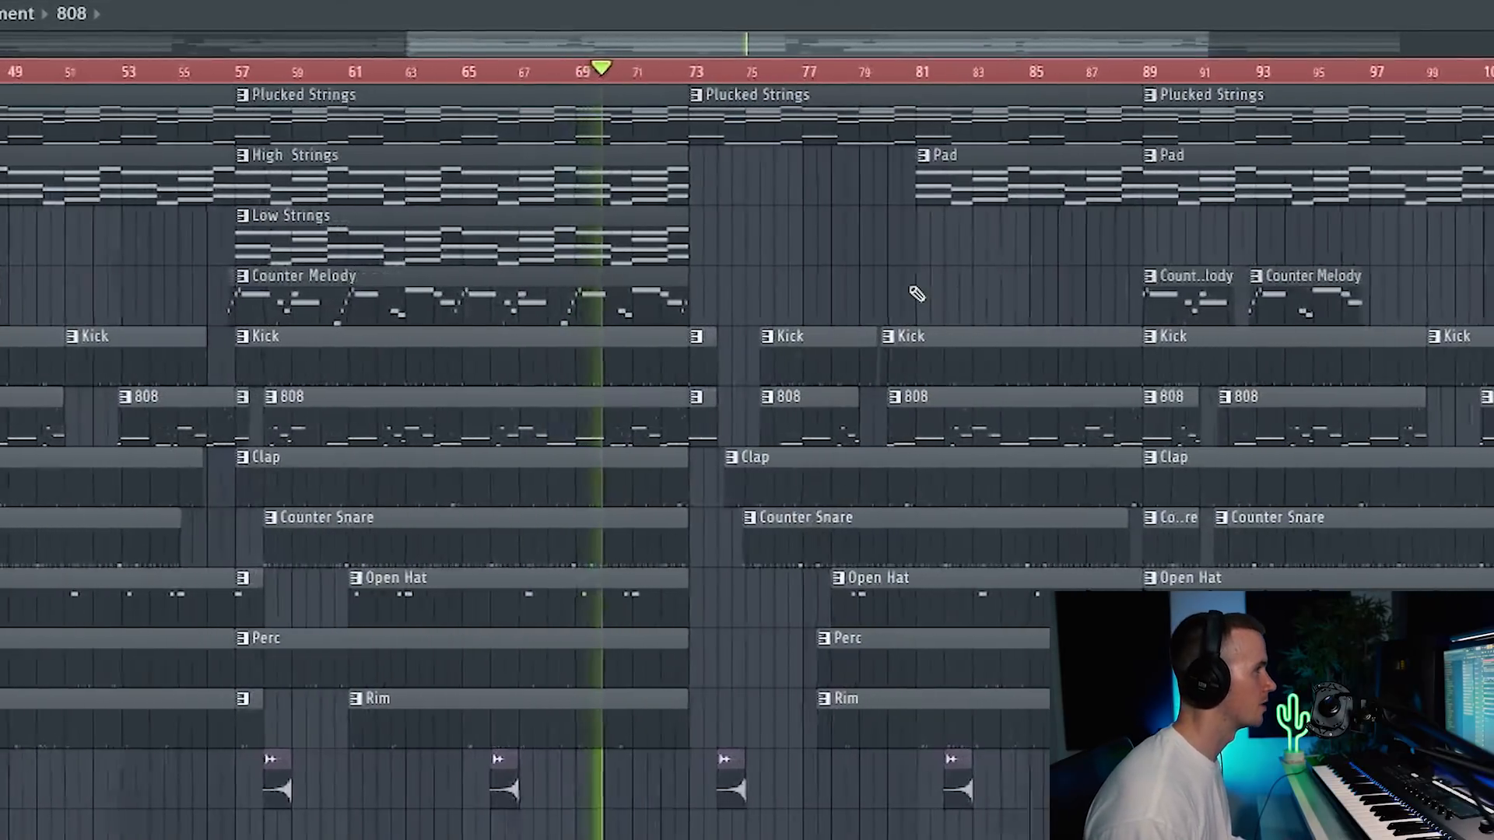
scroll(911, 292, "down", 5, "ctrl")
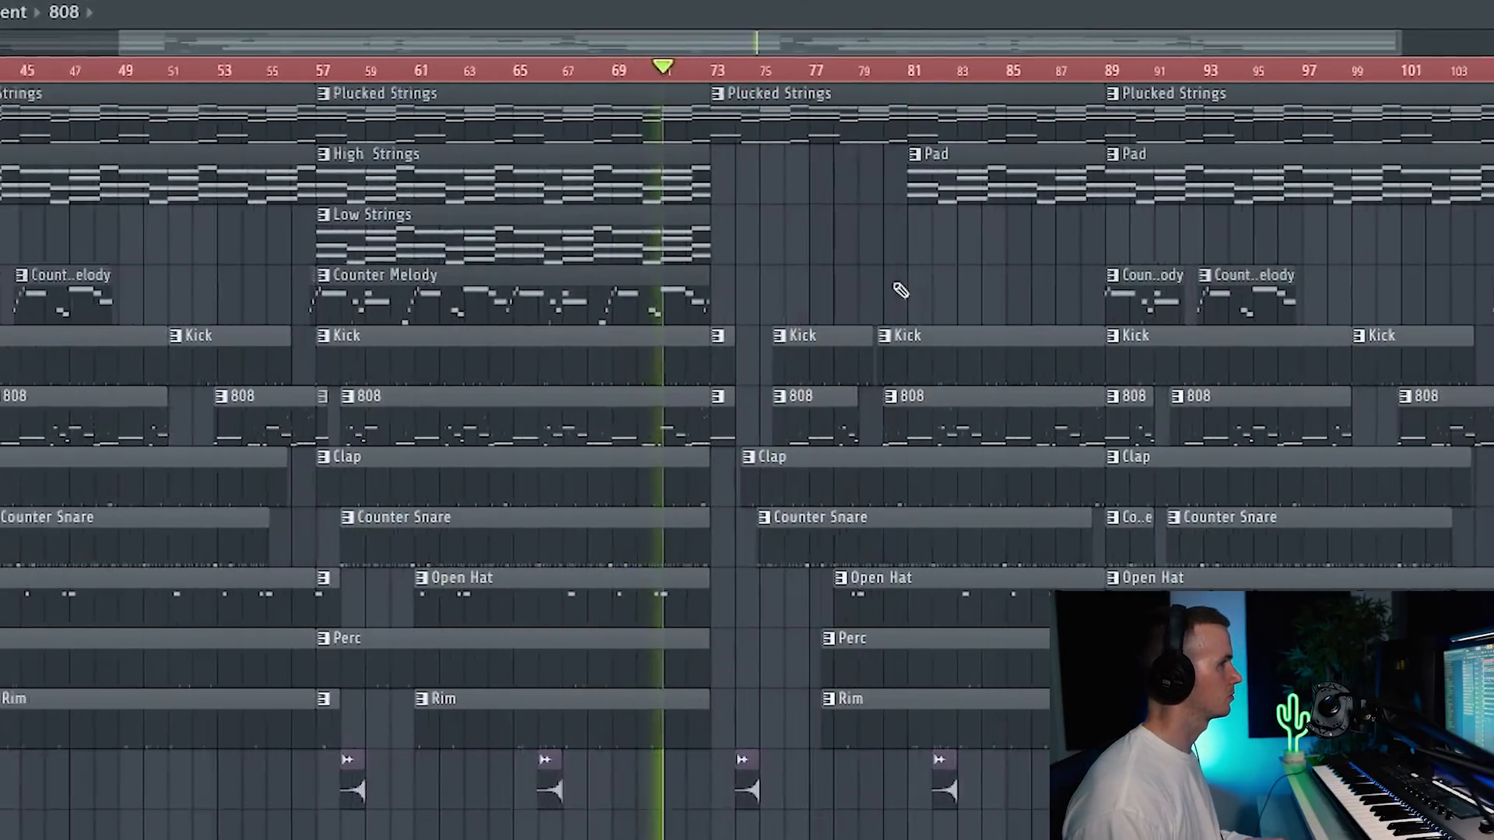